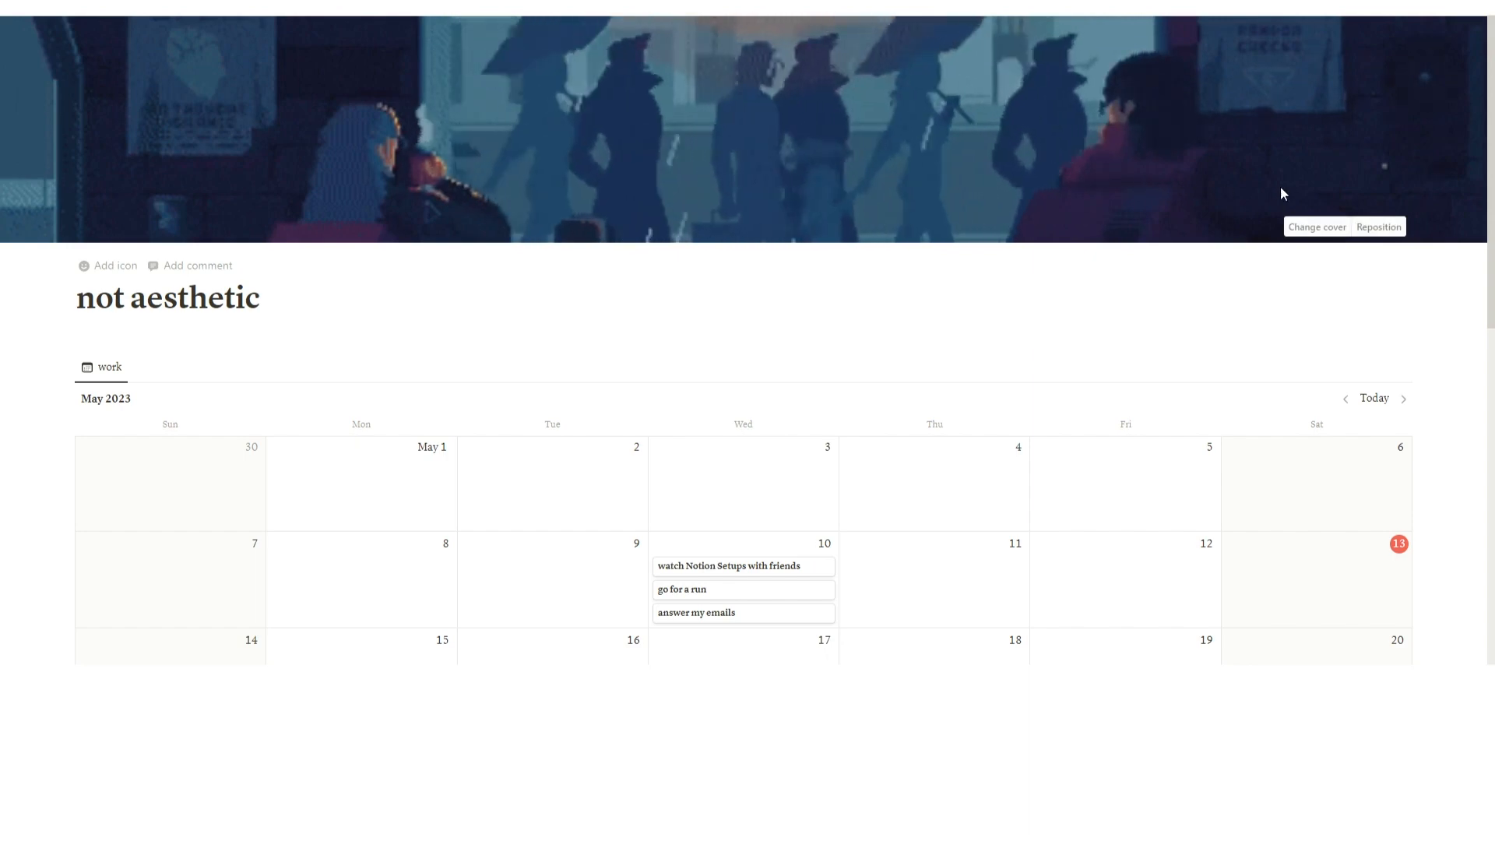
Step: Reposition the cover image of the "not aesthetic" page
left_click(1379, 227)
left_click_drag(1154, 167, 1222, 184)
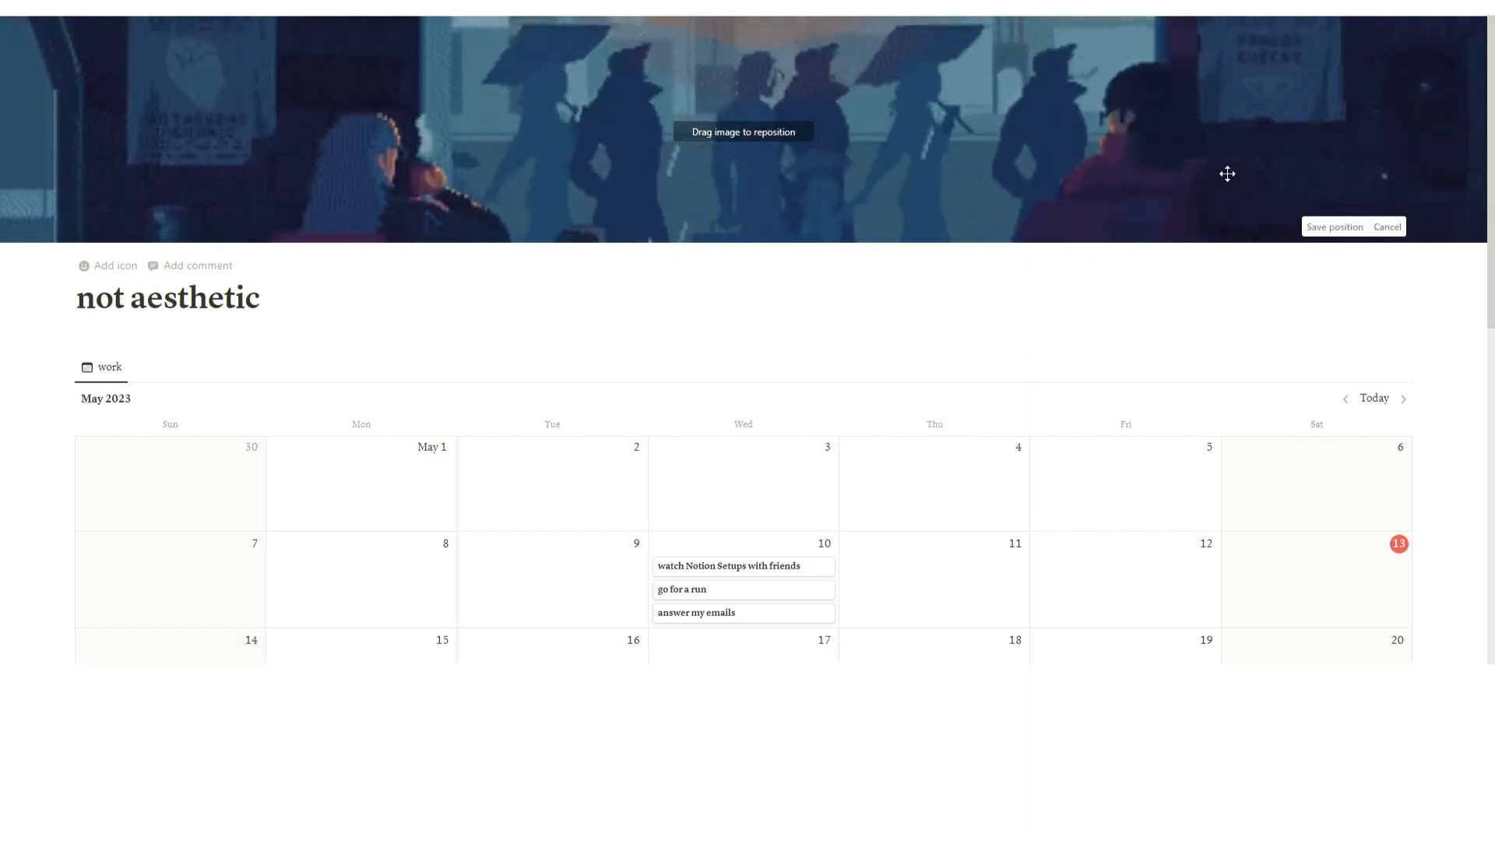
left_click(945, 289)
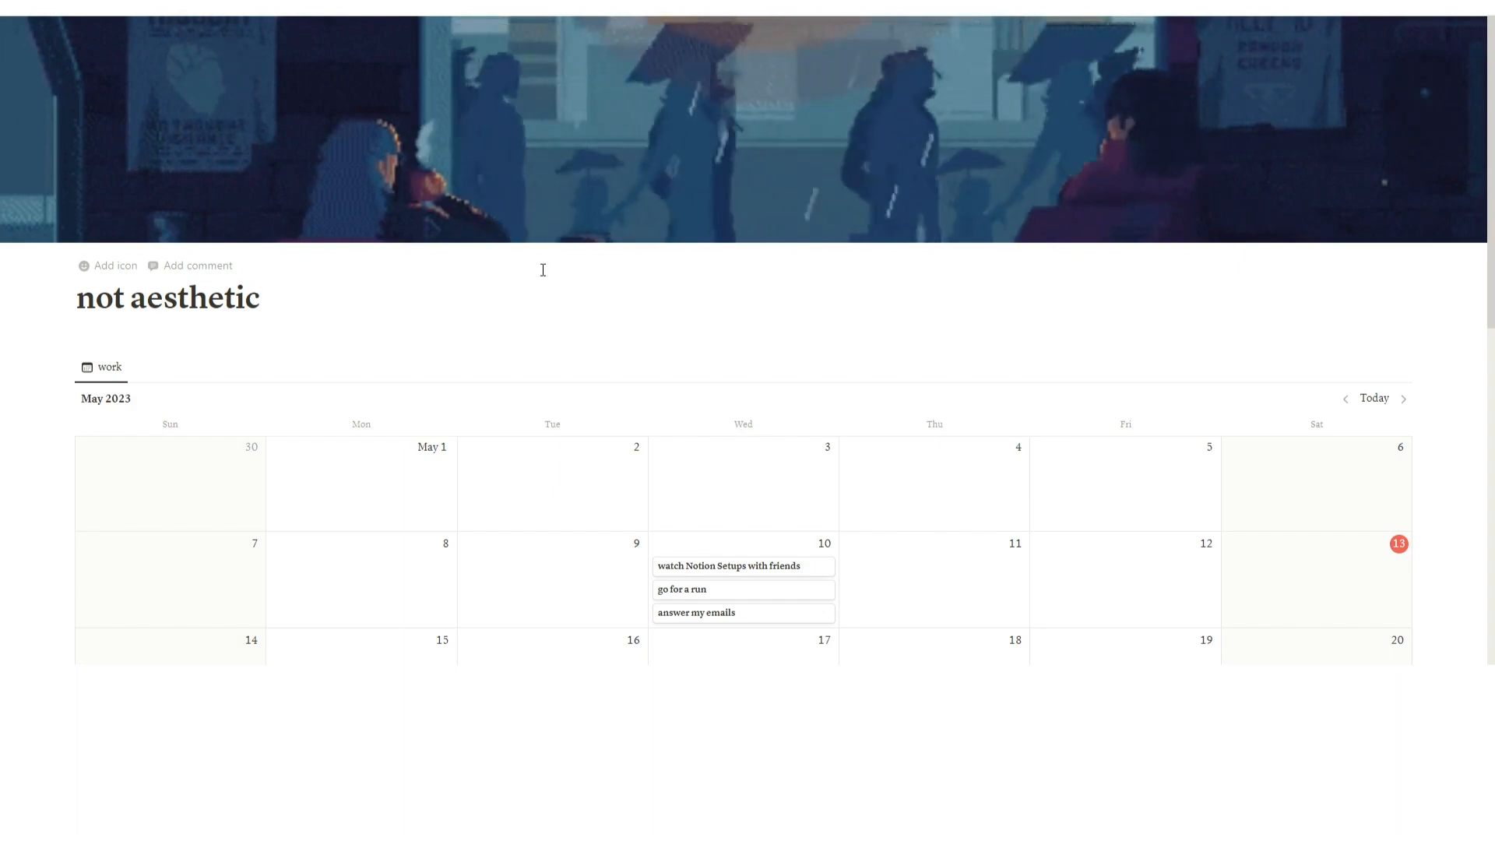
Step: Add an icon to the "not aesthetic" page and look through the available emojis and built-in icons
left_click(121, 272)
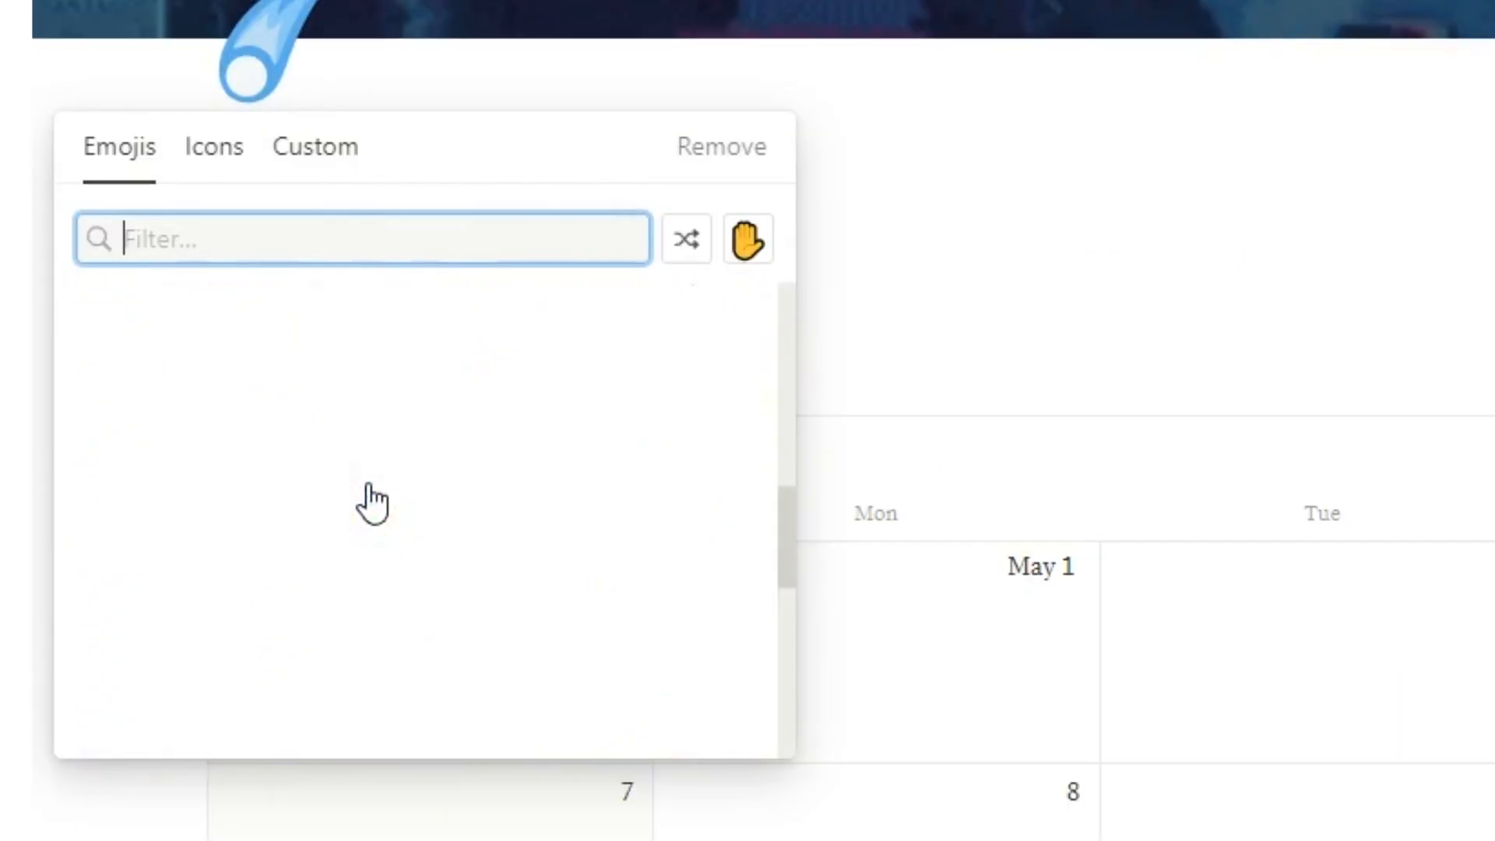
scroll(146, 436, "down", 3)
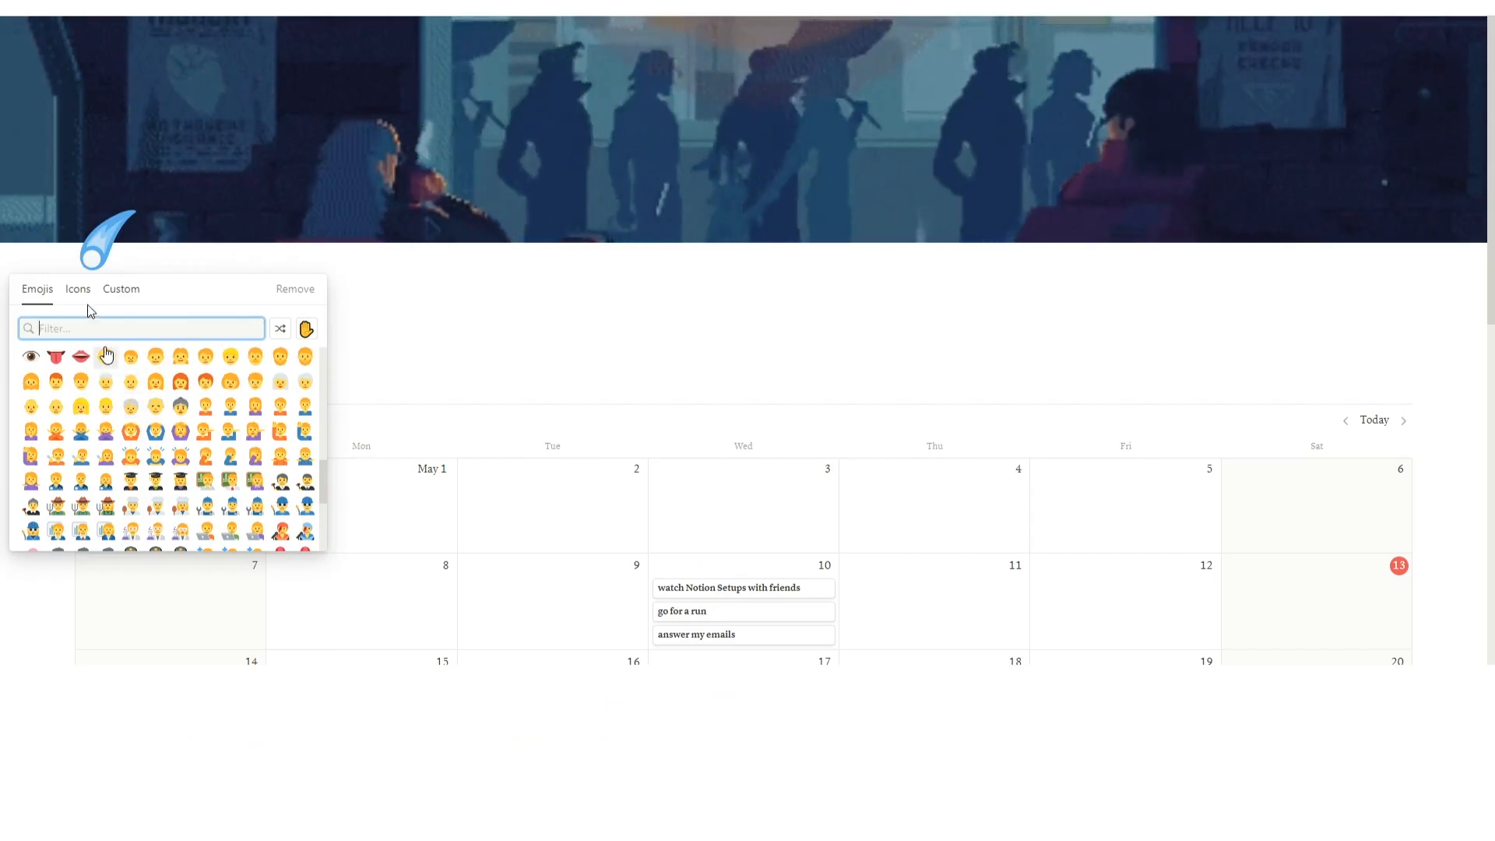
left_click(214, 146)
scroll(234, 467, "down", 6)
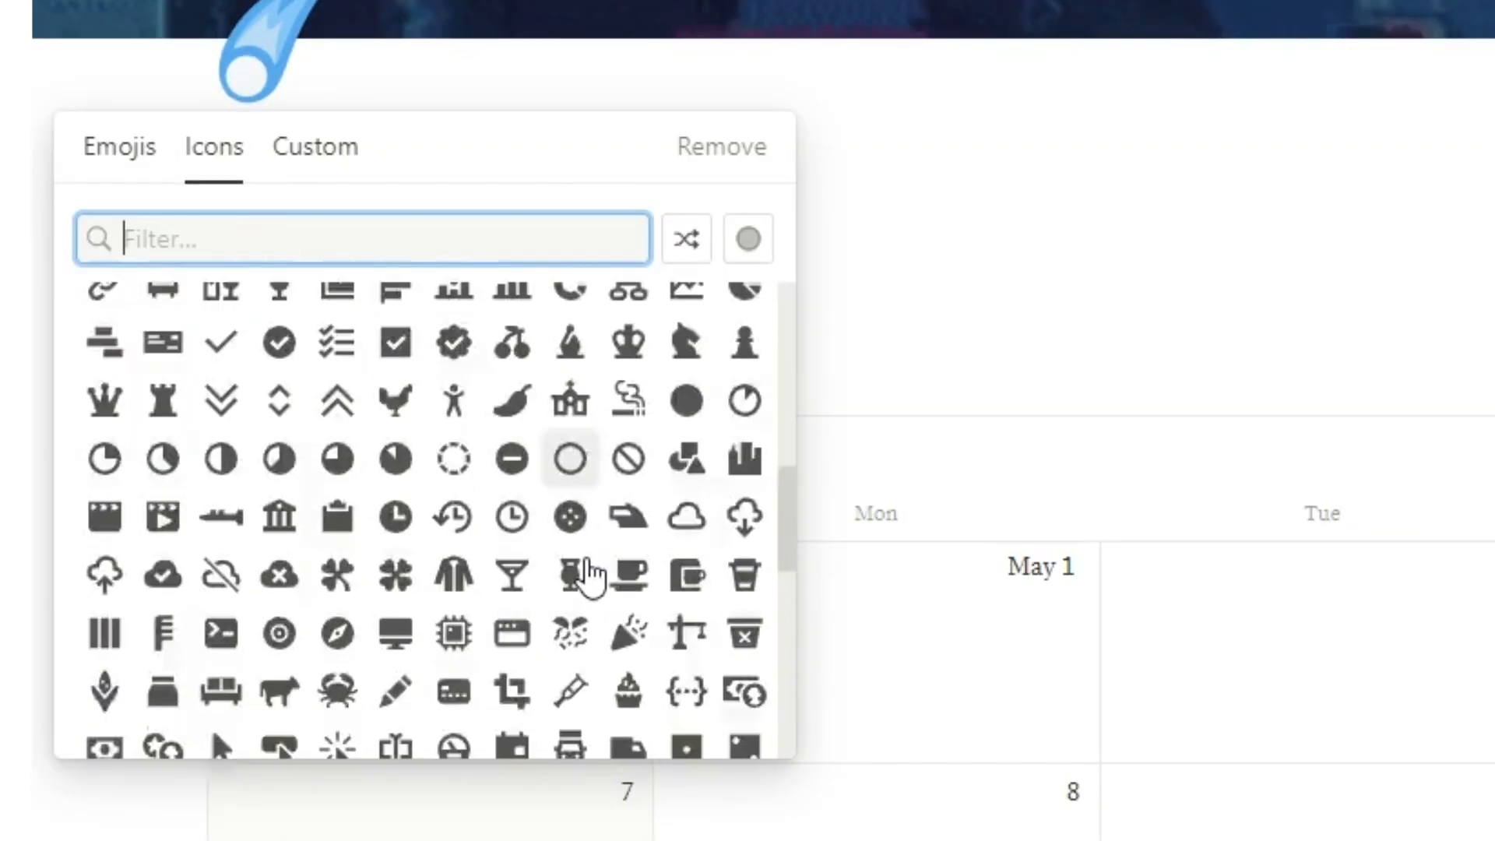
scroll(588, 576, "down", 5)
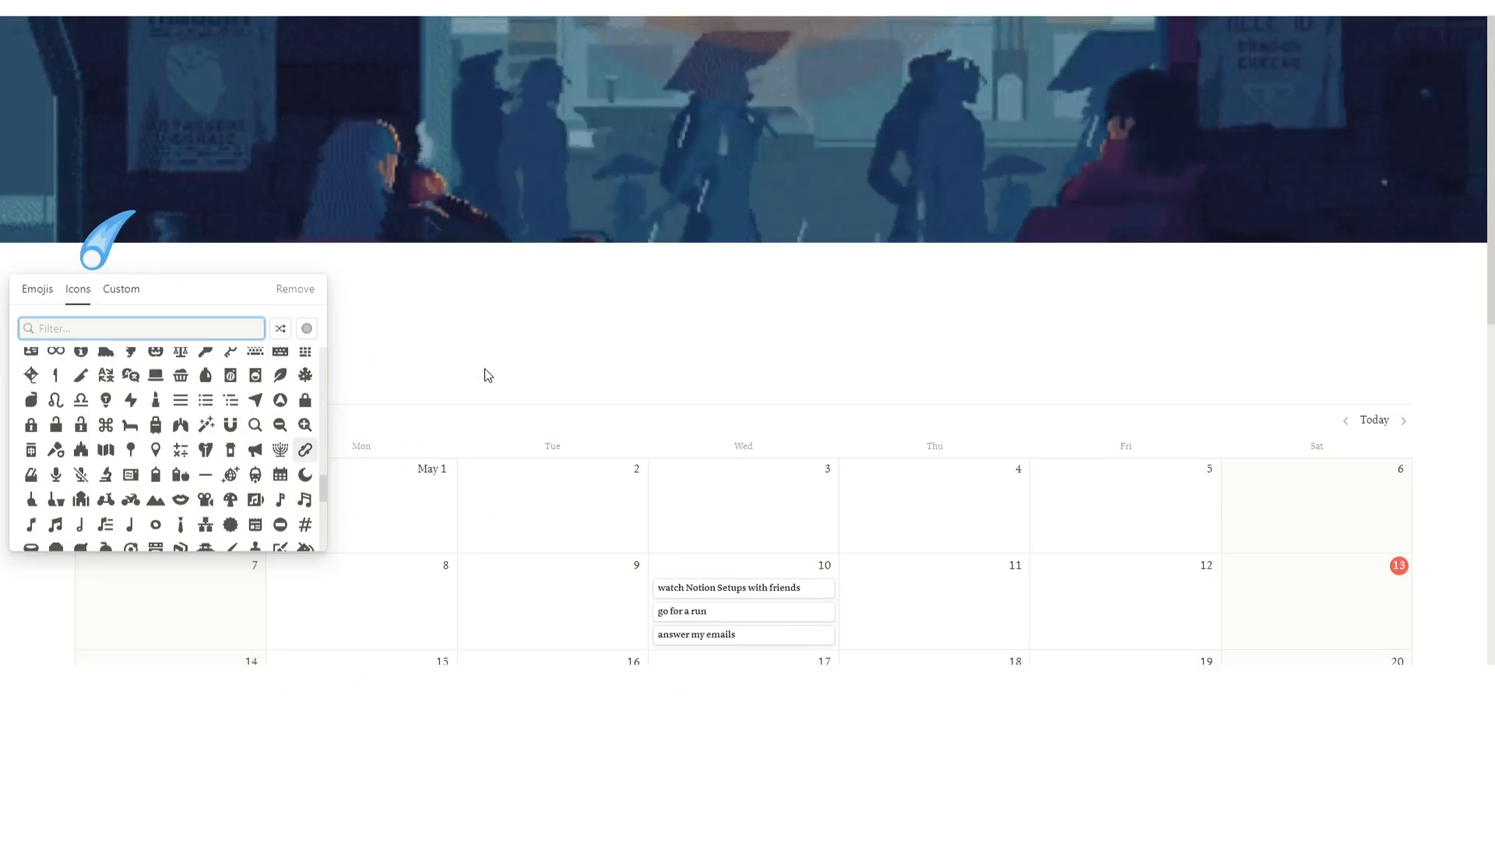
left_click(479, 318)
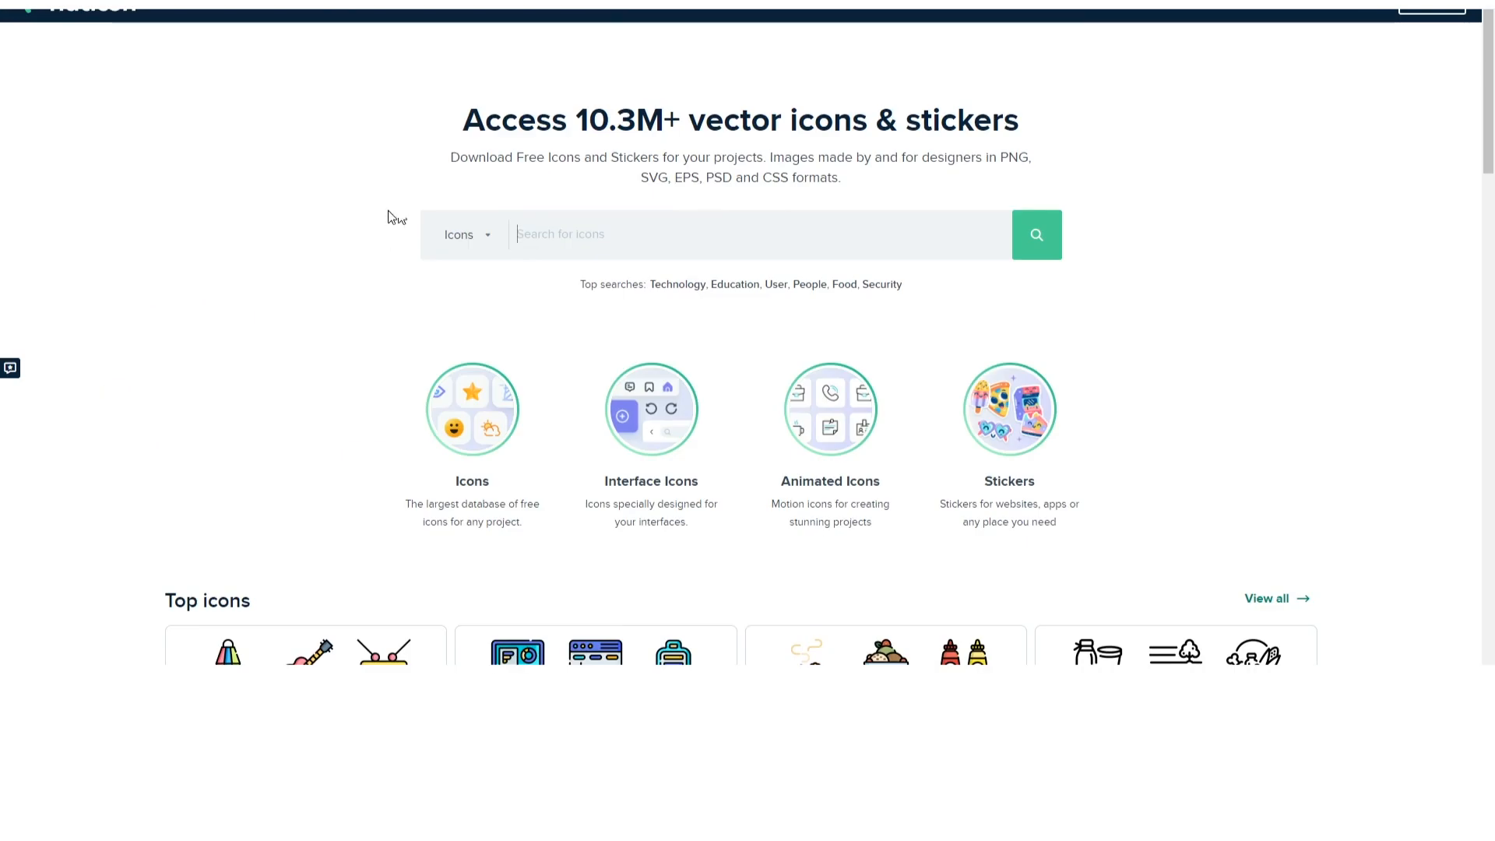
scroll(381, 214, "down", 4)
scroll(369, 194, "up", 4)
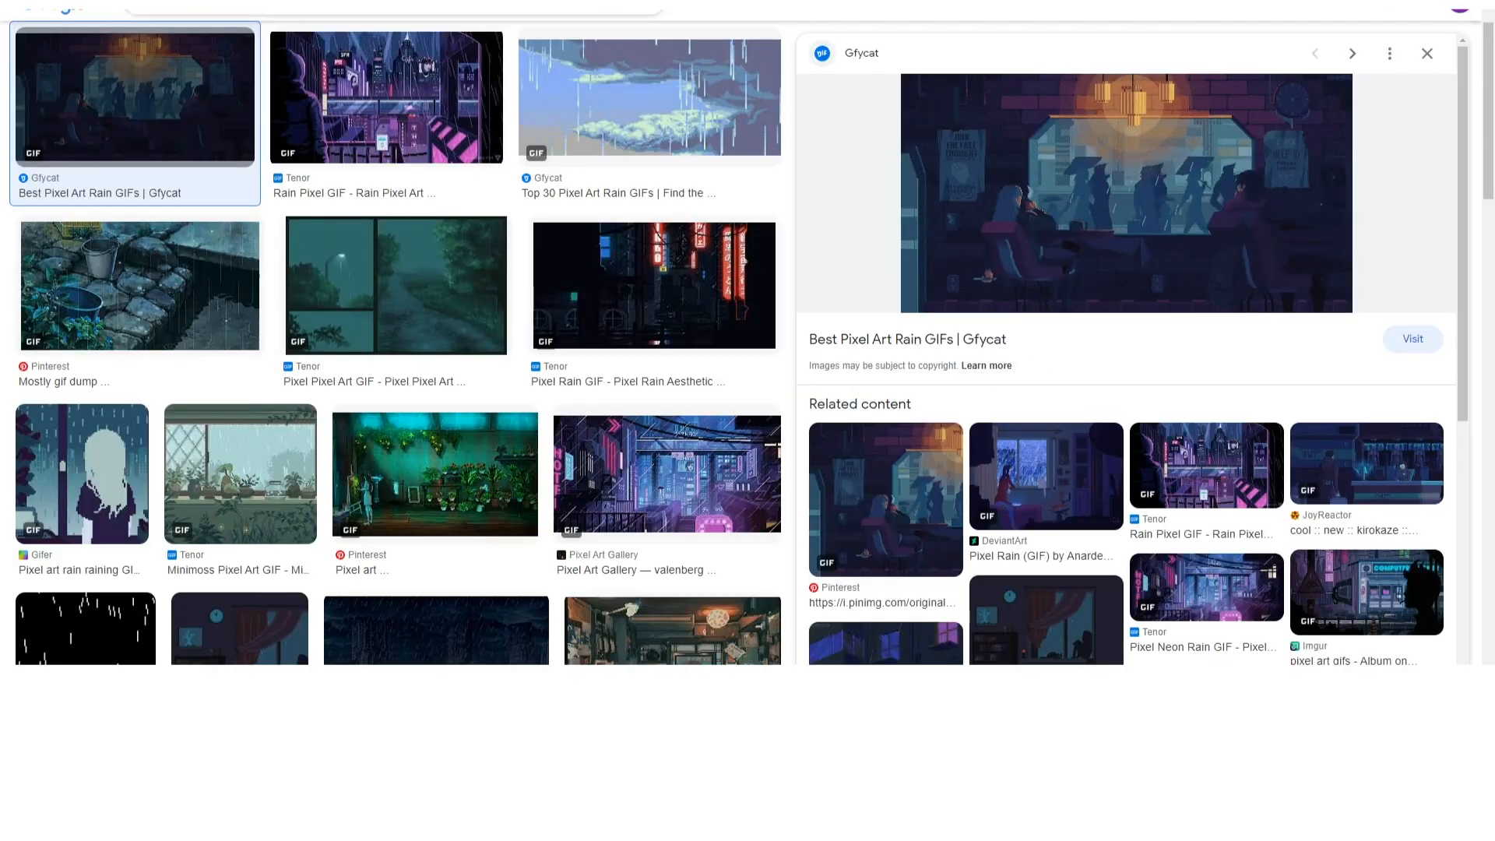
Step: Search Google Images for frog pixel art and copy the image address of the green pixel jumping sticker
left_click(363, 10)
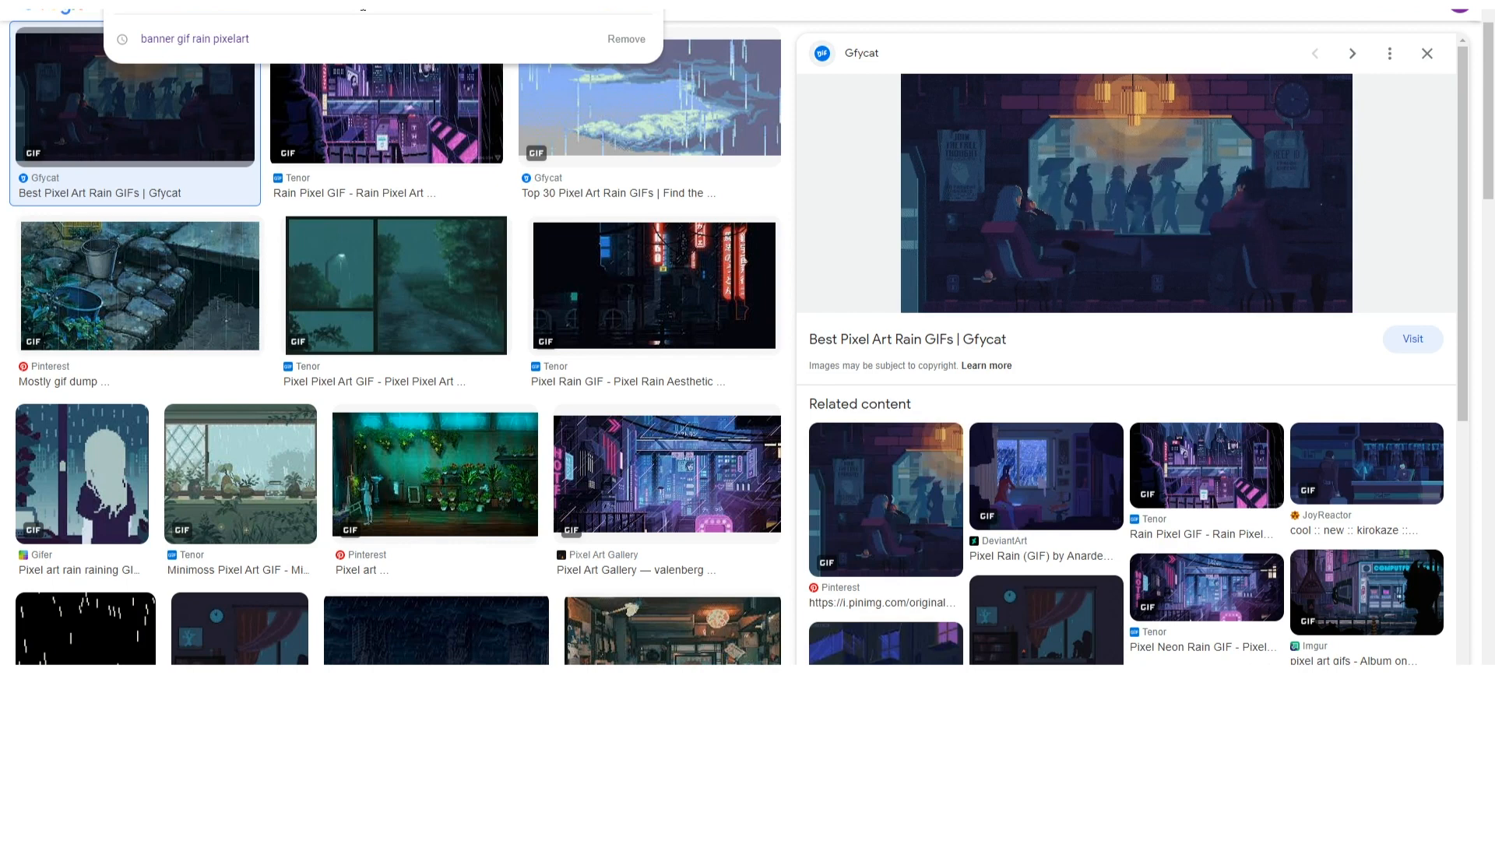
type("frog")
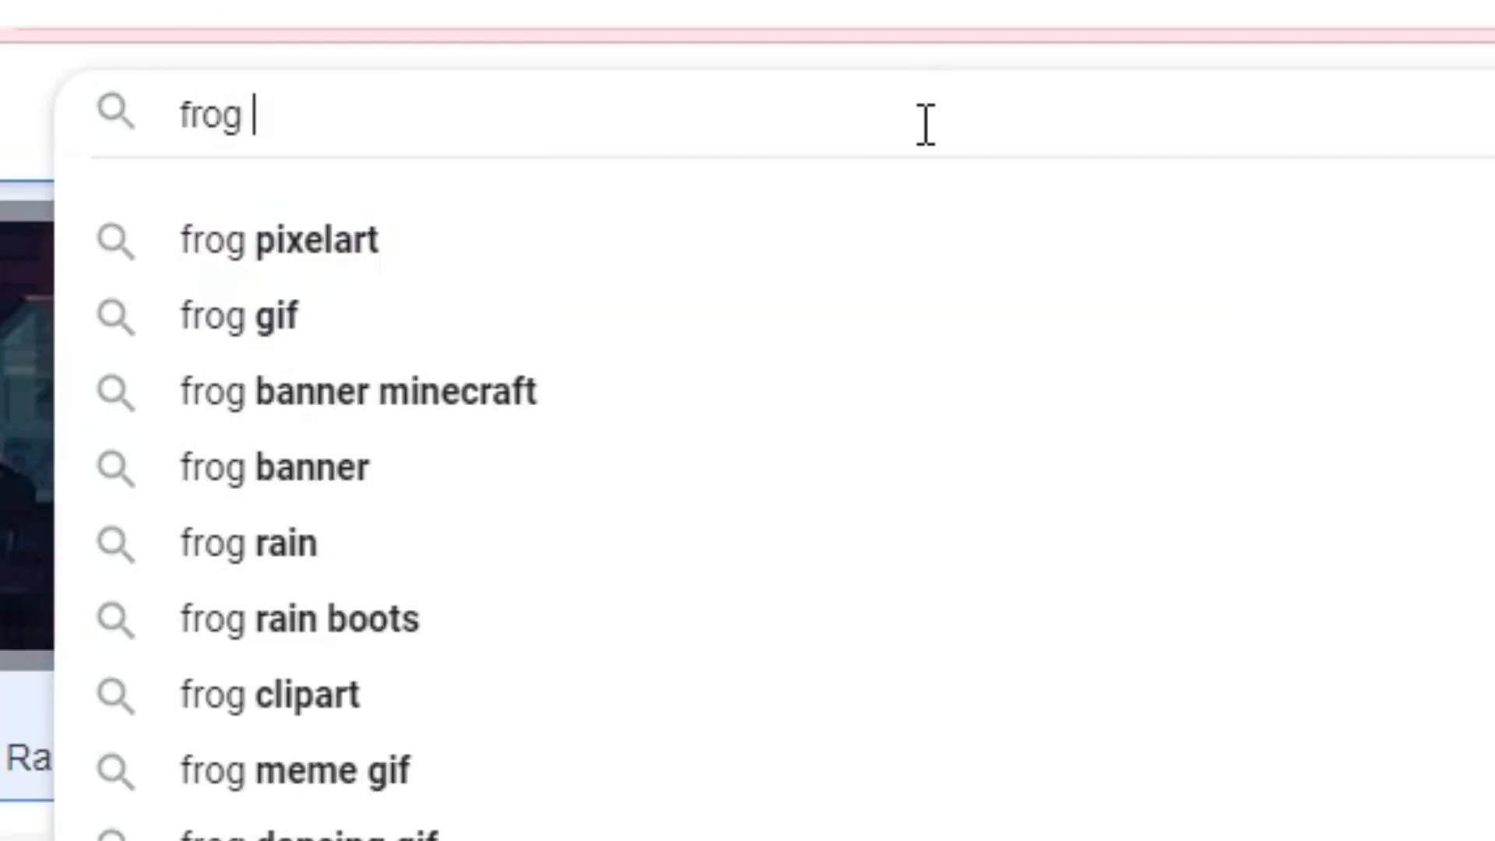
key("Down")
key("Return")
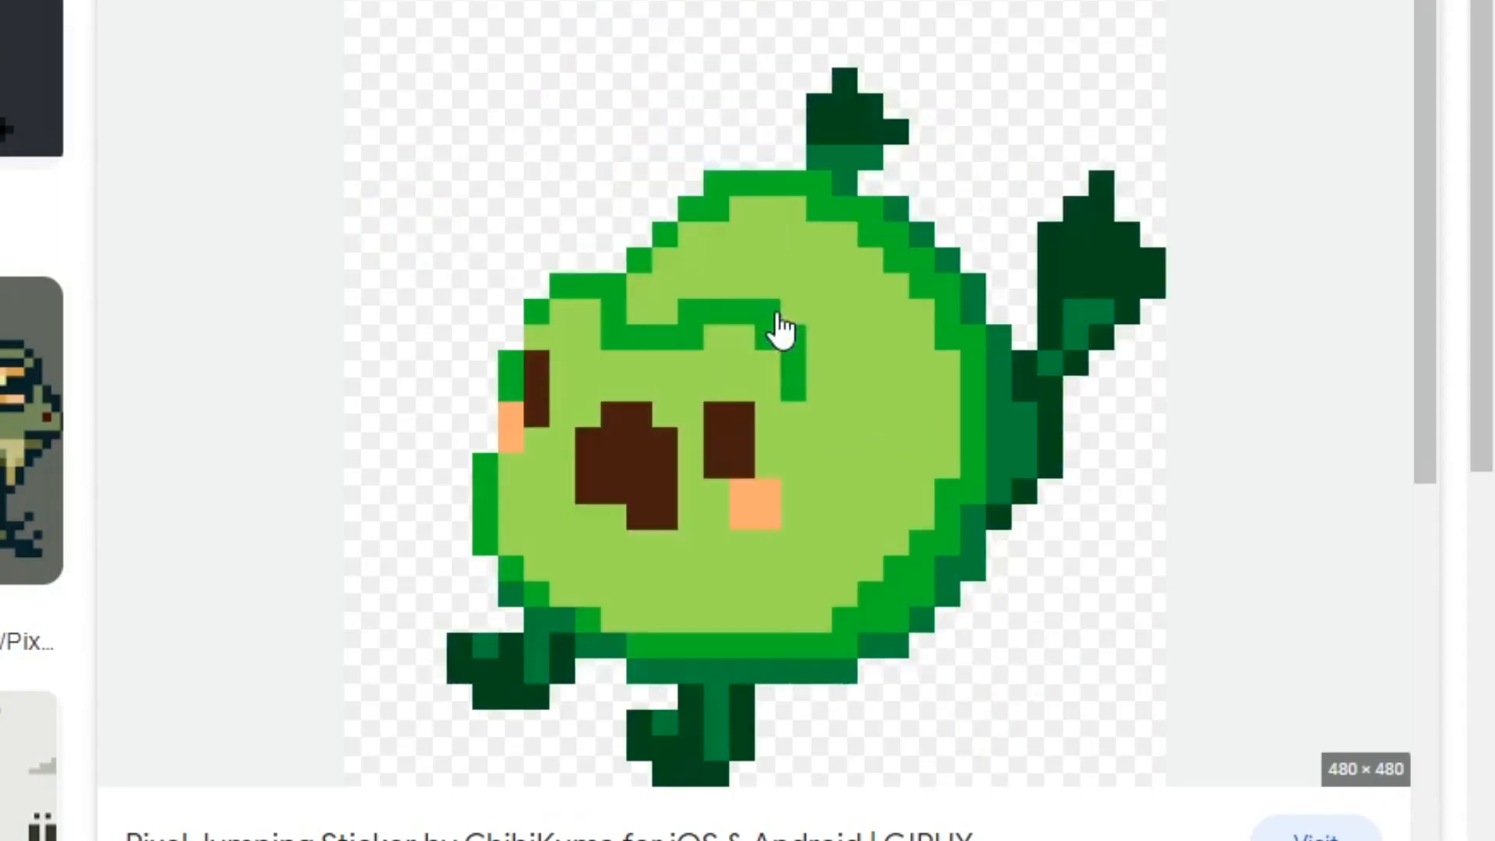
right_click(755, 281)
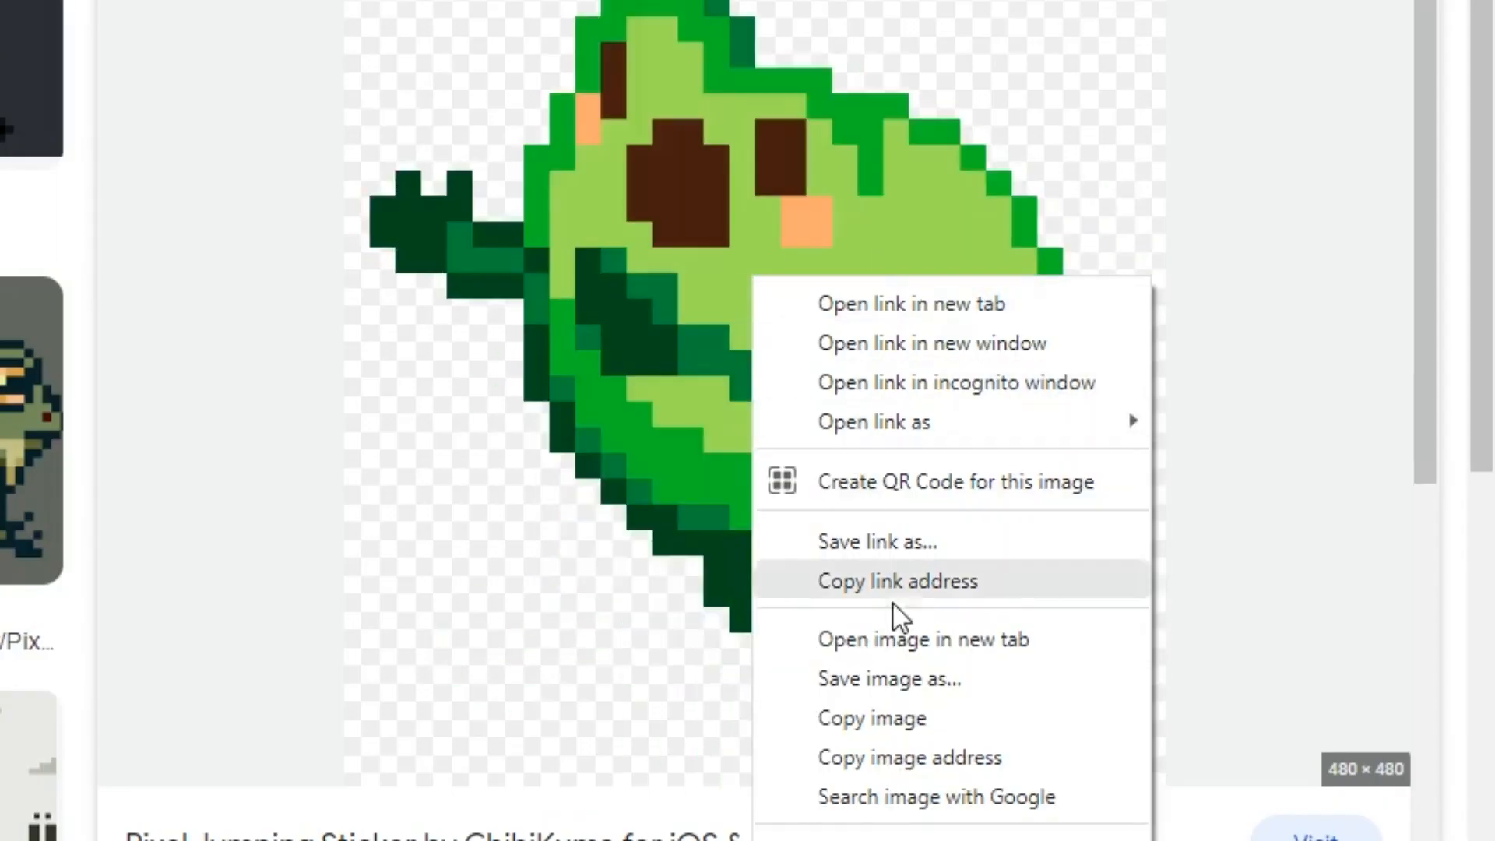
left_click(918, 760)
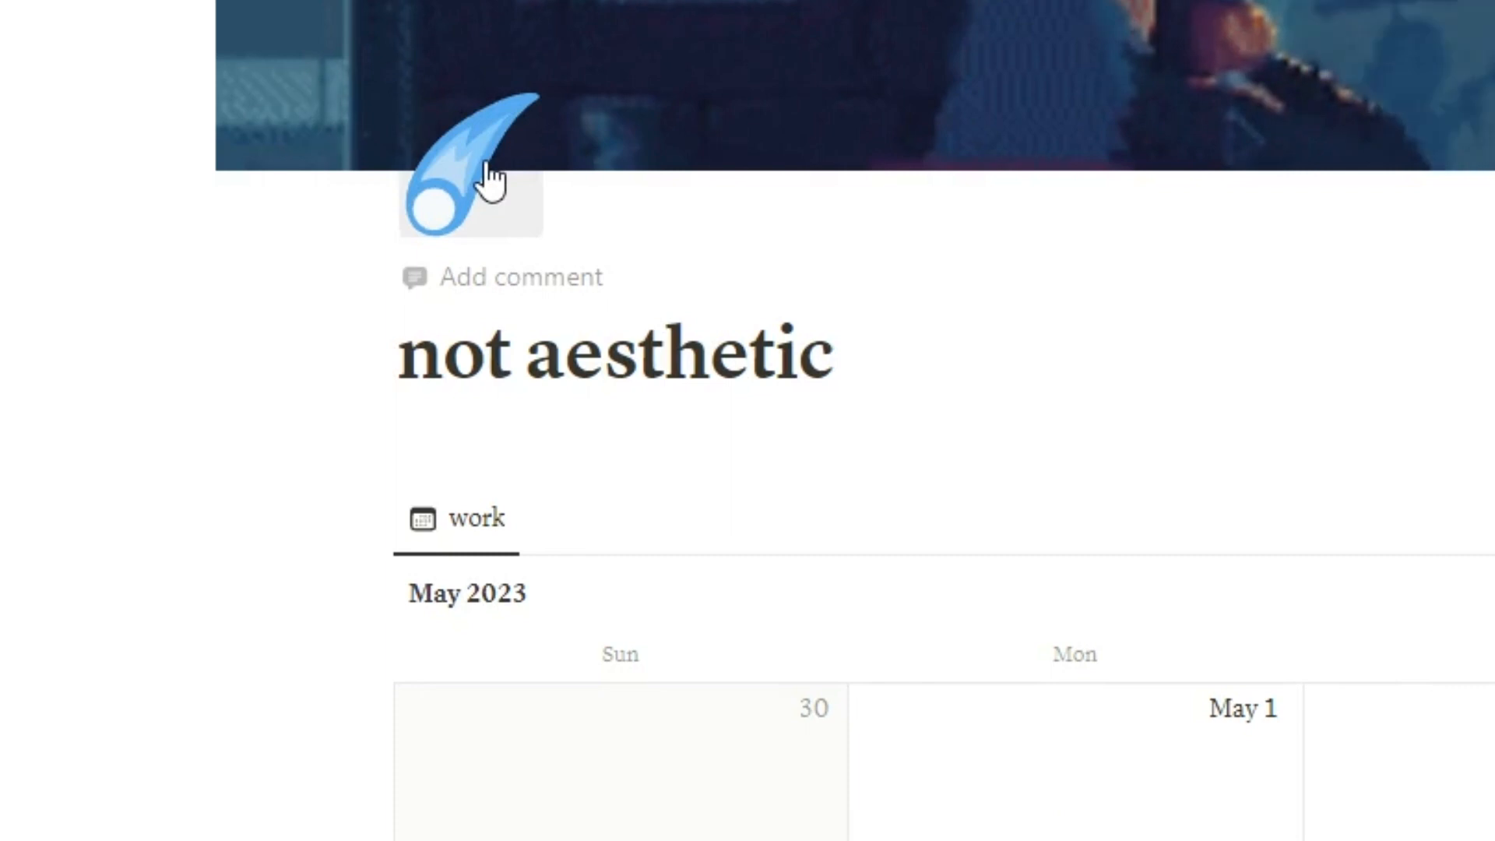
Step: Replace the comet icon of the "not aesthetic" page with the green pixel sticker, using the copied image address
left_click(491, 181)
left_click(484, 283)
key("ctrl+v")
left_click(920, 383)
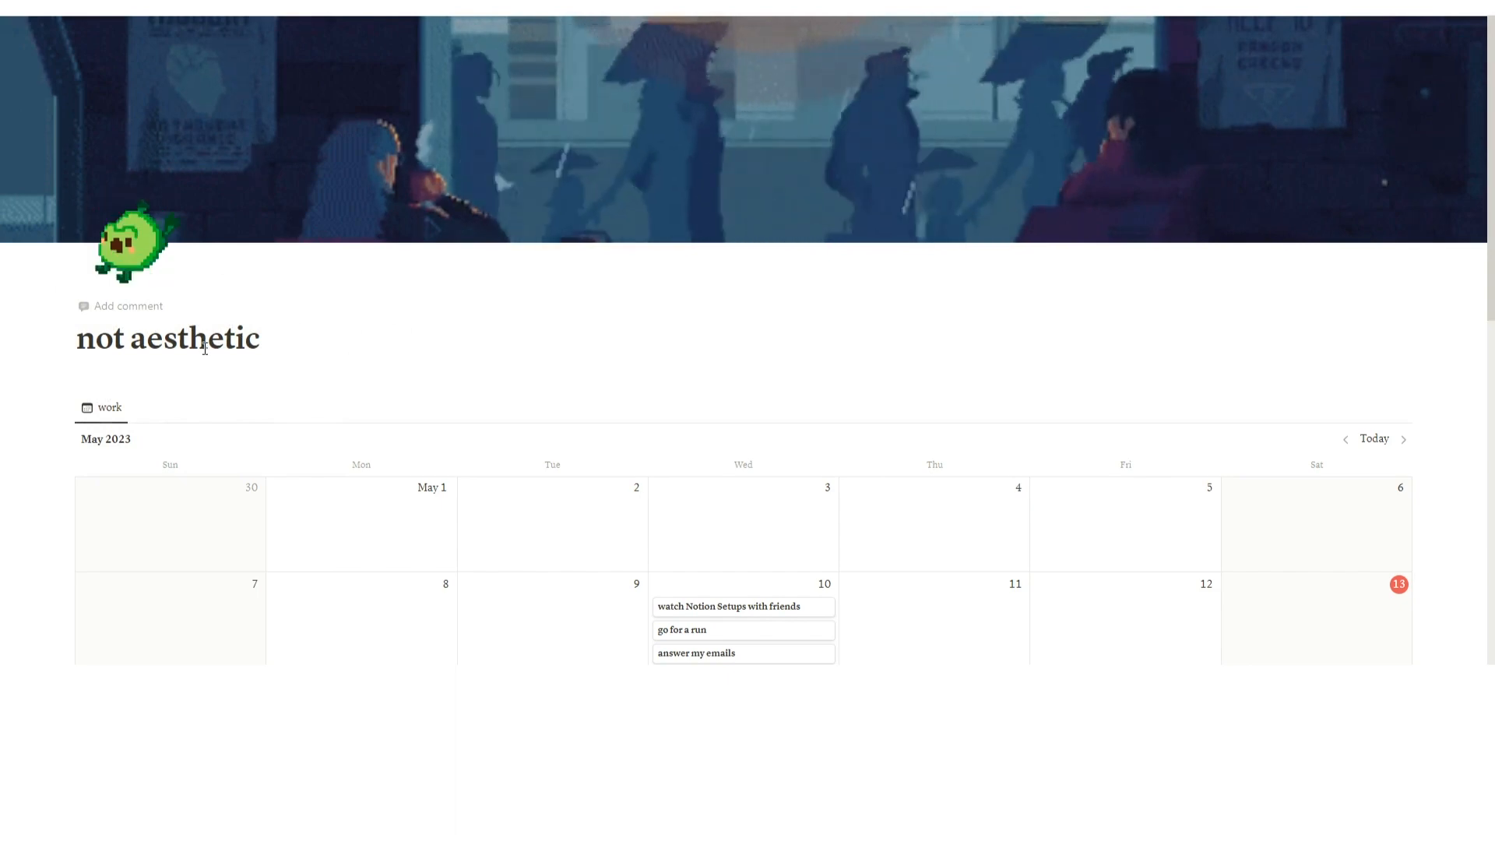
Step: Change the layout of the Projects database from table to Gallery
scroll(670, 252, "down", 4)
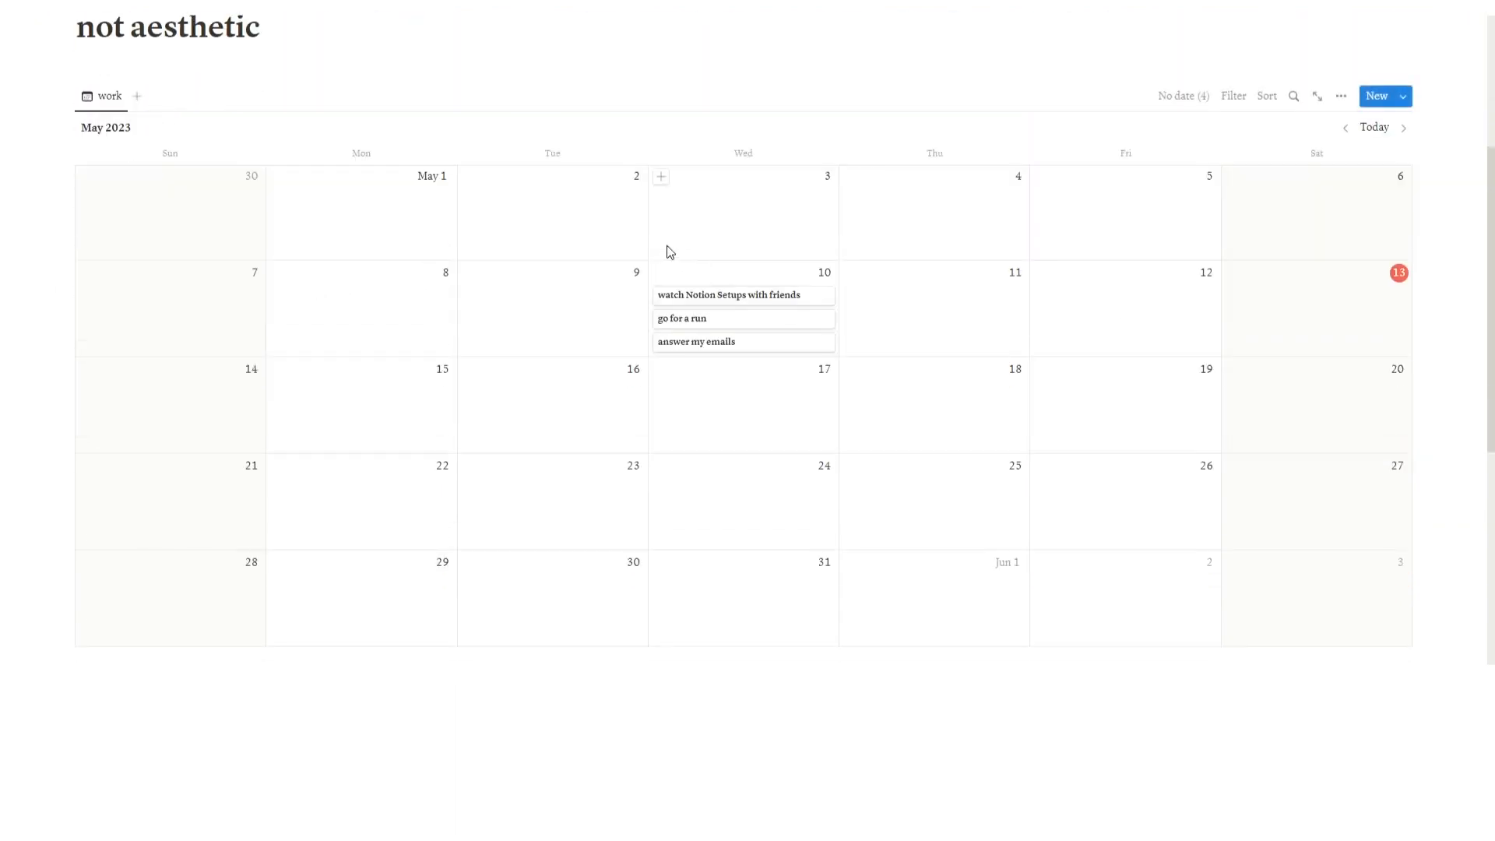
scroll(684, 276, "down", 7)
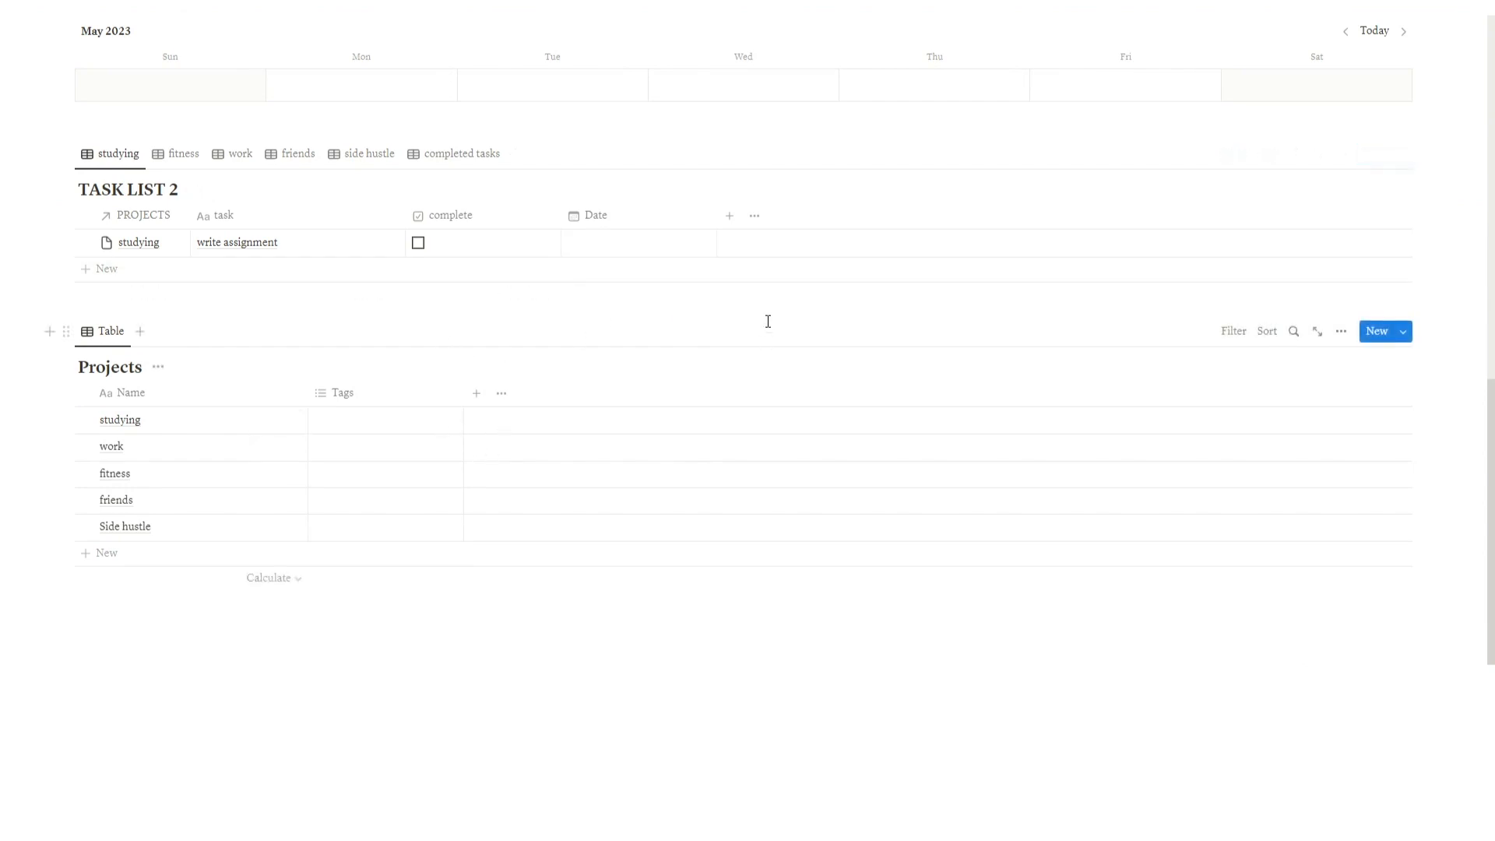
scroll(230, 327, "down", 2)
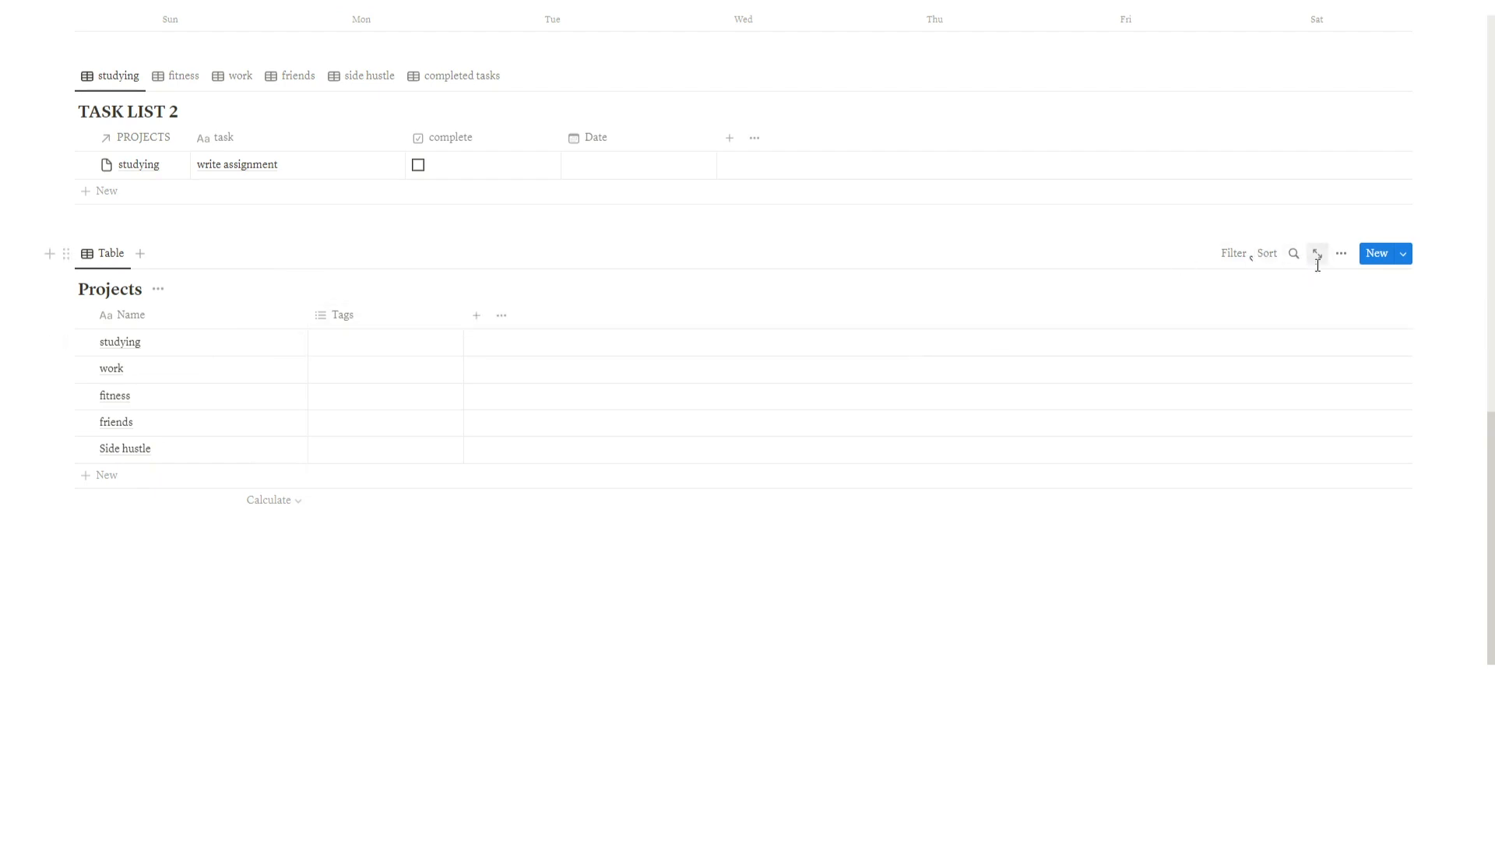
left_click(1340, 253)
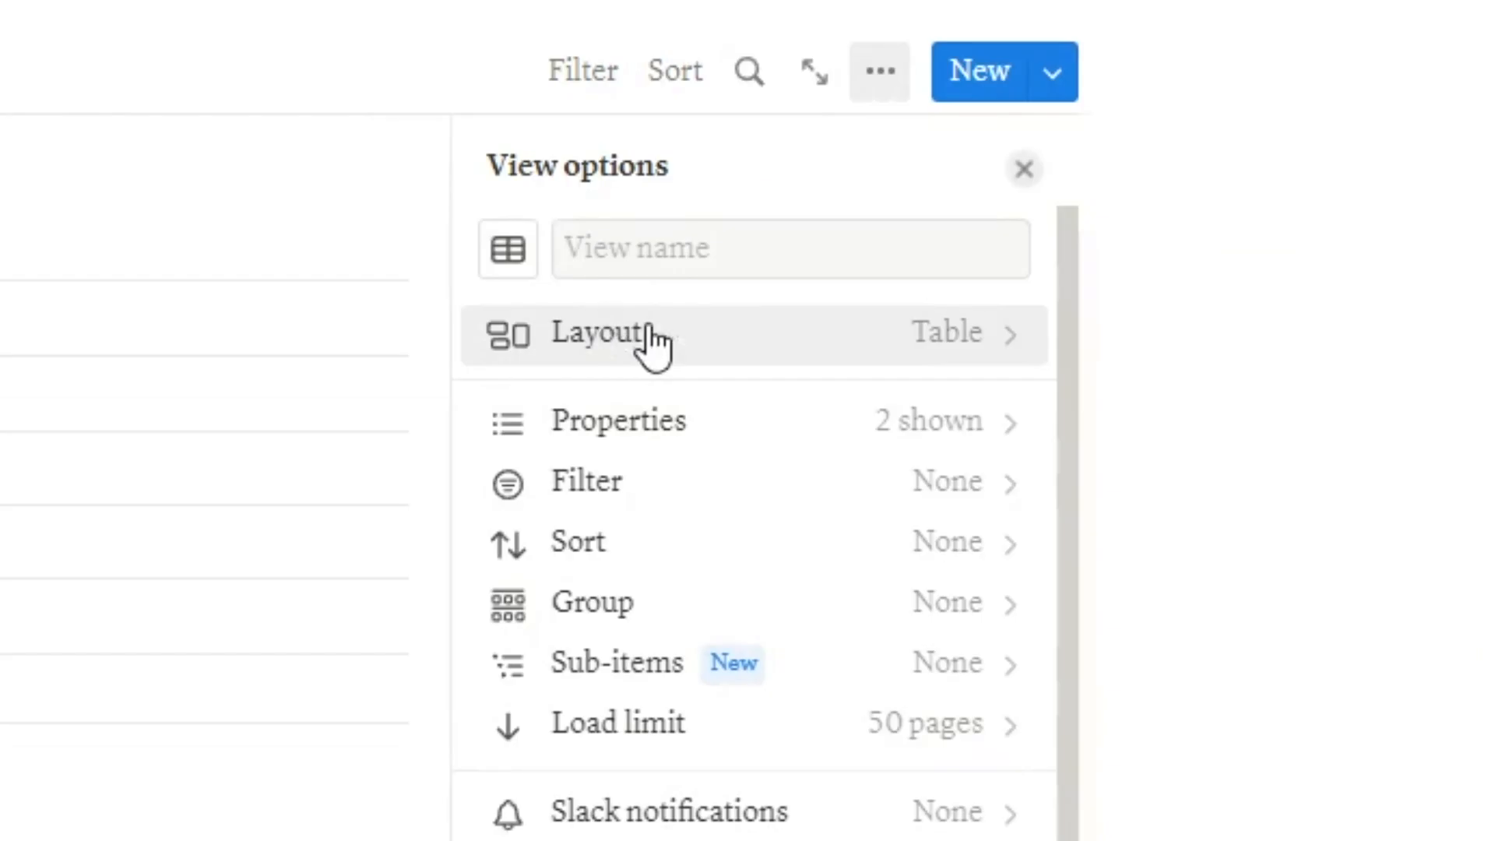
left_click(918, 340)
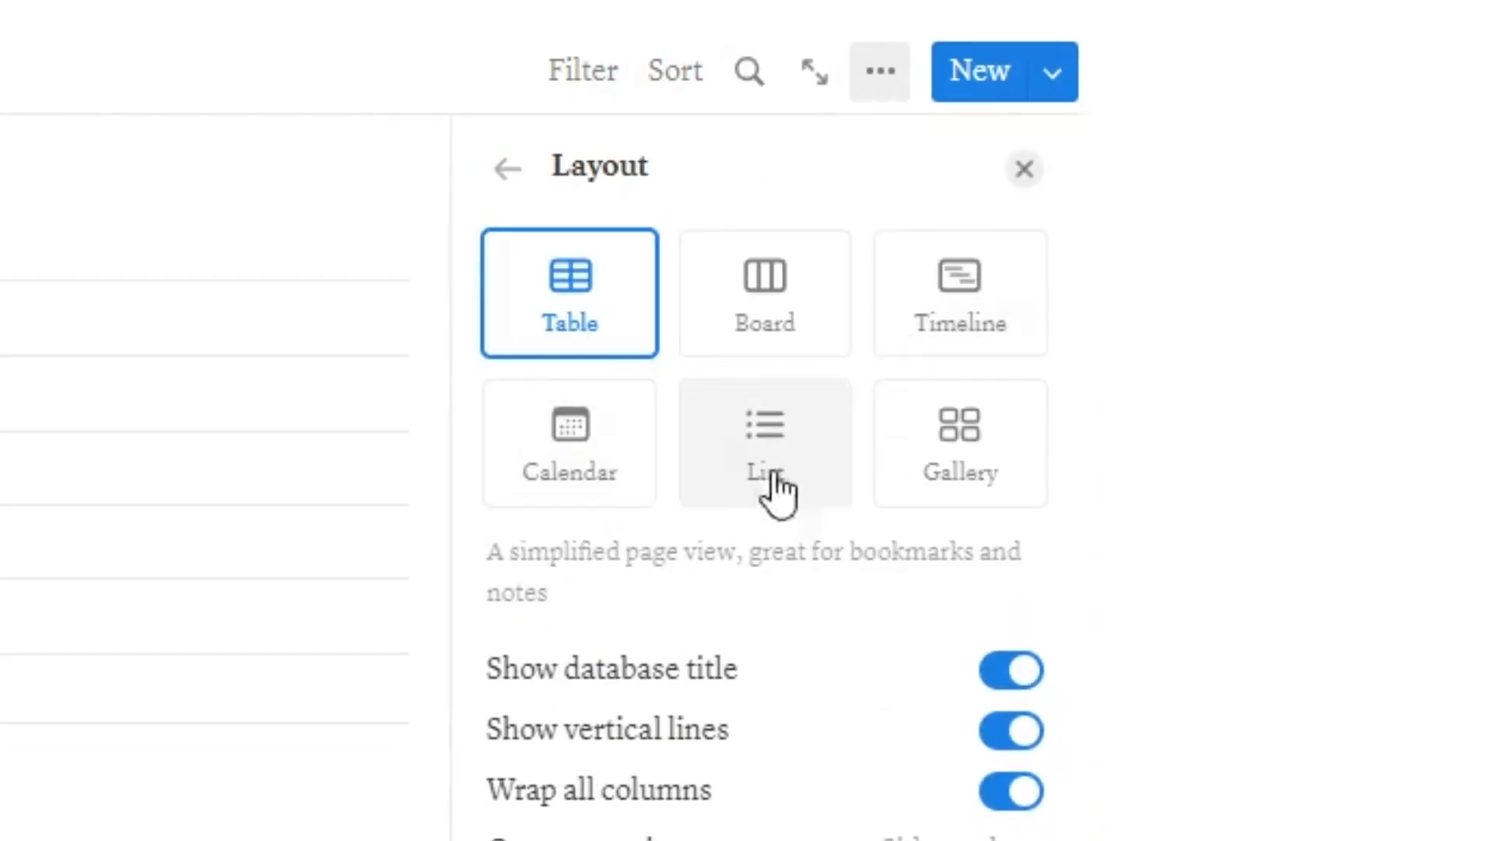
left_click(919, 471)
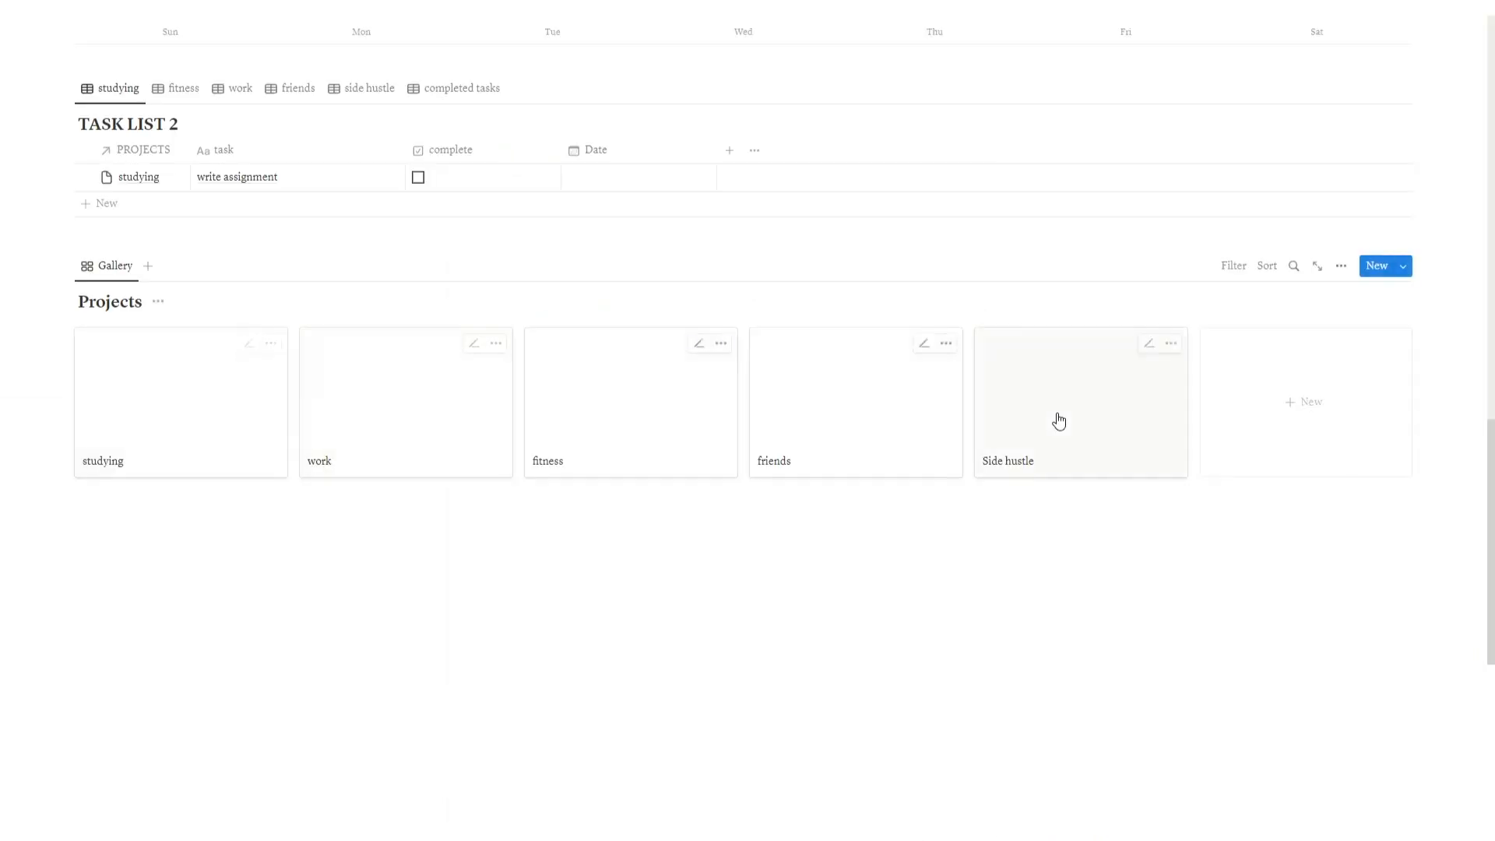
Step: Open the studying card in the Projects gallery to view its page, and close it again
left_click(179, 392)
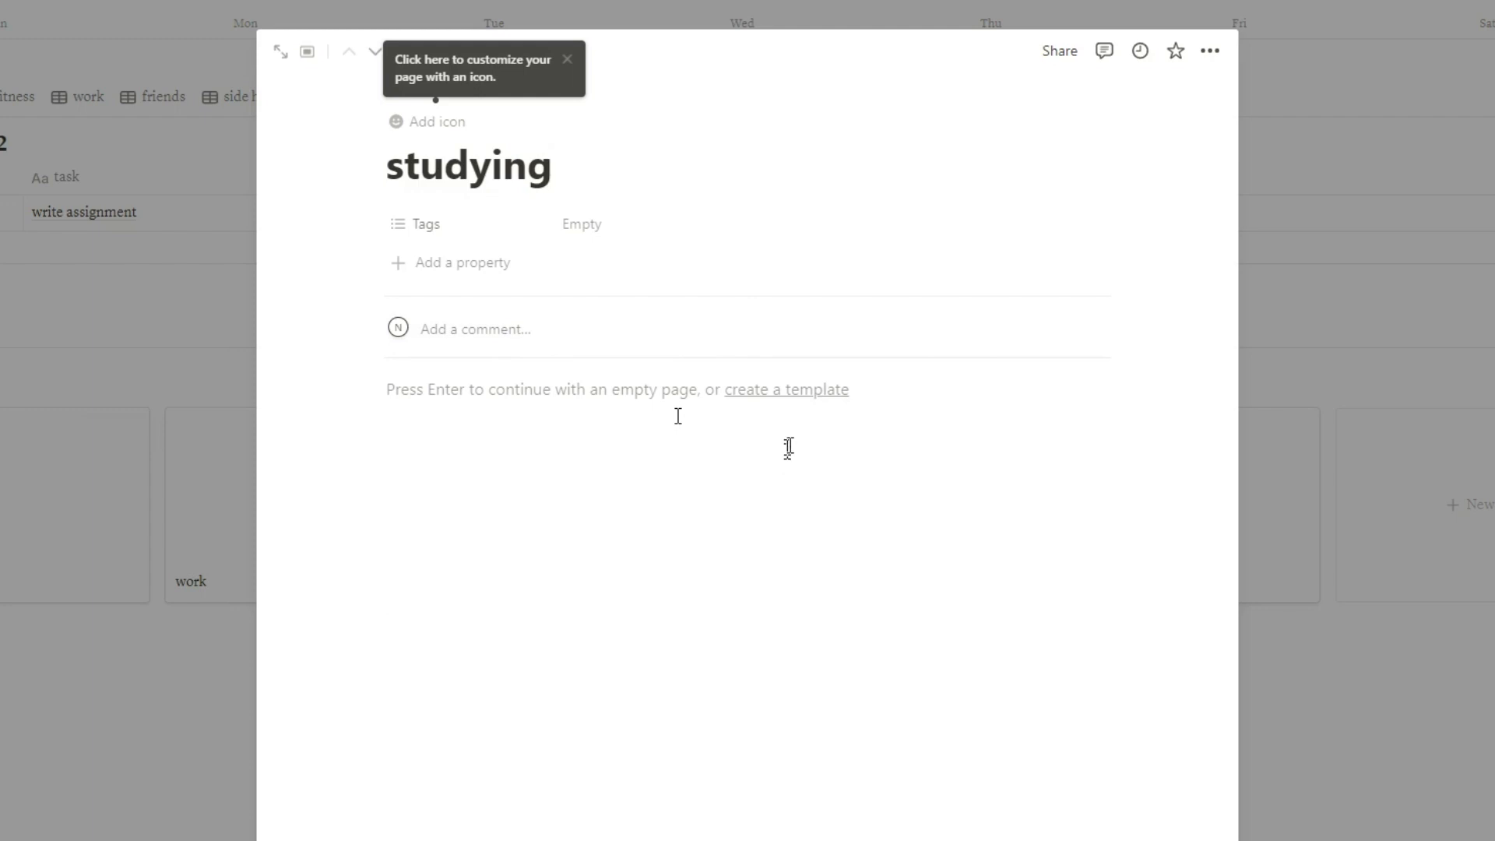
left_click(84, 637)
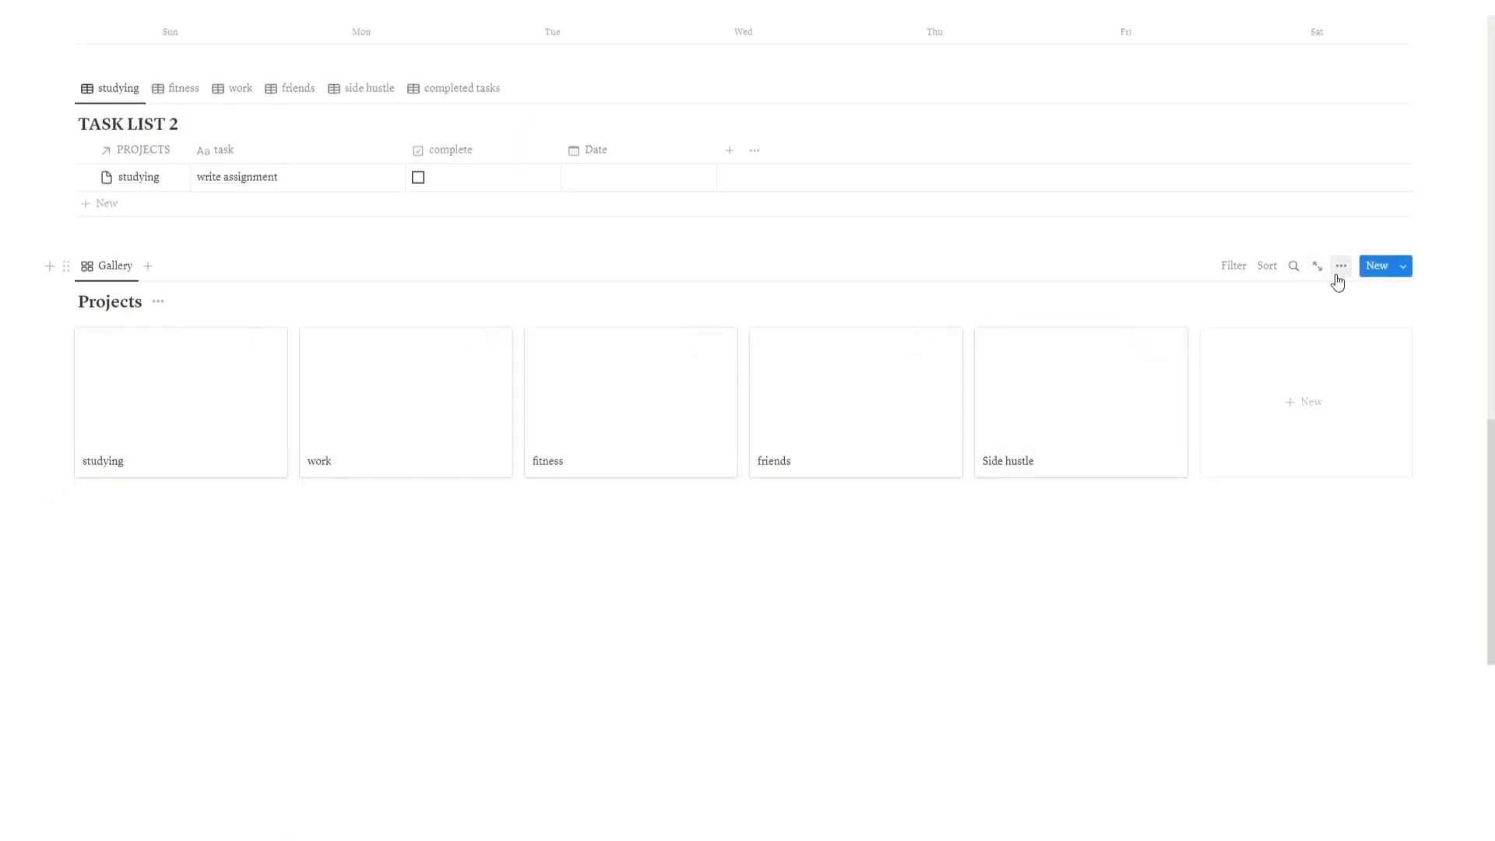
left_click(192, 435)
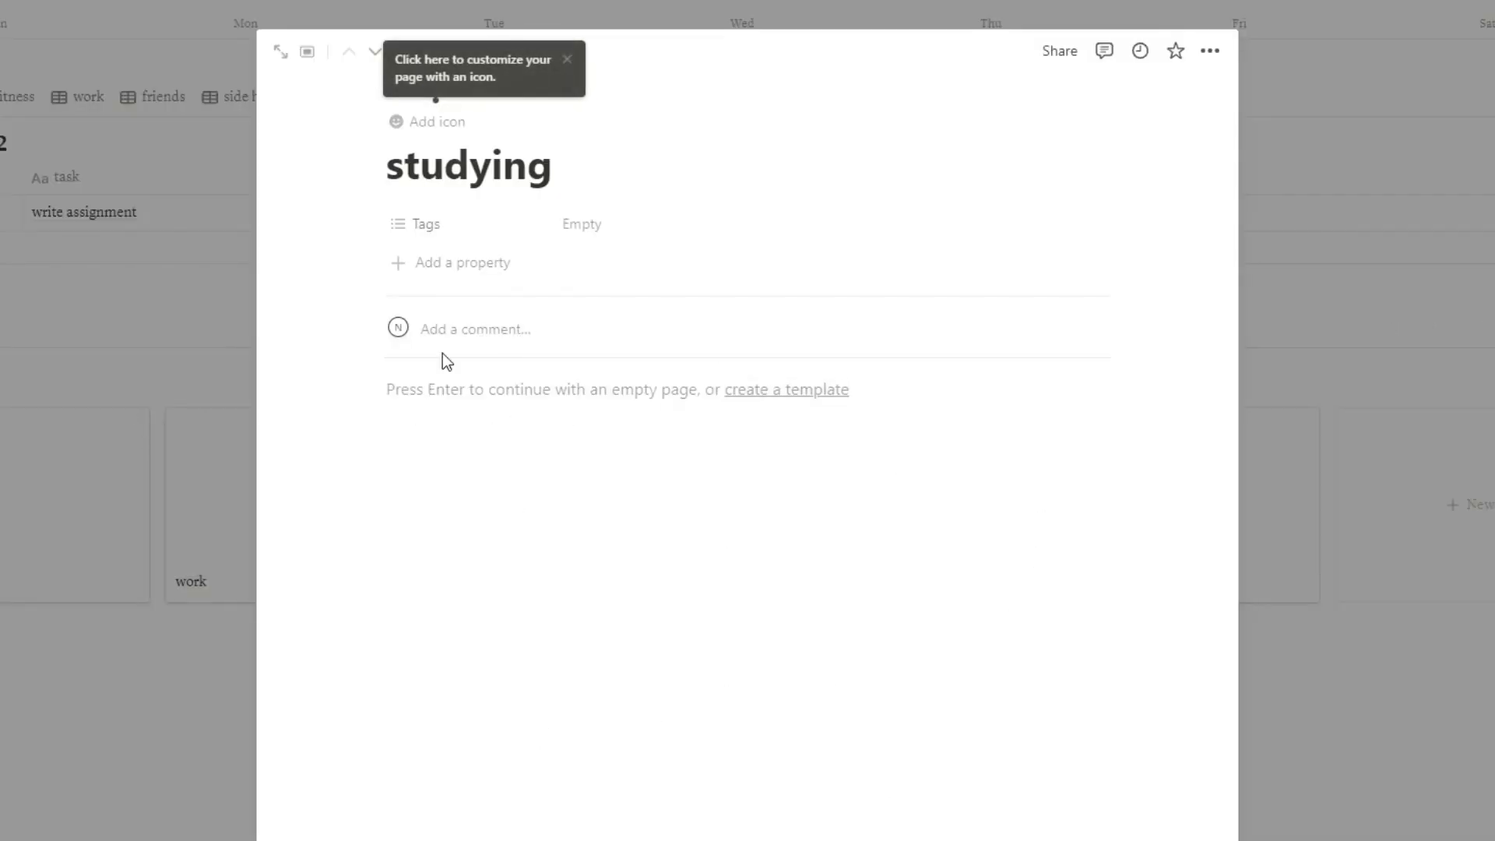
left_click(1275, 601)
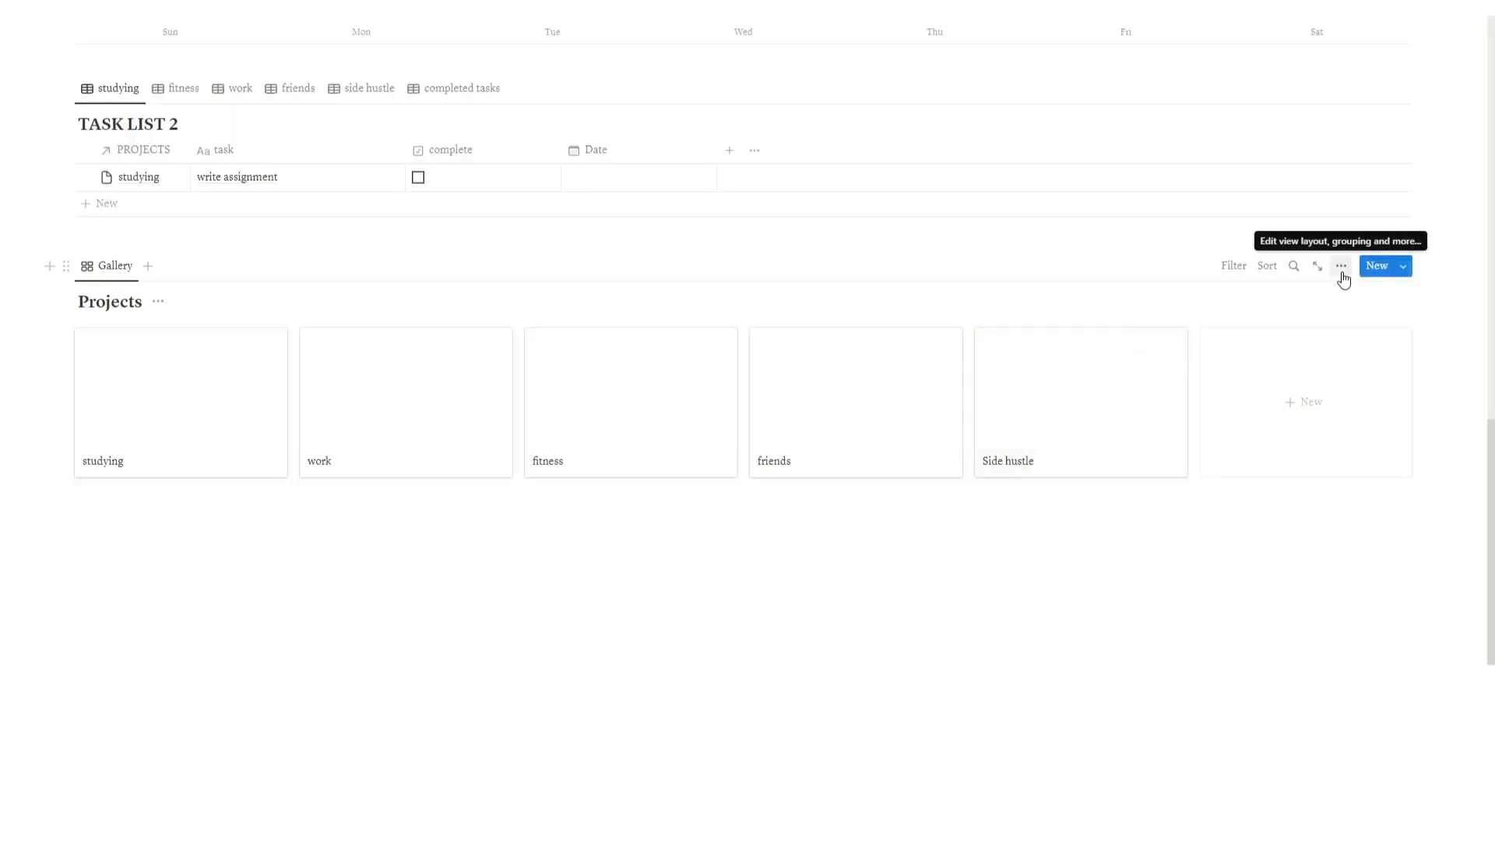
Step: Set the card preview of the Projects gallery to Page cover
left_click(1342, 265)
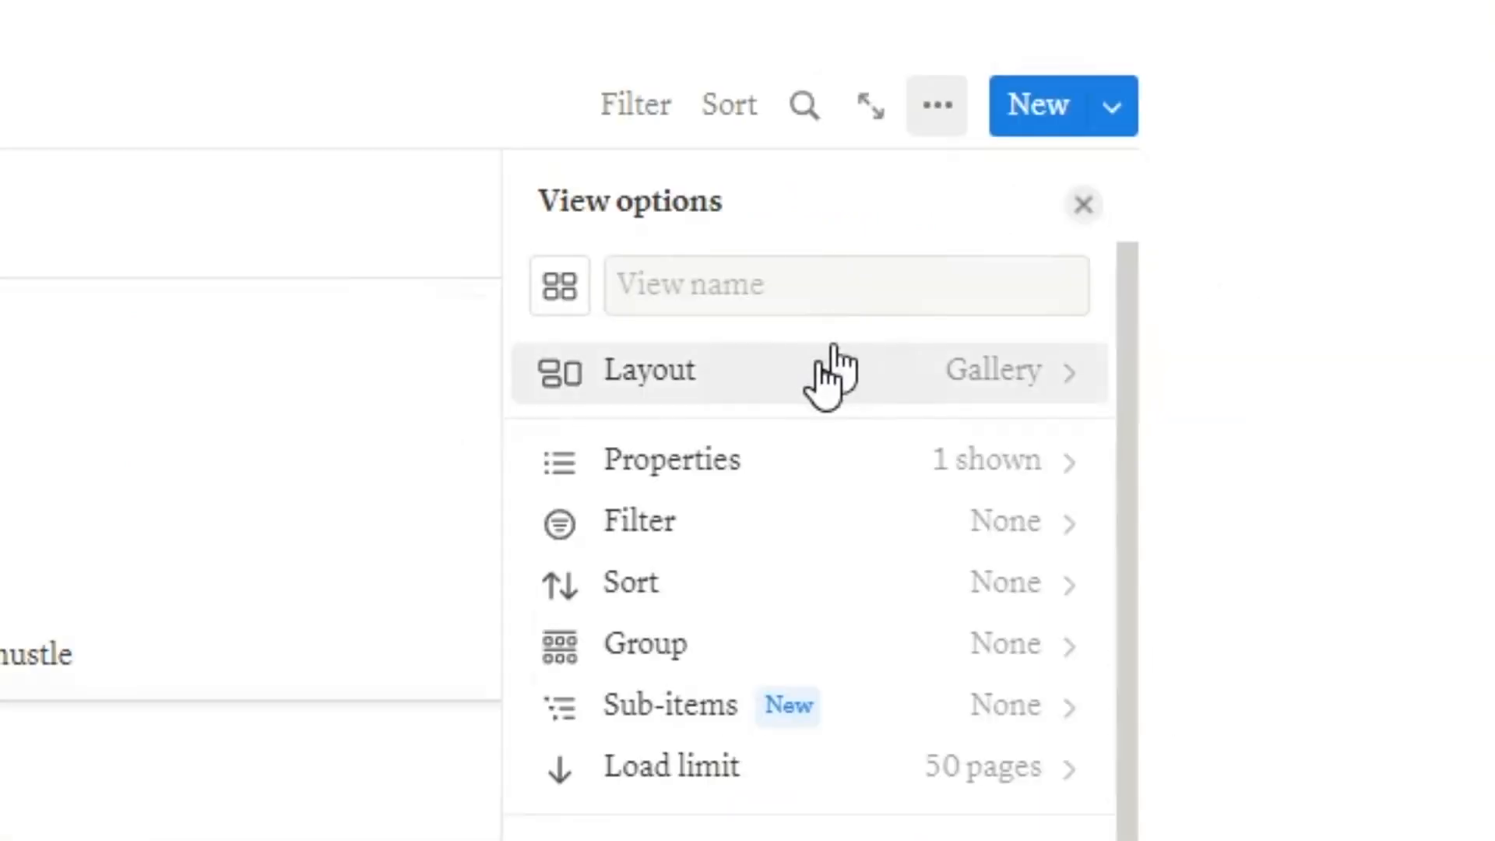
left_click(831, 374)
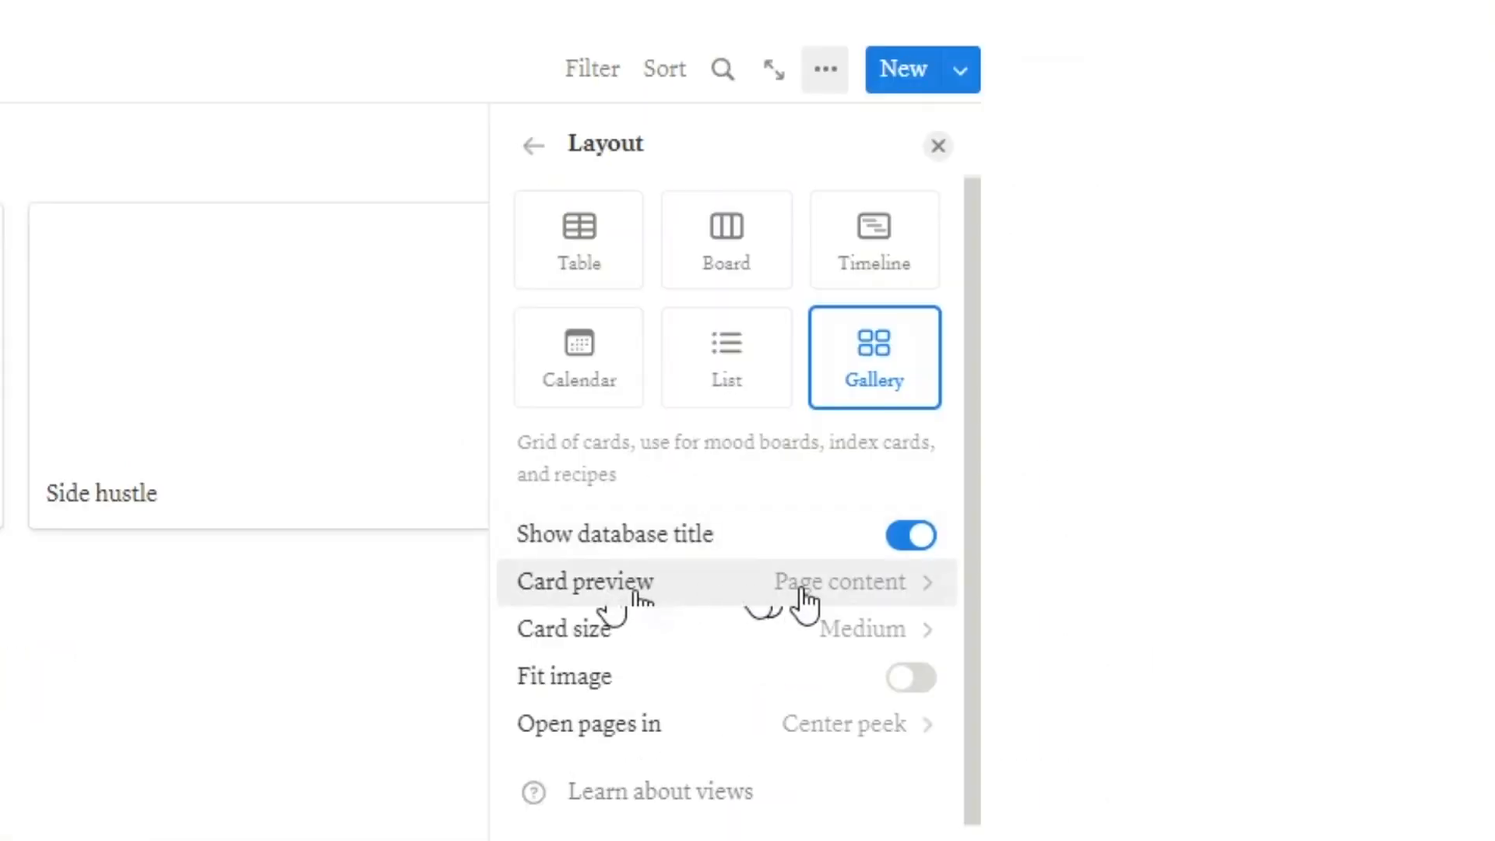
left_click(771, 593)
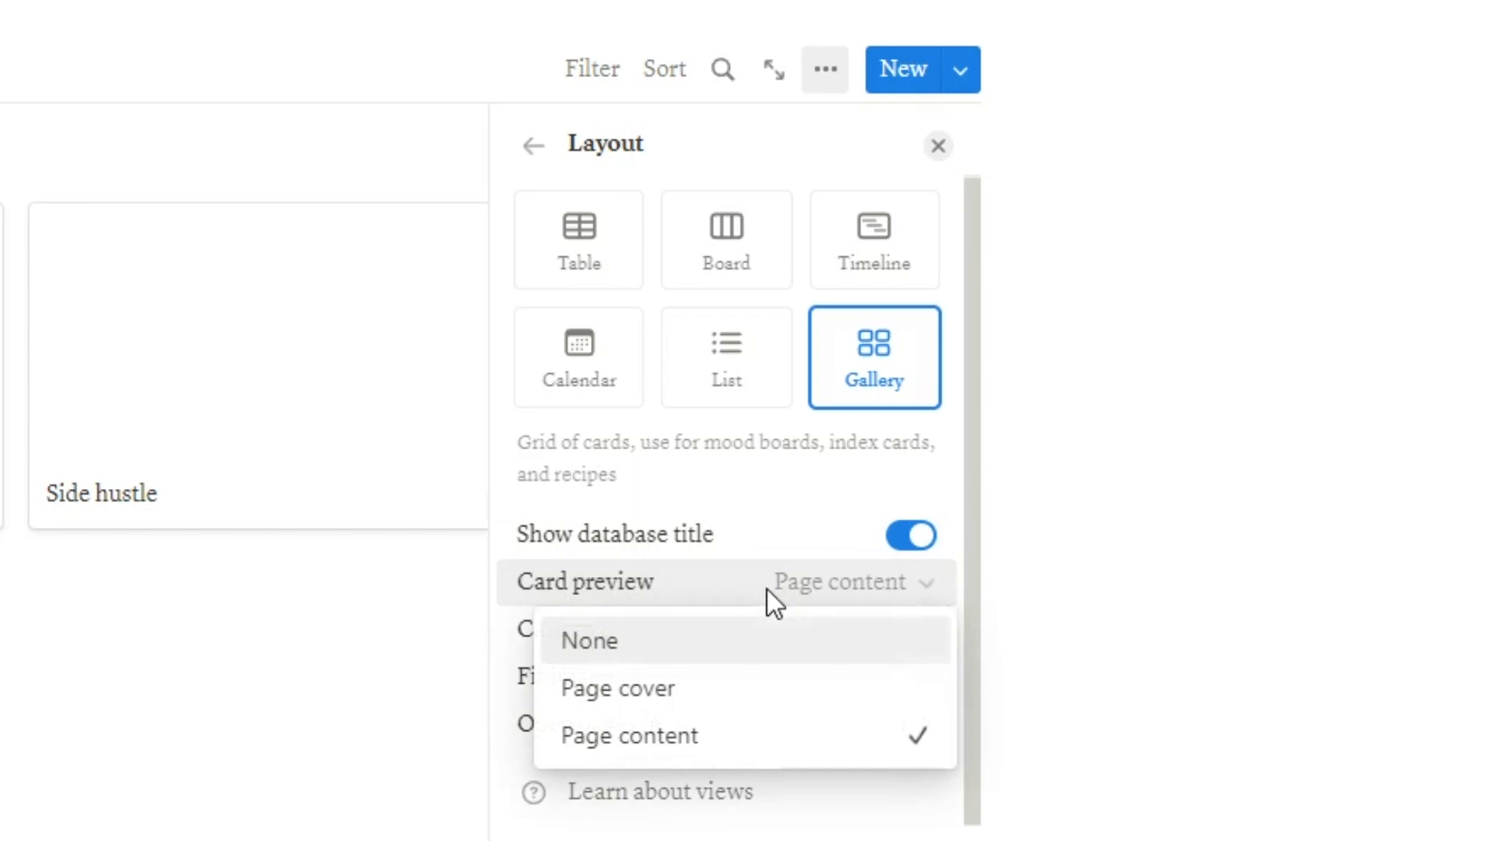
left_click(696, 686)
left_click(517, 527)
Step: Open the studying project card, continue with an empty page, and close it
left_click(214, 474)
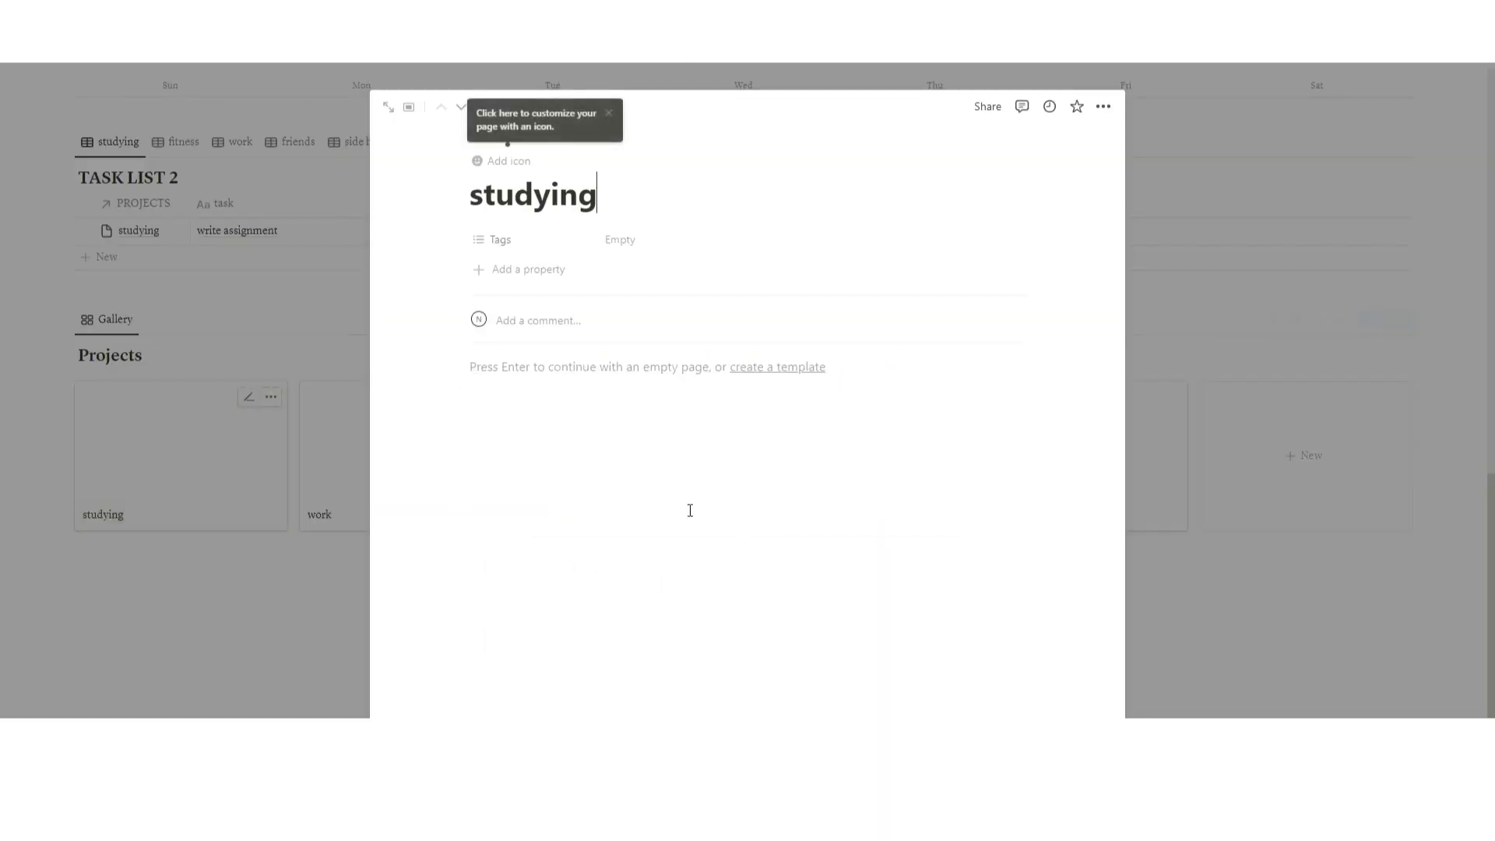
key("Return")
left_click(271, 548)
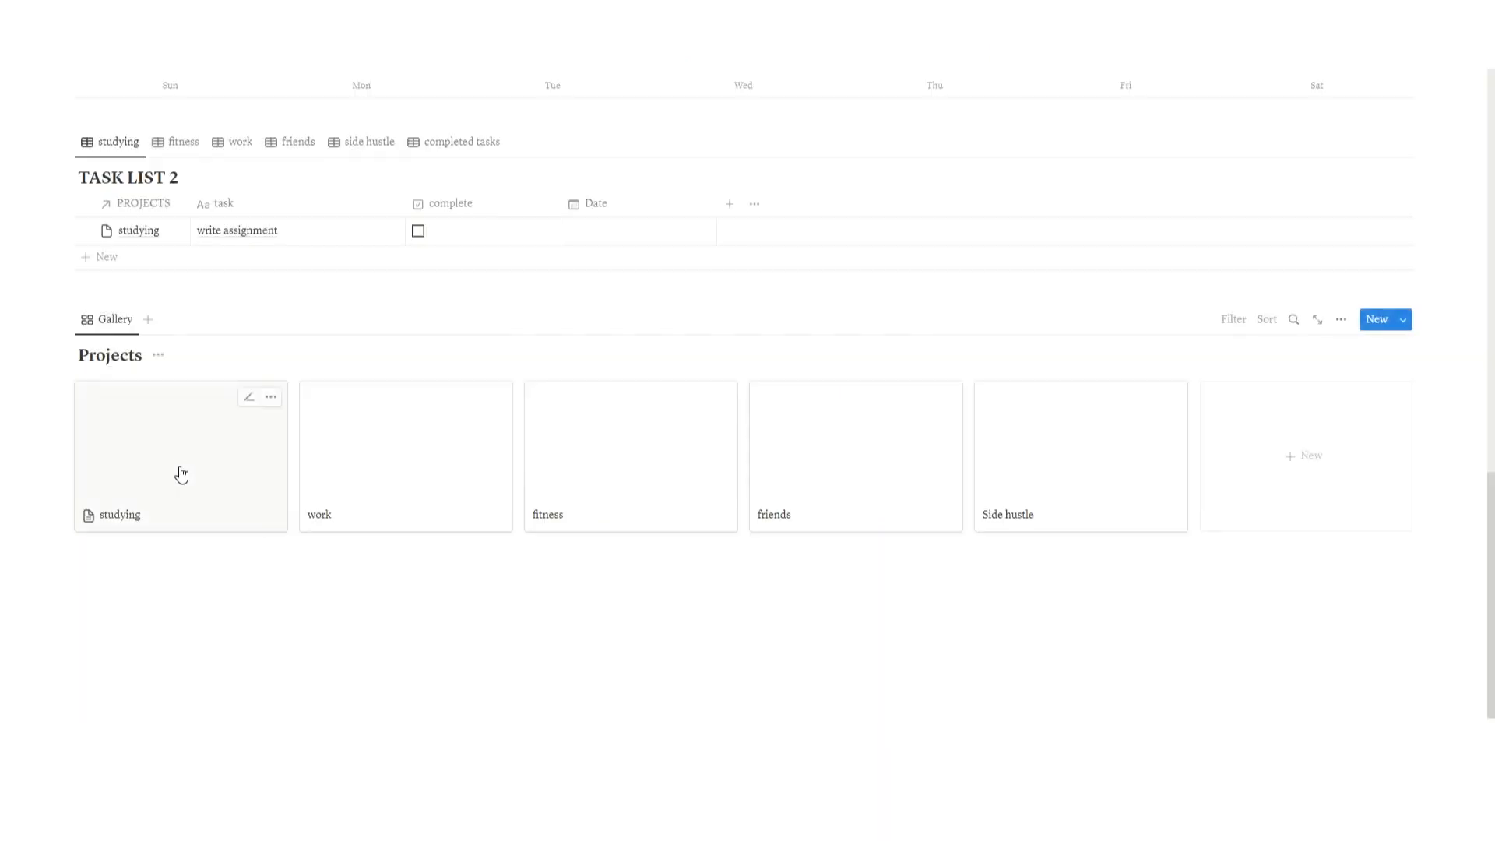
Step: Copy the image address of the Tenor Pixel Study GIF from the Google Images results
scroll(178, 478, "down", 1)
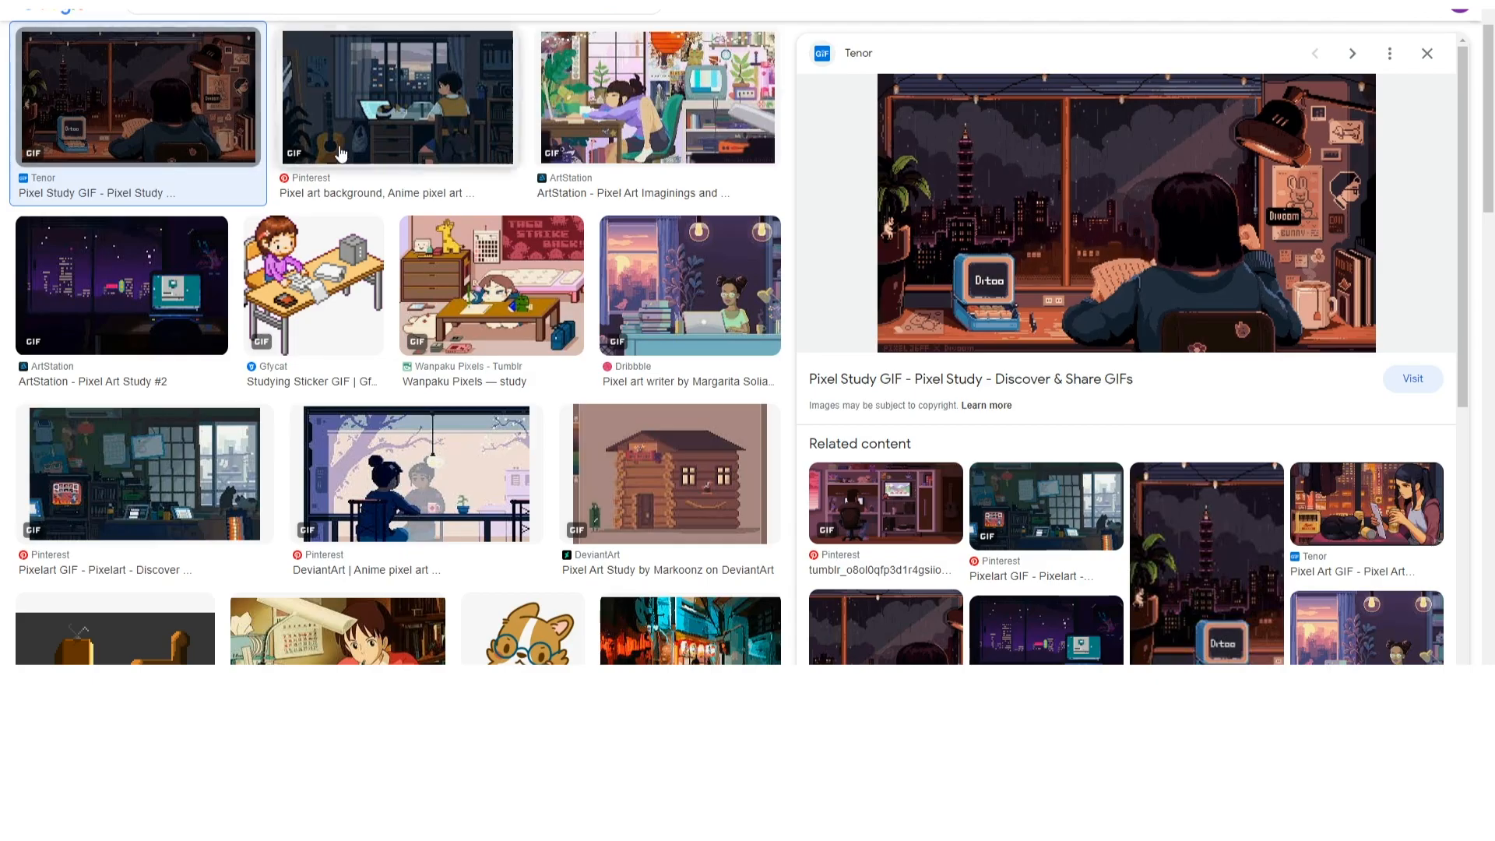
right_click(987, 126)
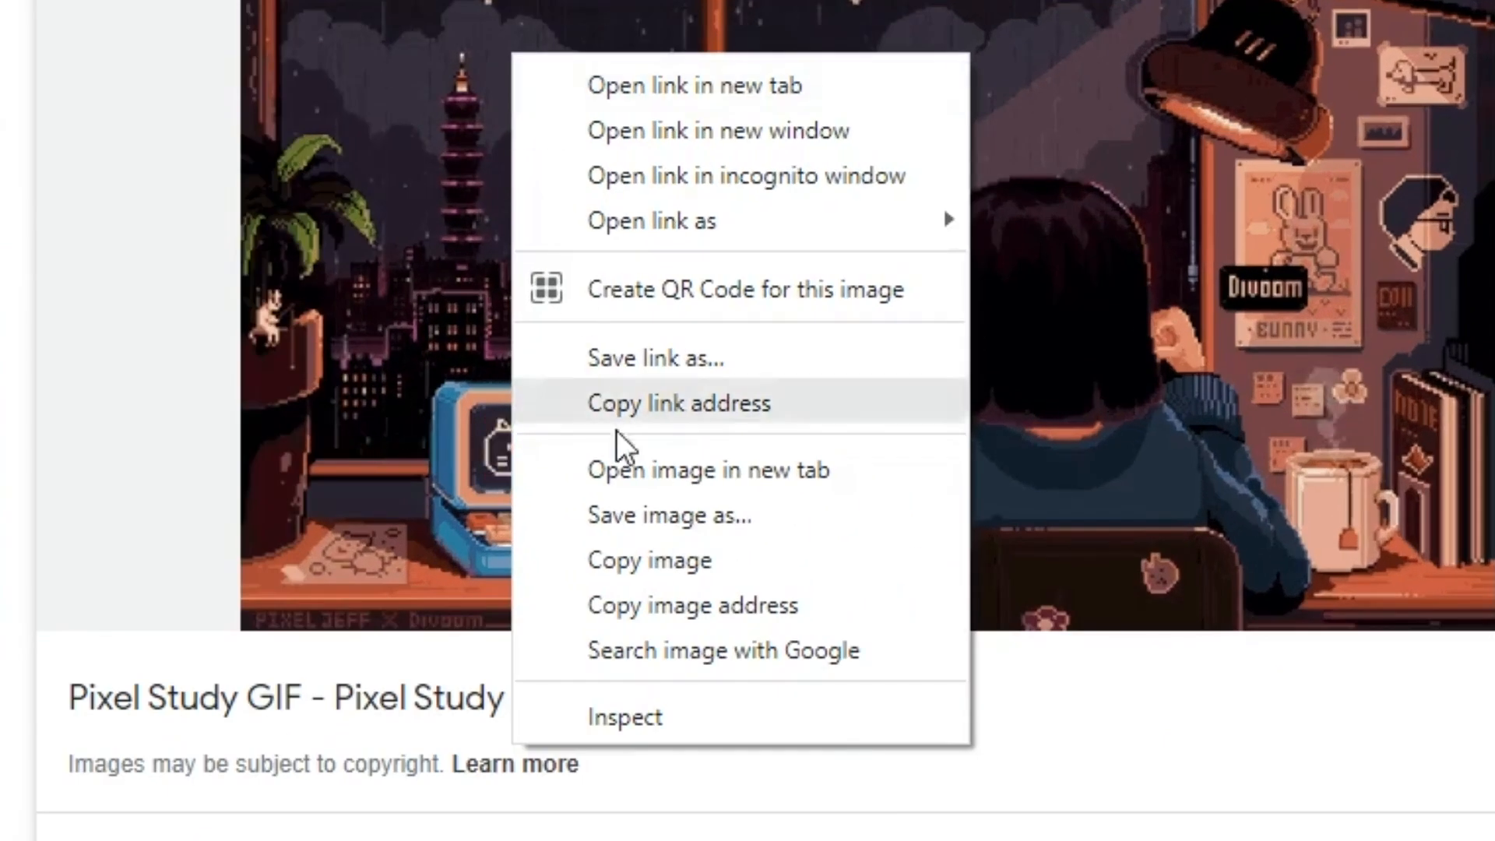
left_click(676, 611)
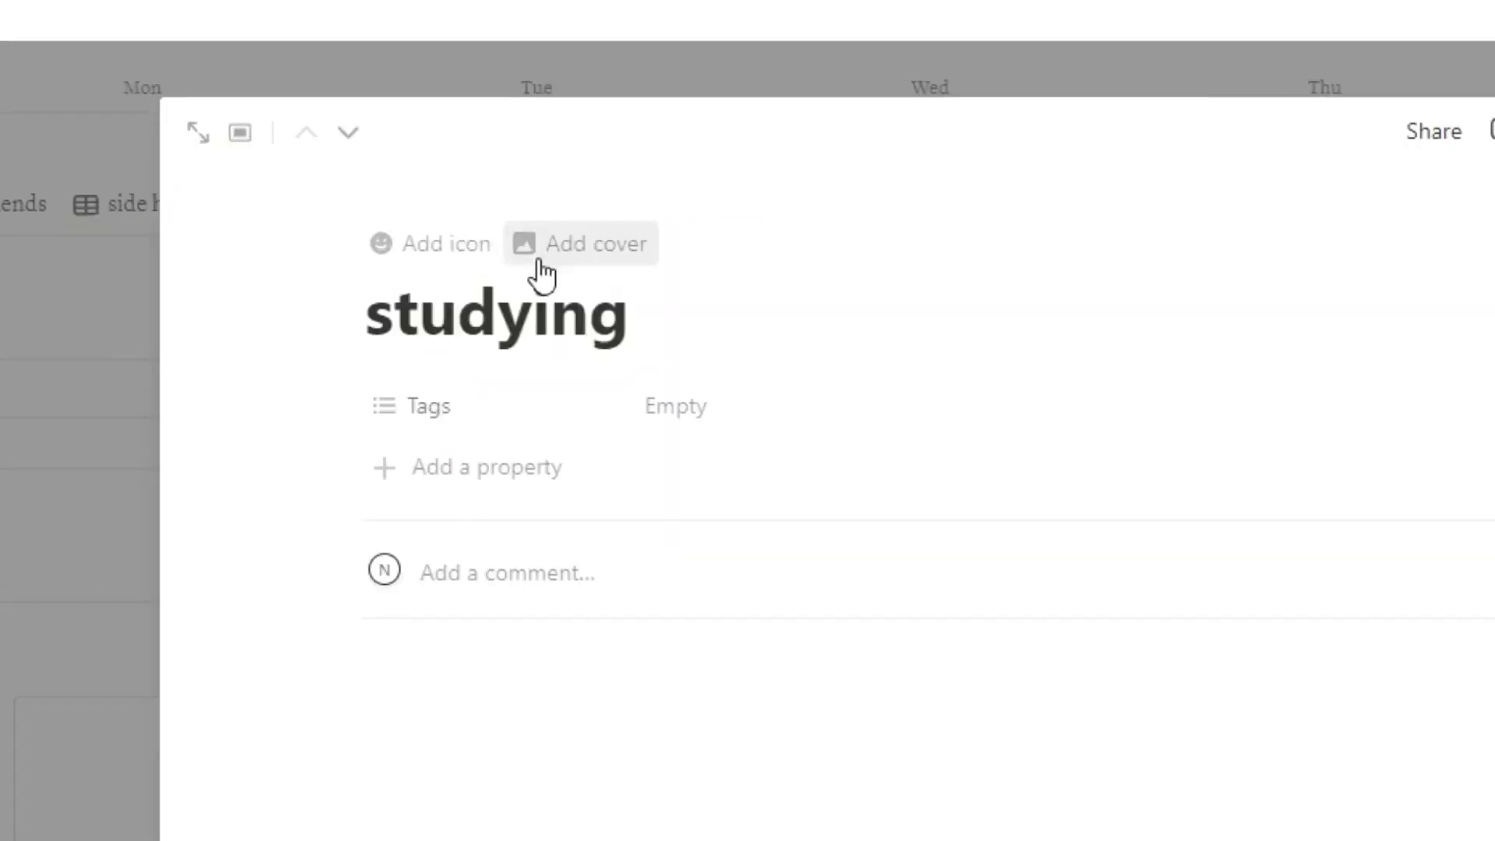
left_click(580, 109)
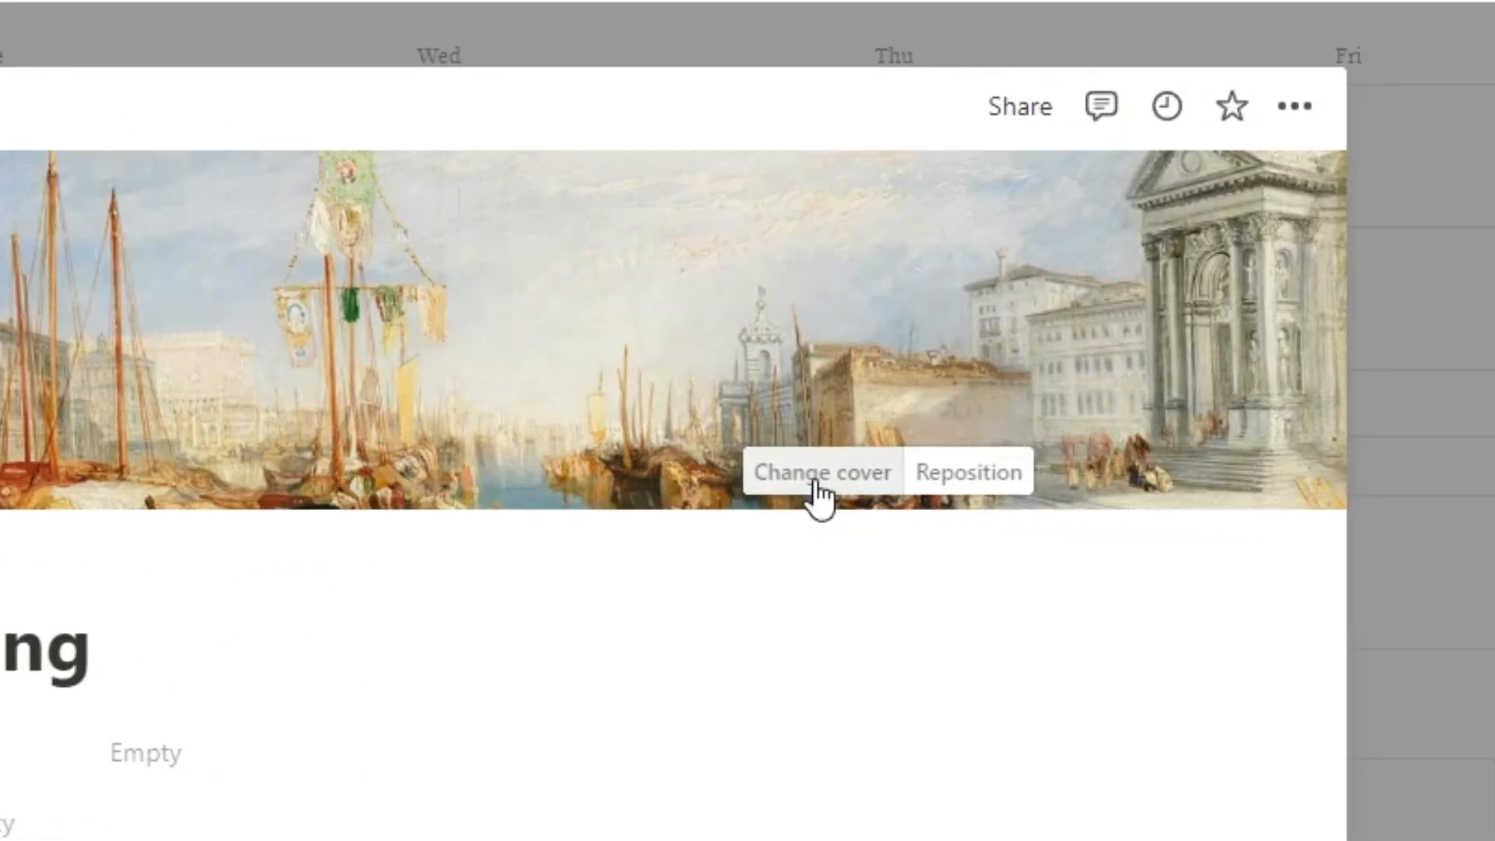
left_click(1368, 520)
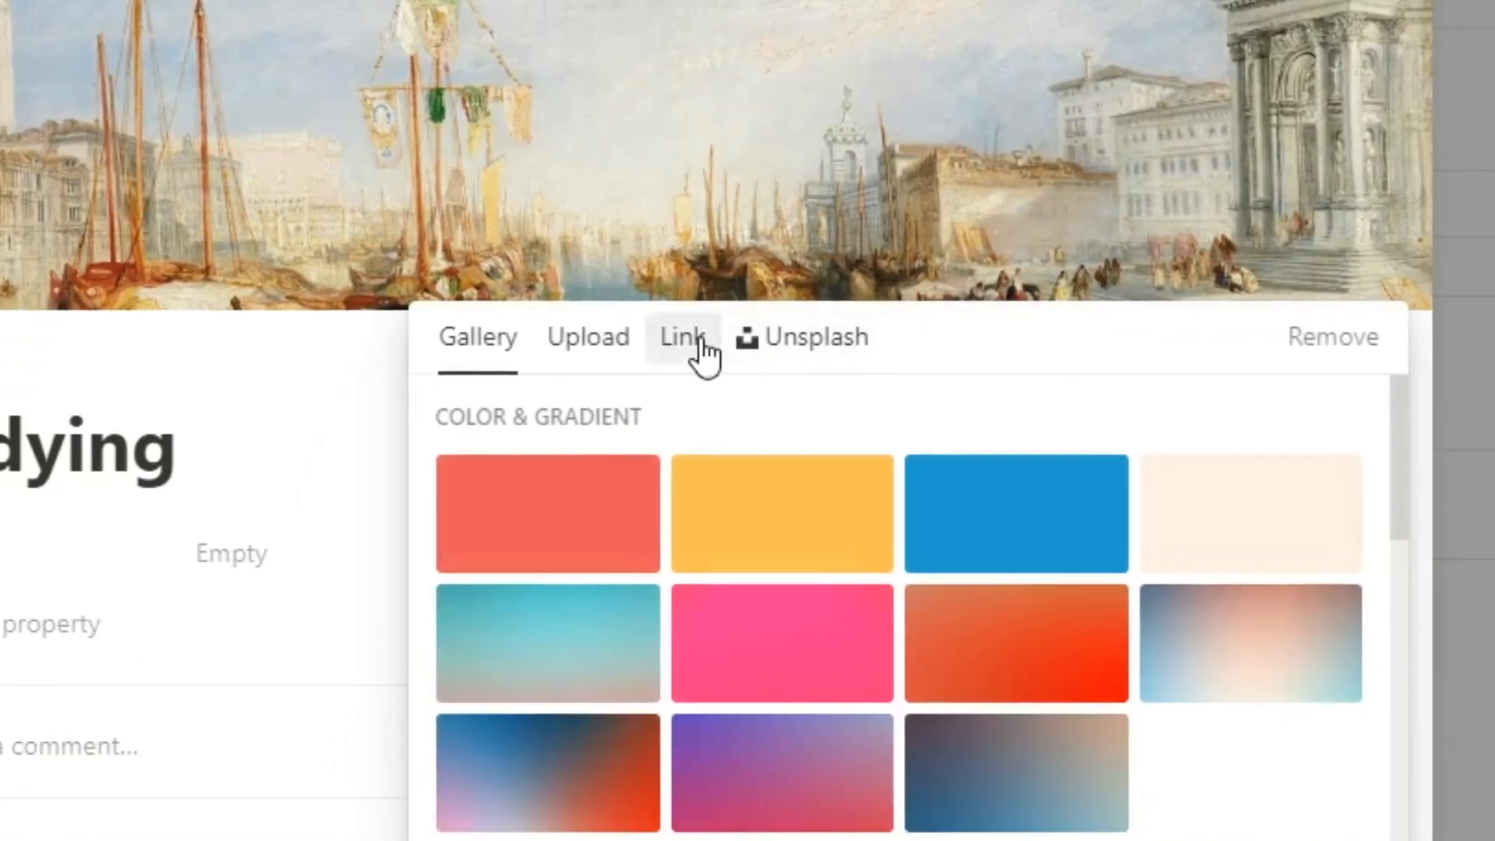
left_click(693, 338)
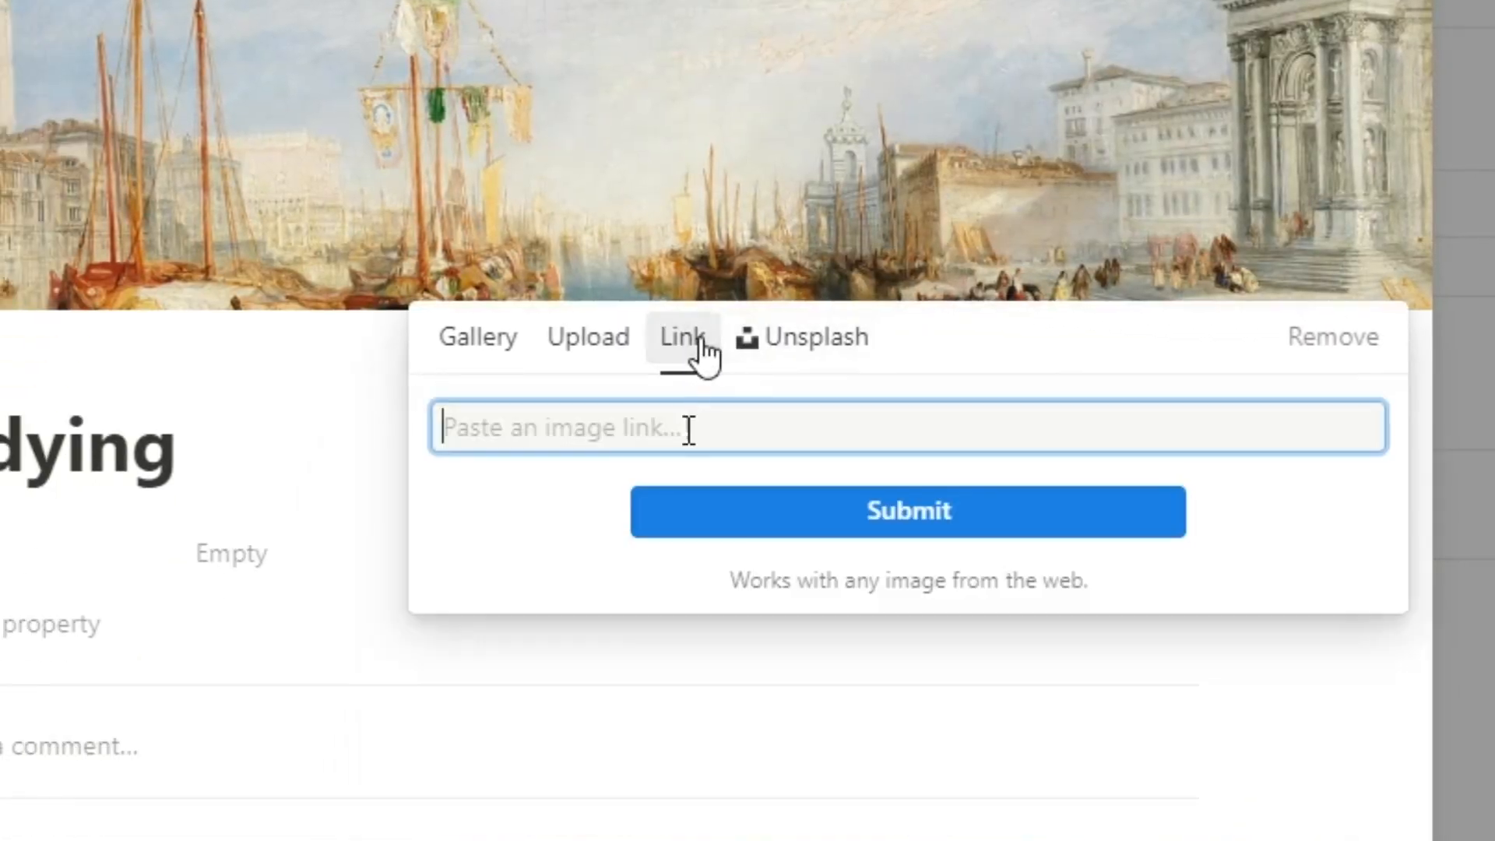
type("https://media.tenor.com/4ryx66tWEhcAAAAd/pixel-study.gif")
left_click(730, 514)
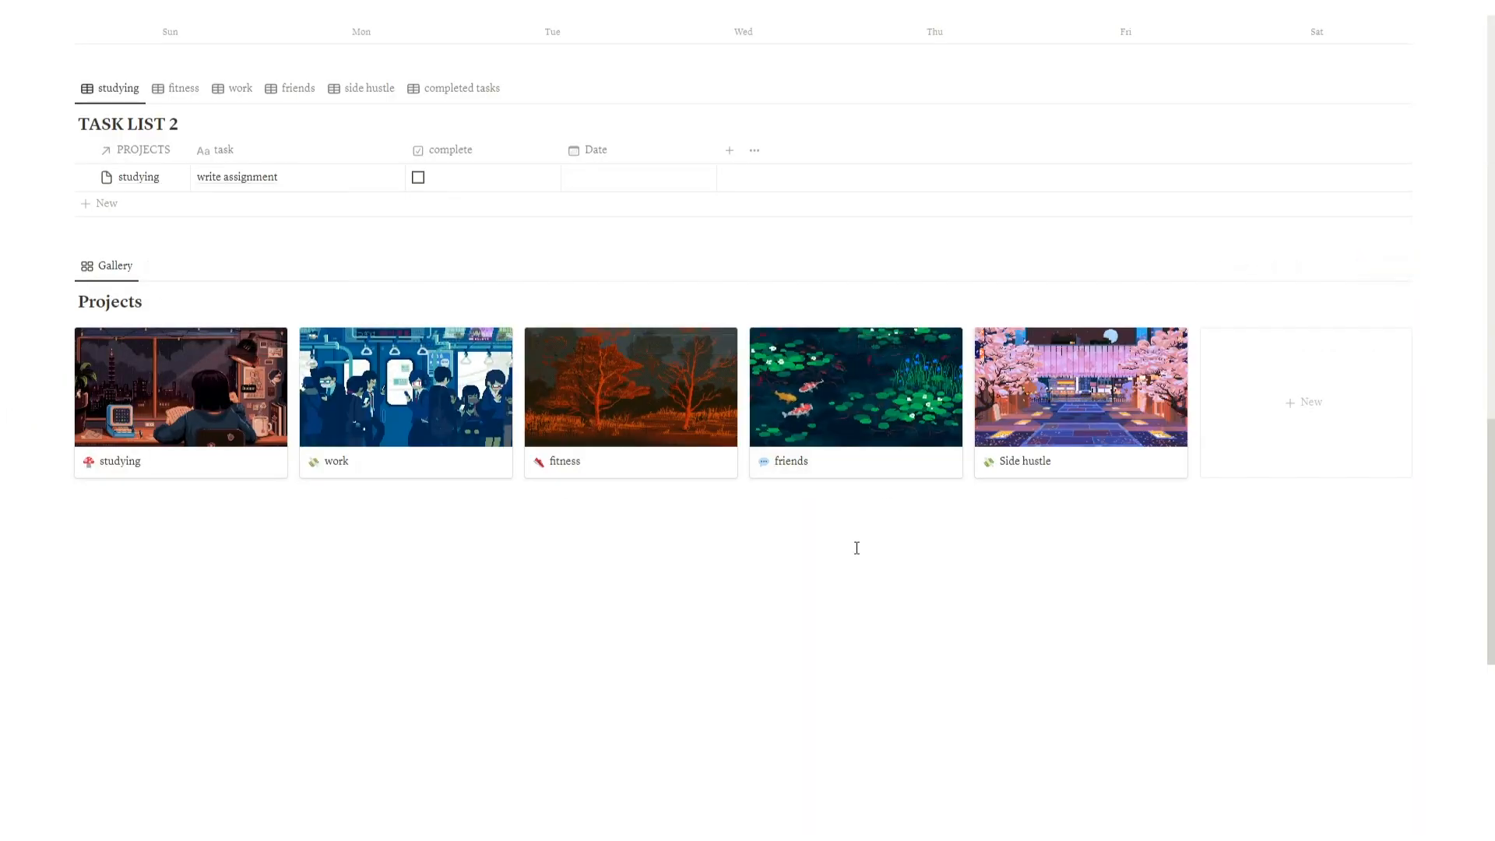
Step: Show the complete property on the work calendar's cards and mark the watch Notion Setups with friends task as complete
scroll(837, 538, "up", 12)
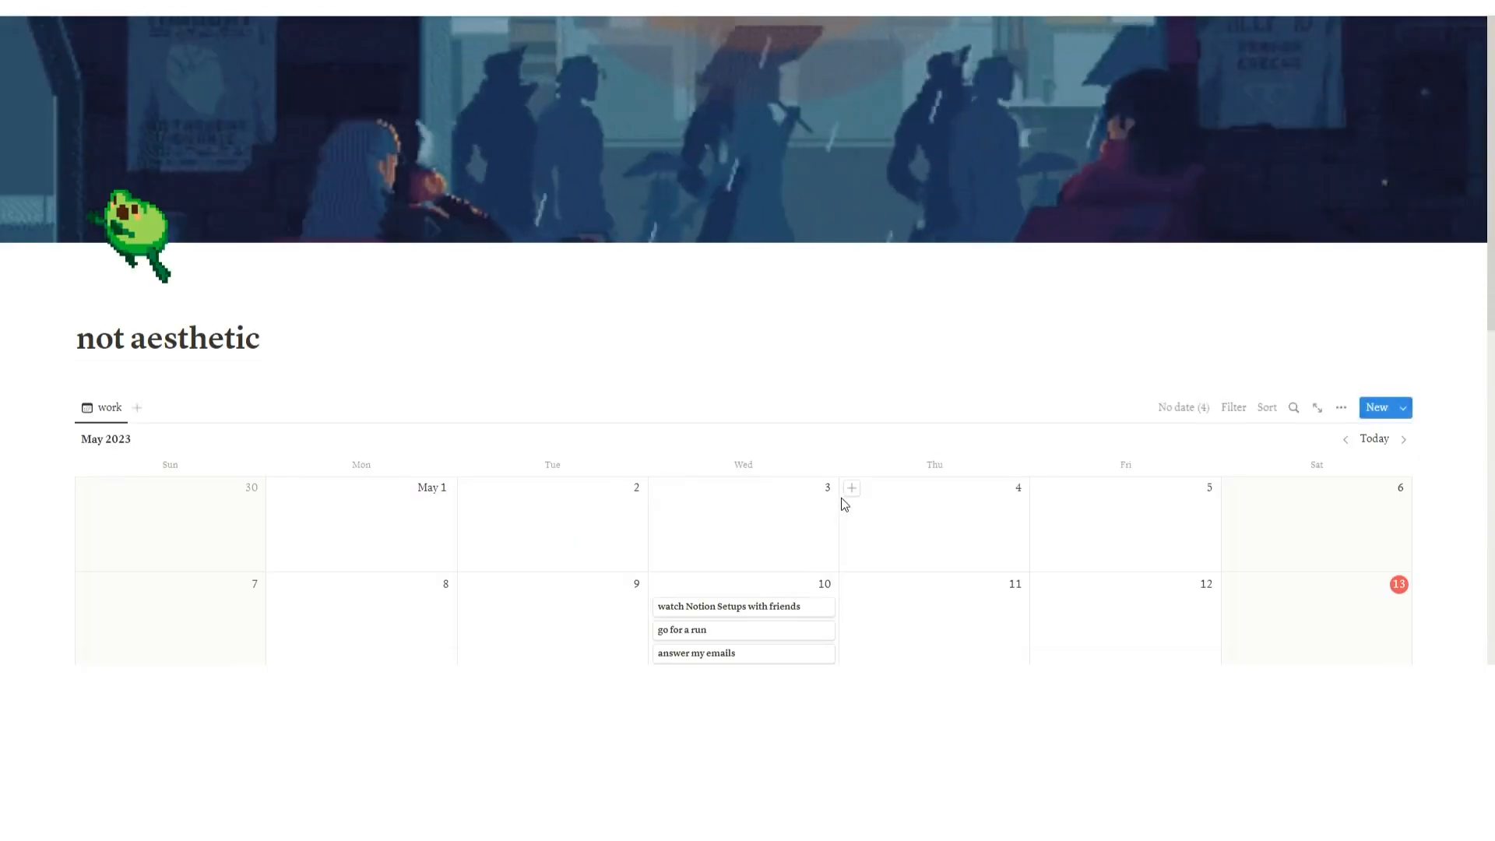
scroll(754, 300, "down", 9)
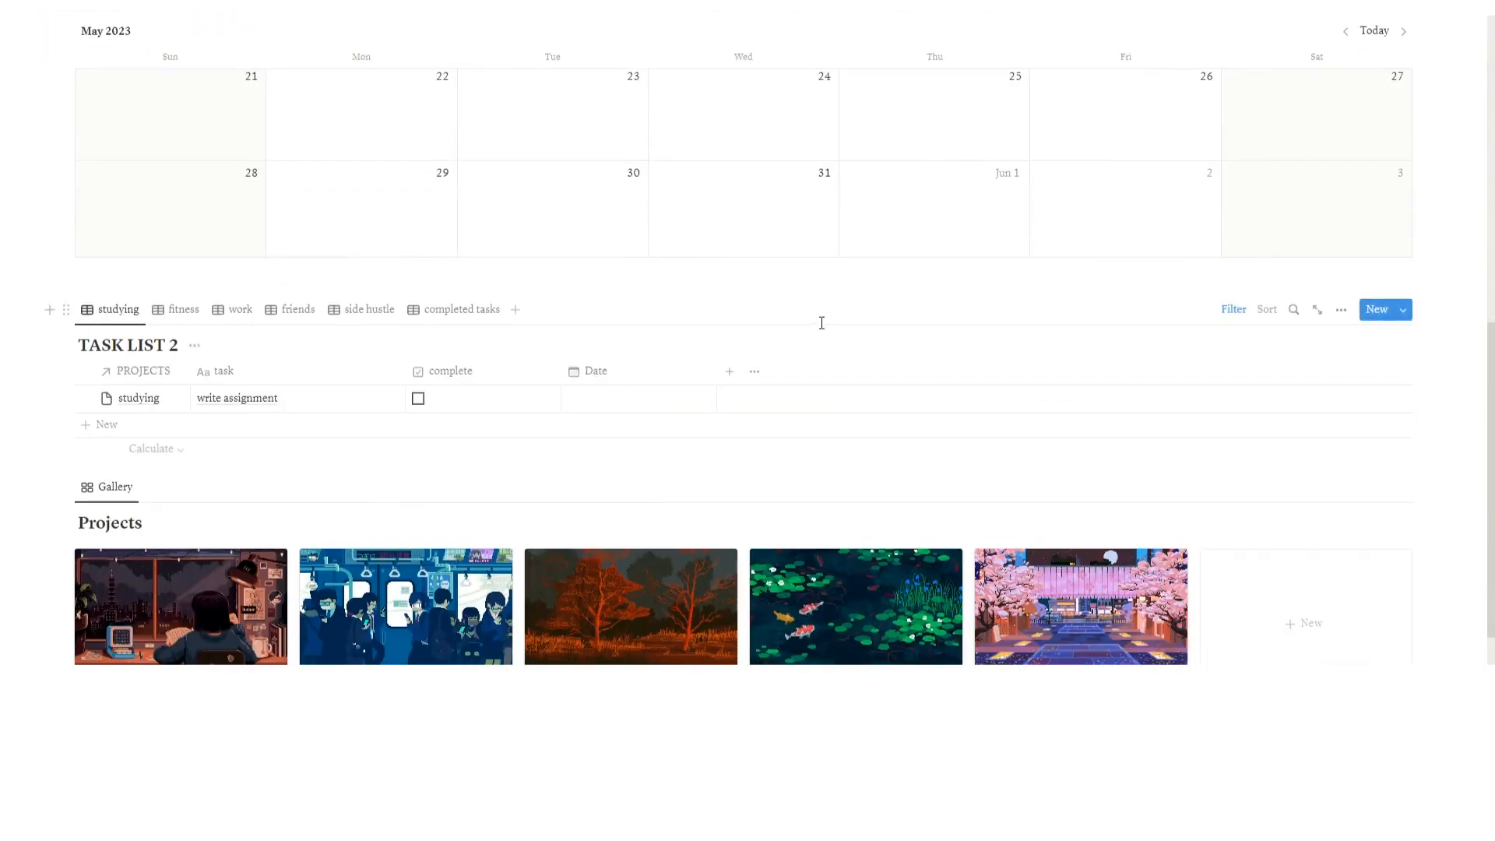
scroll(810, 312, "up", 3)
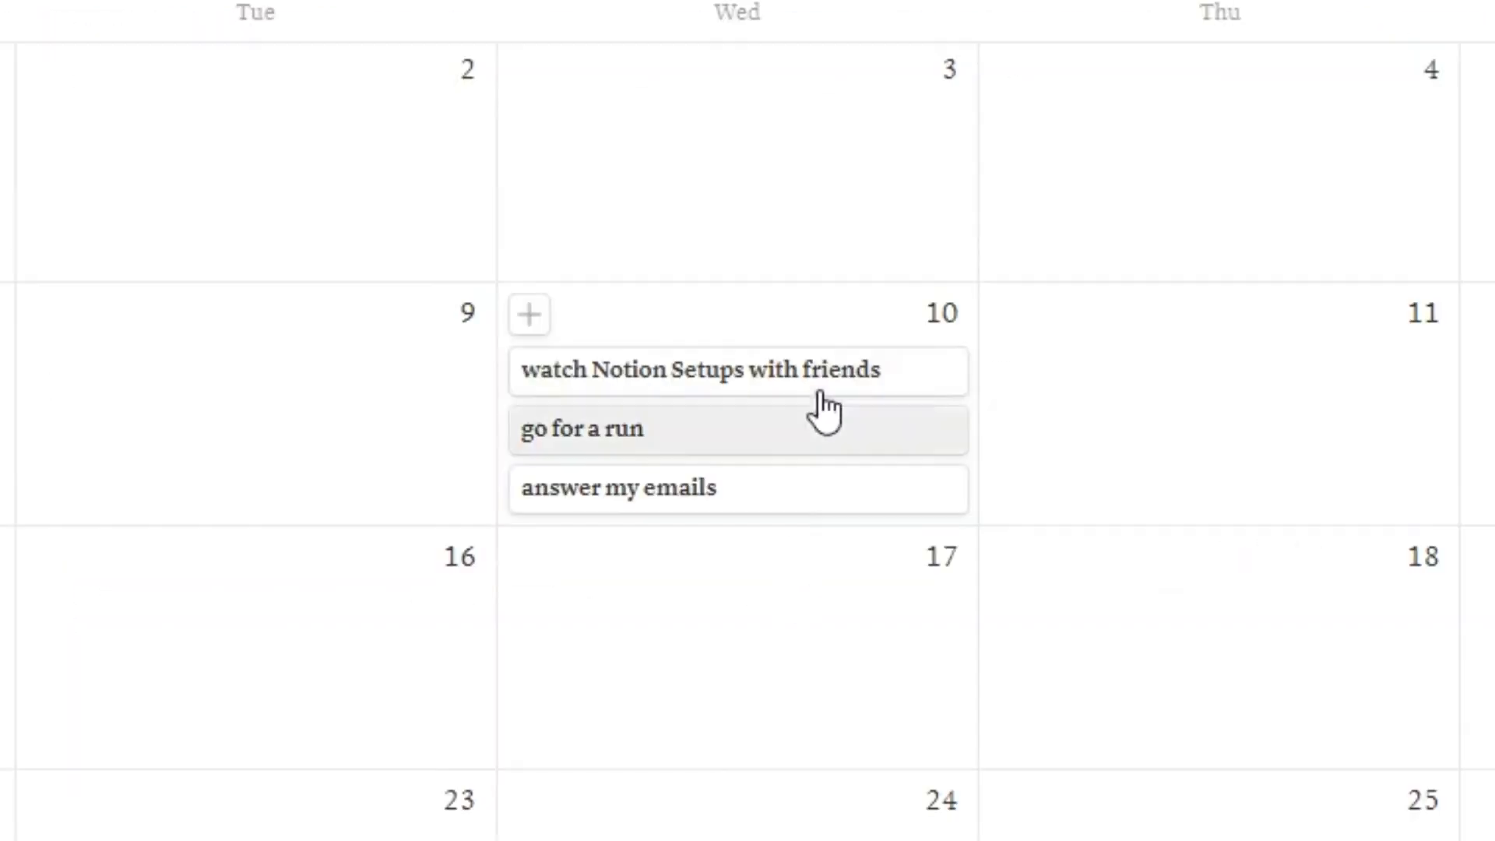
scroll(982, 596, "up", 1)
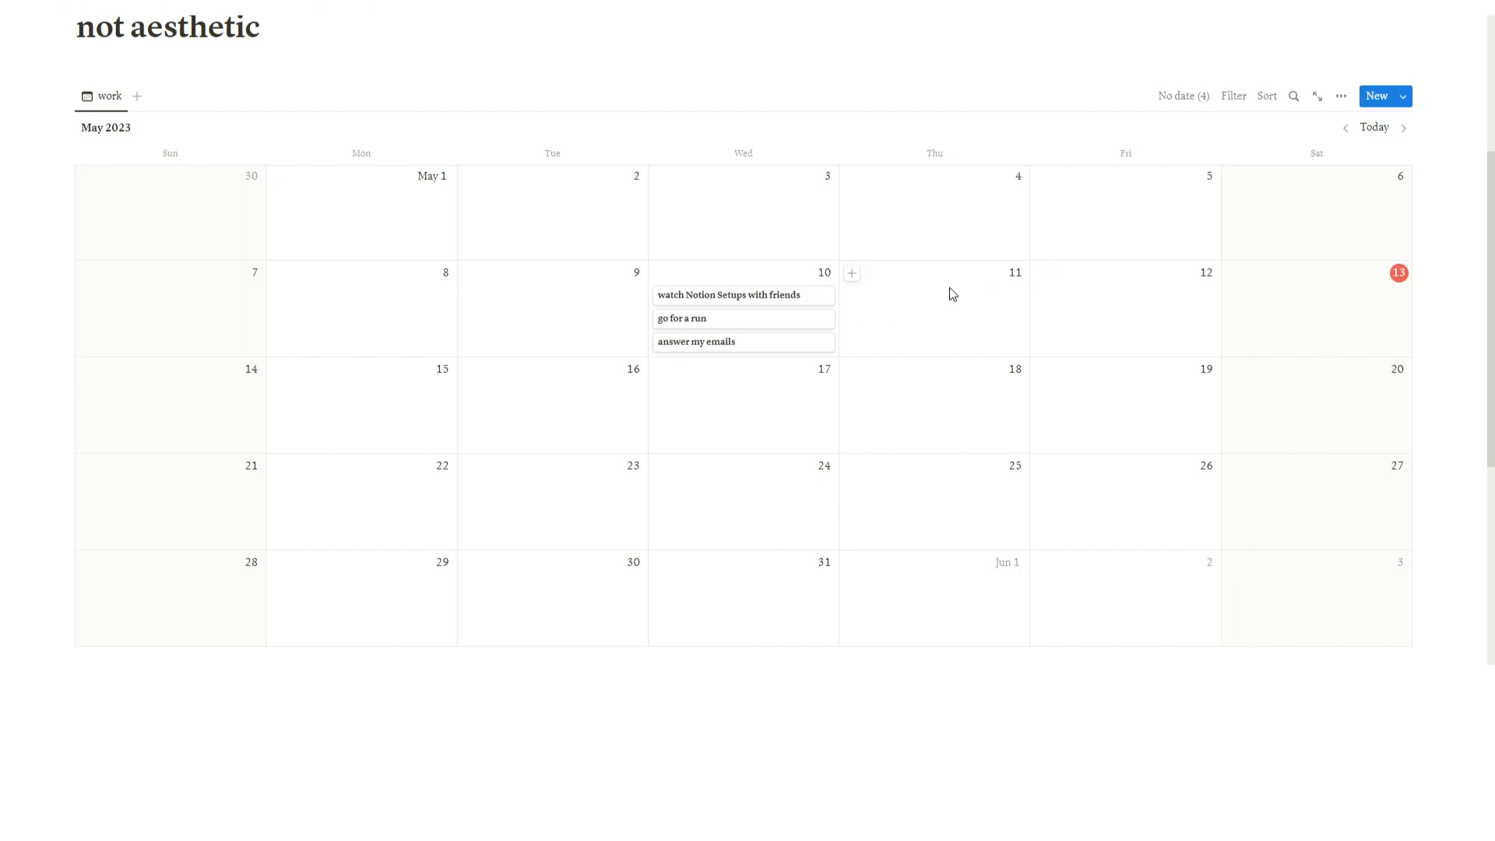
left_click(741, 294)
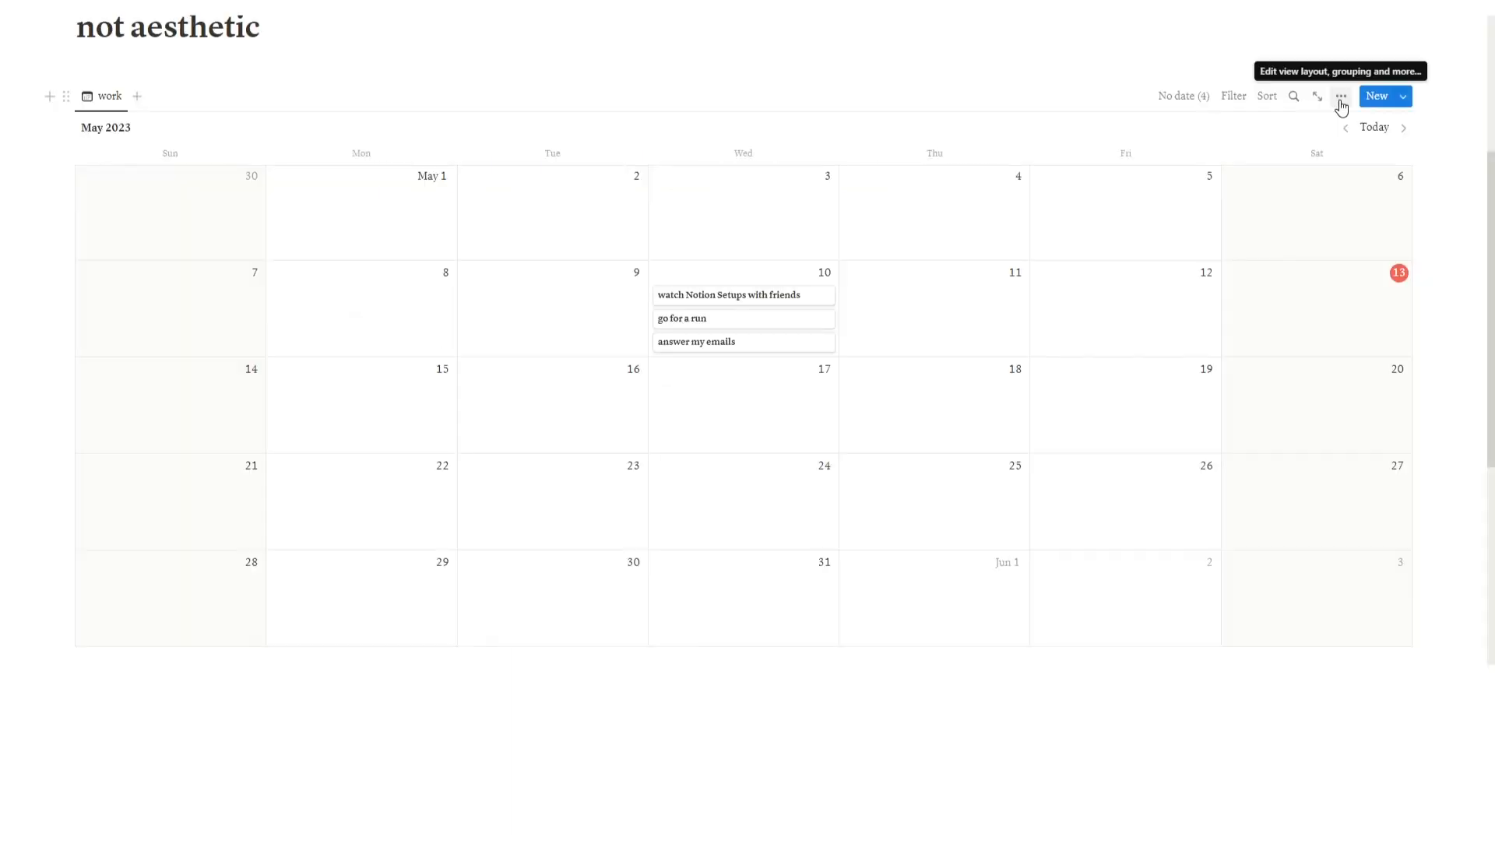
left_click(1453, 134)
left_click(1401, 328)
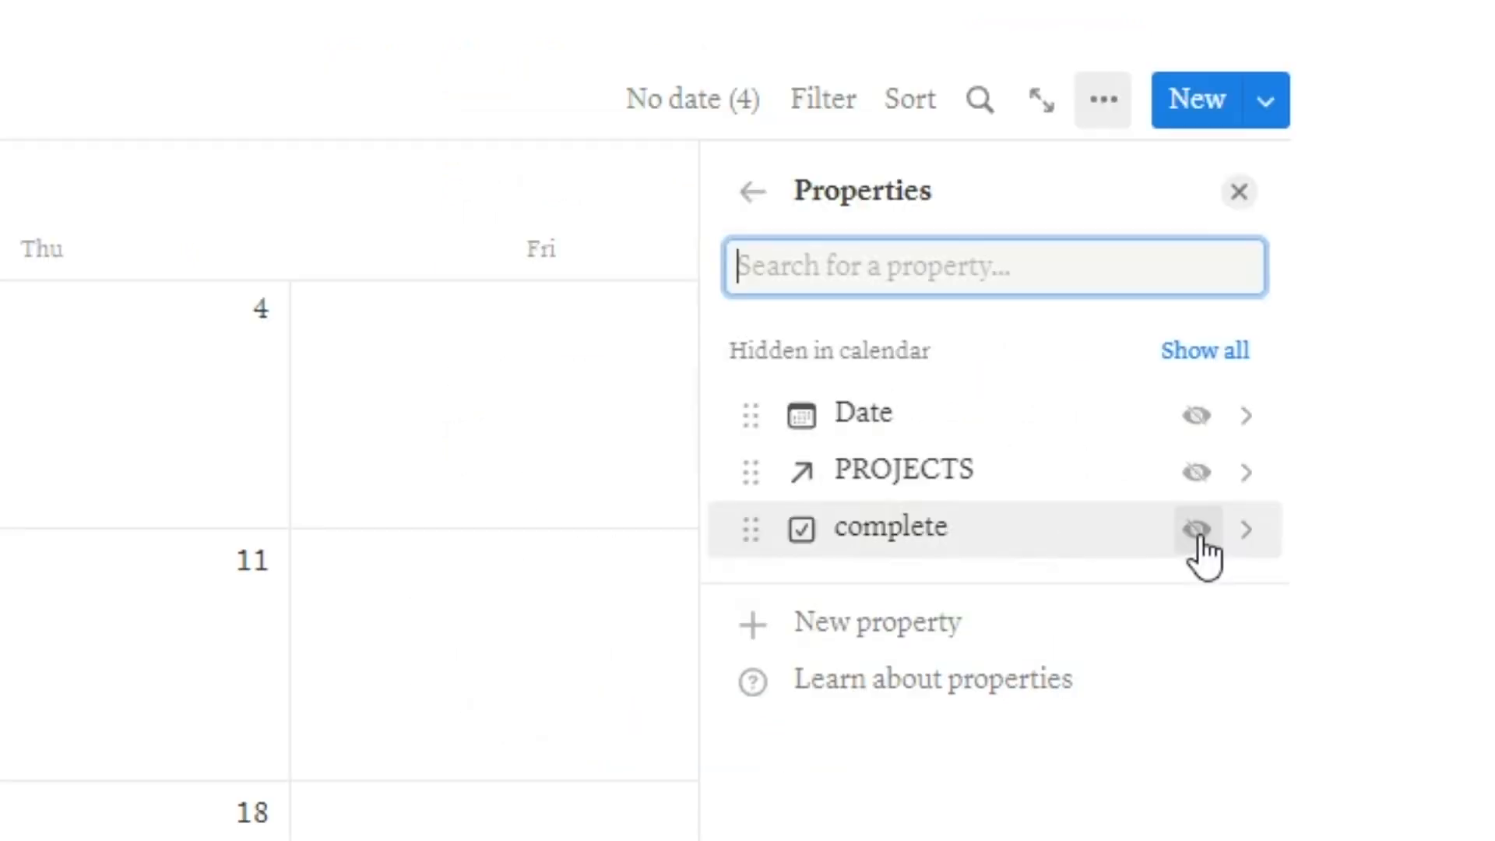
left_click(1197, 530)
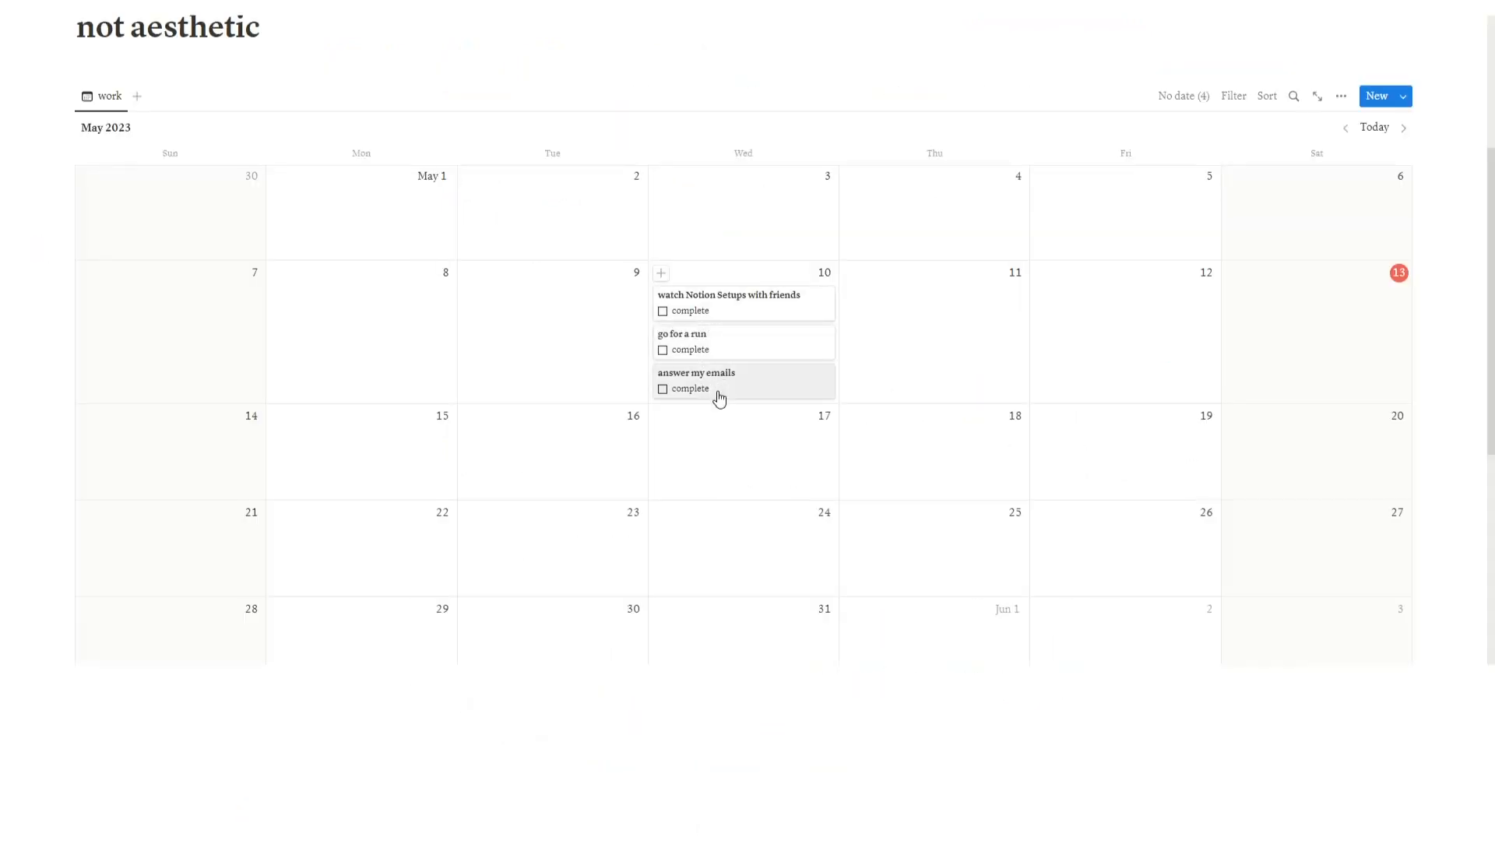
left_click(663, 312)
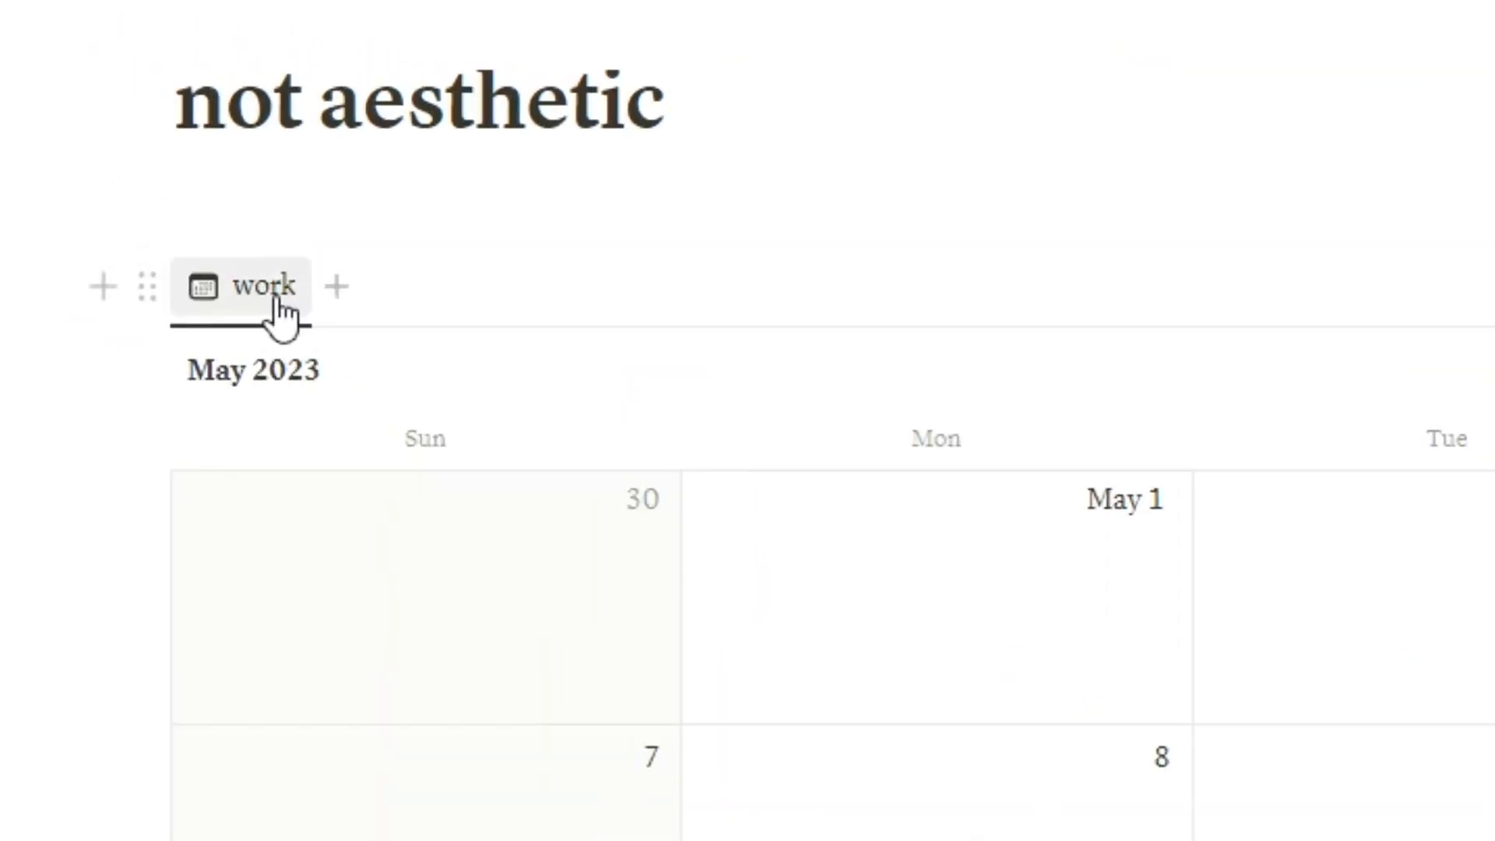
Step: Duplicate the work calendar view and name the copy all work
left_click(274, 305)
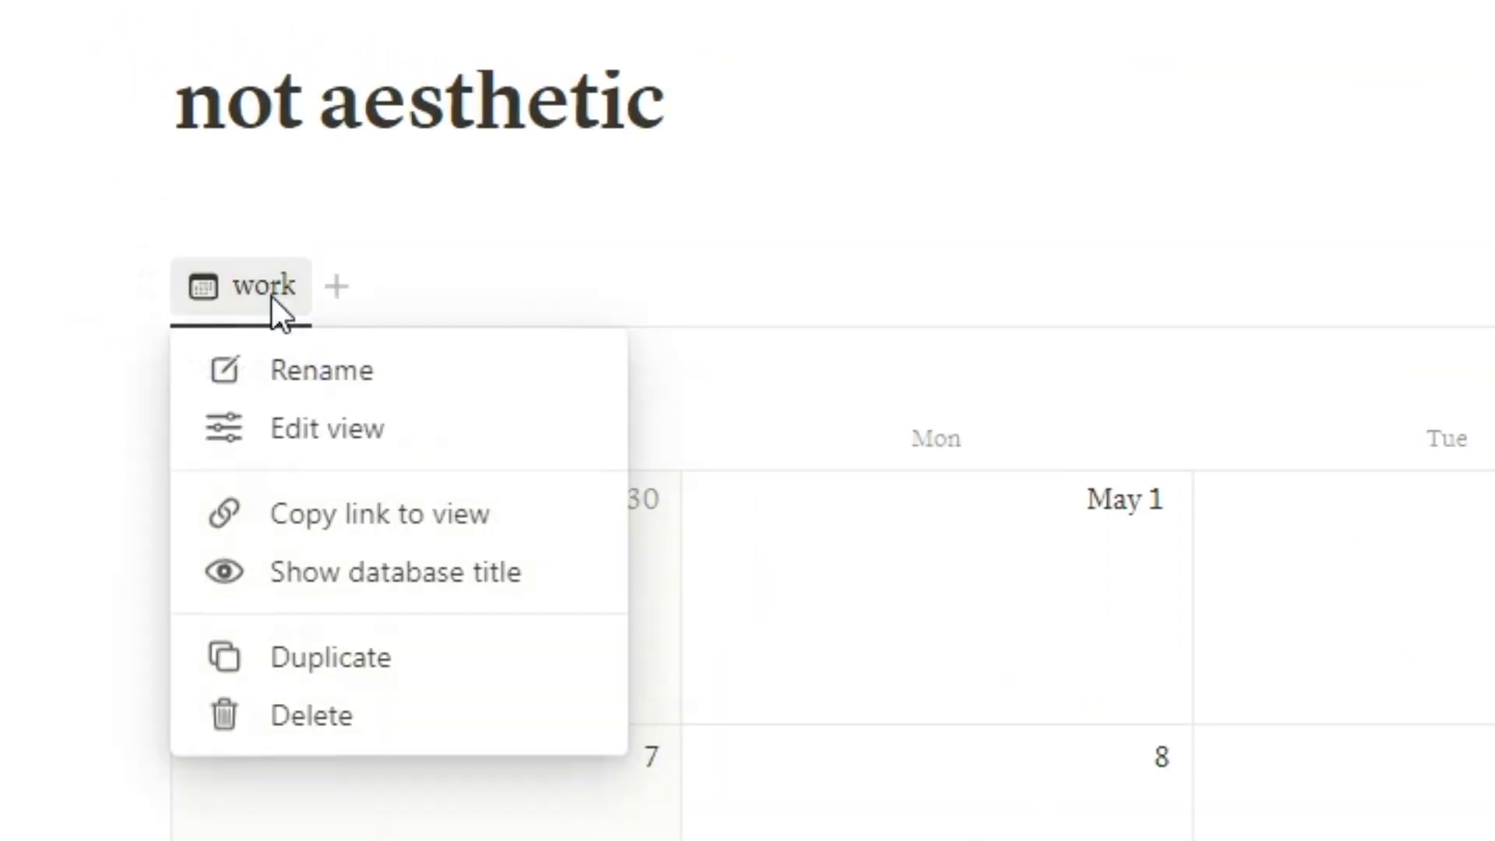
left_click(334, 647)
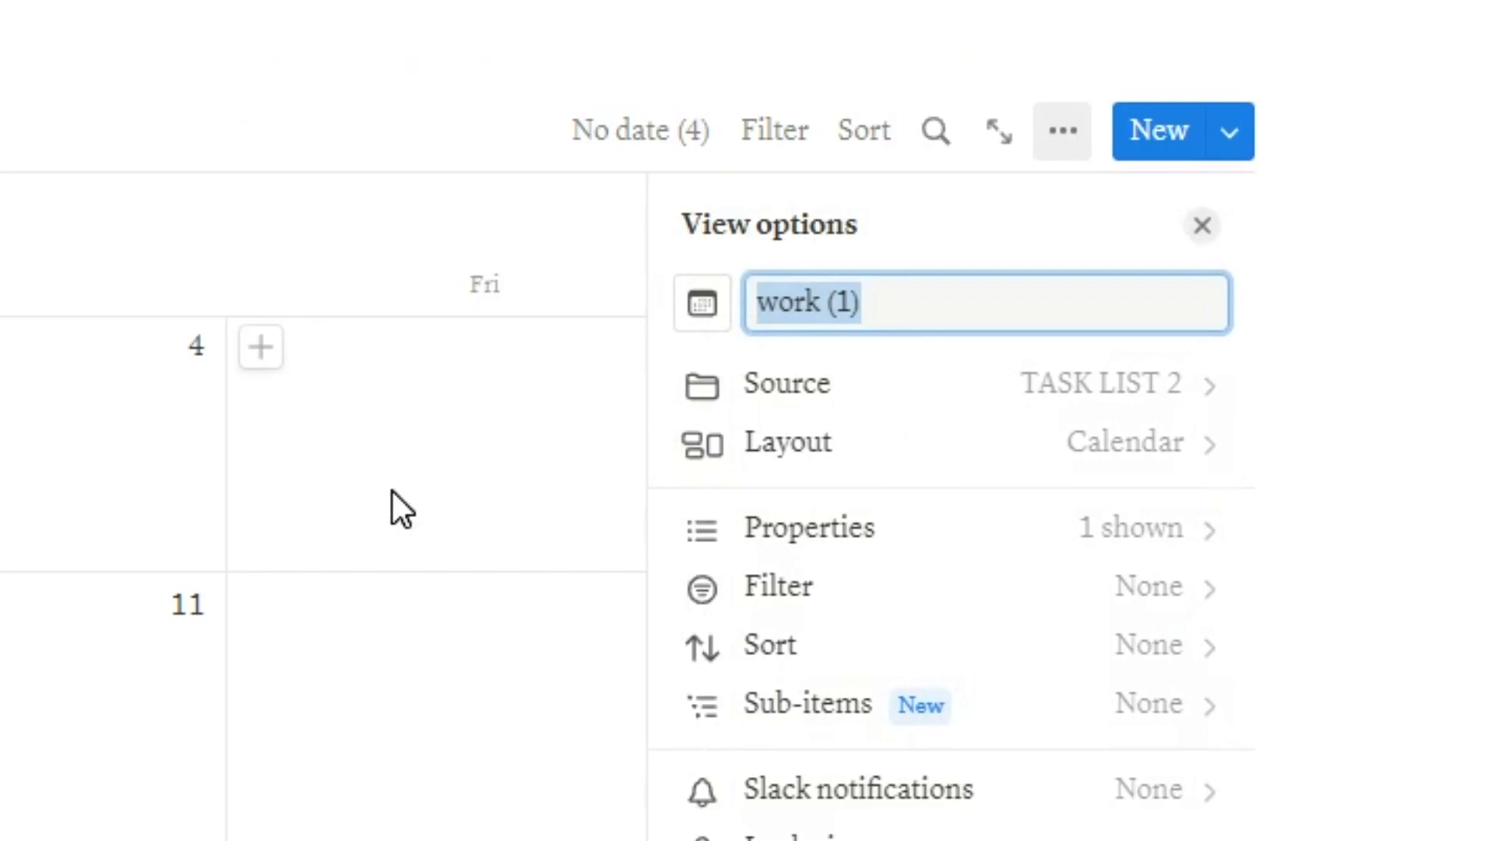
type("all wo")
type("rk")
left_click(267, 520)
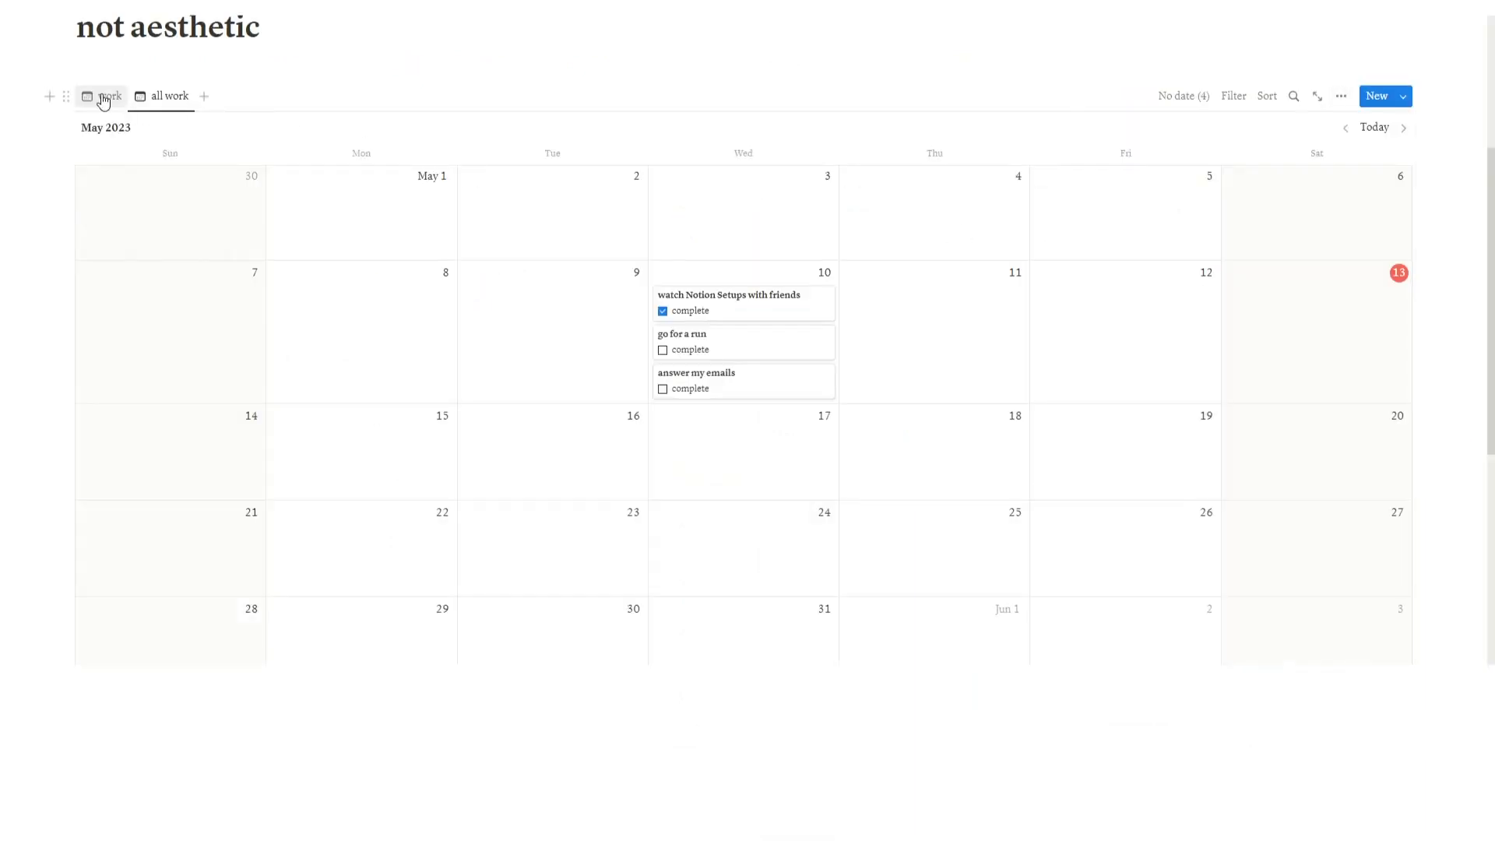
Step: Rename the original work calendar view uncomplete and switch to the all work view
left_click(102, 105)
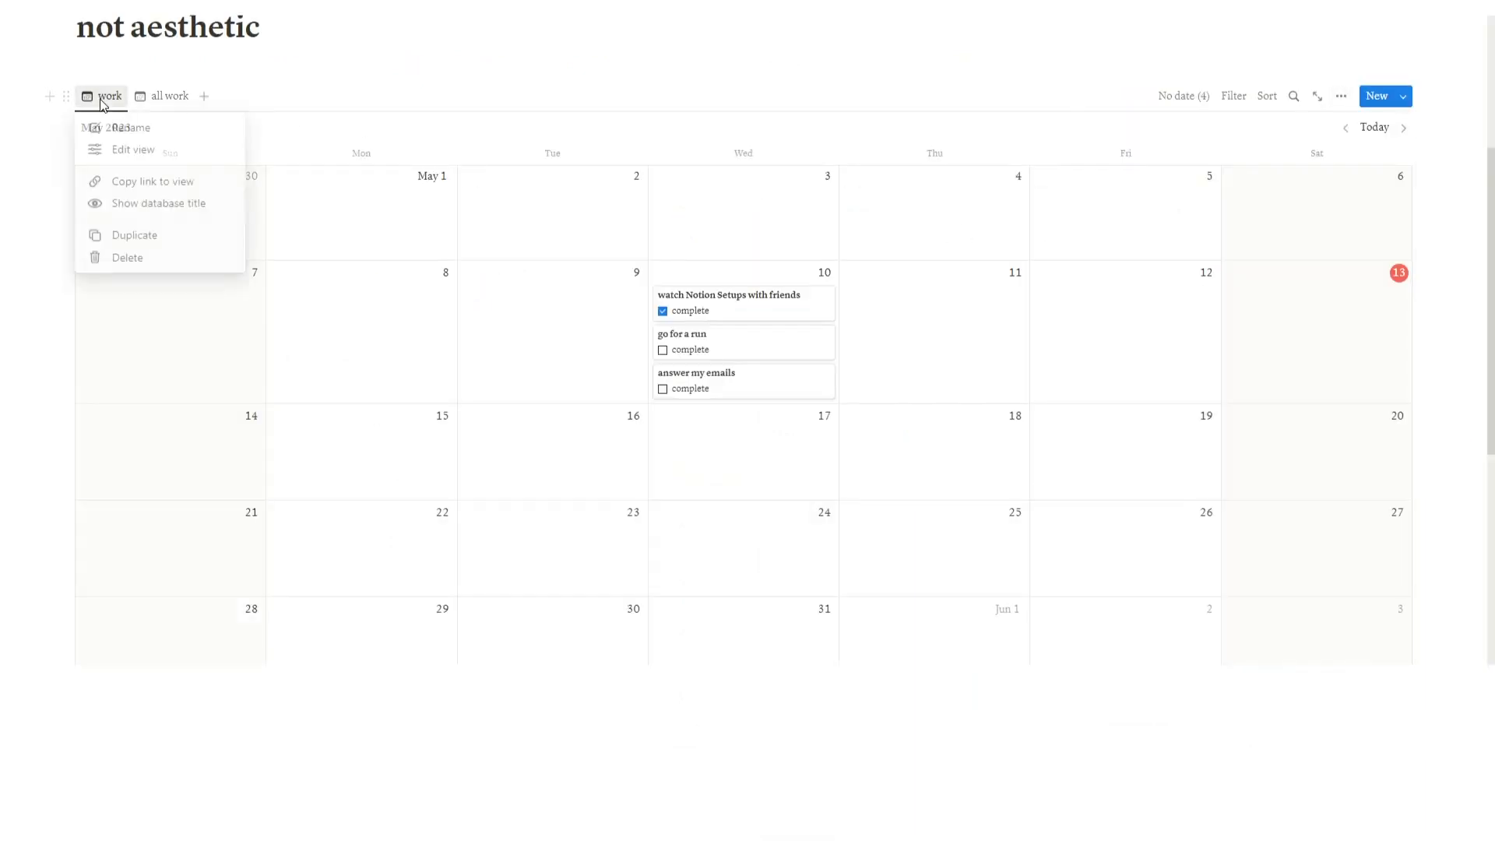
left_click(128, 126)
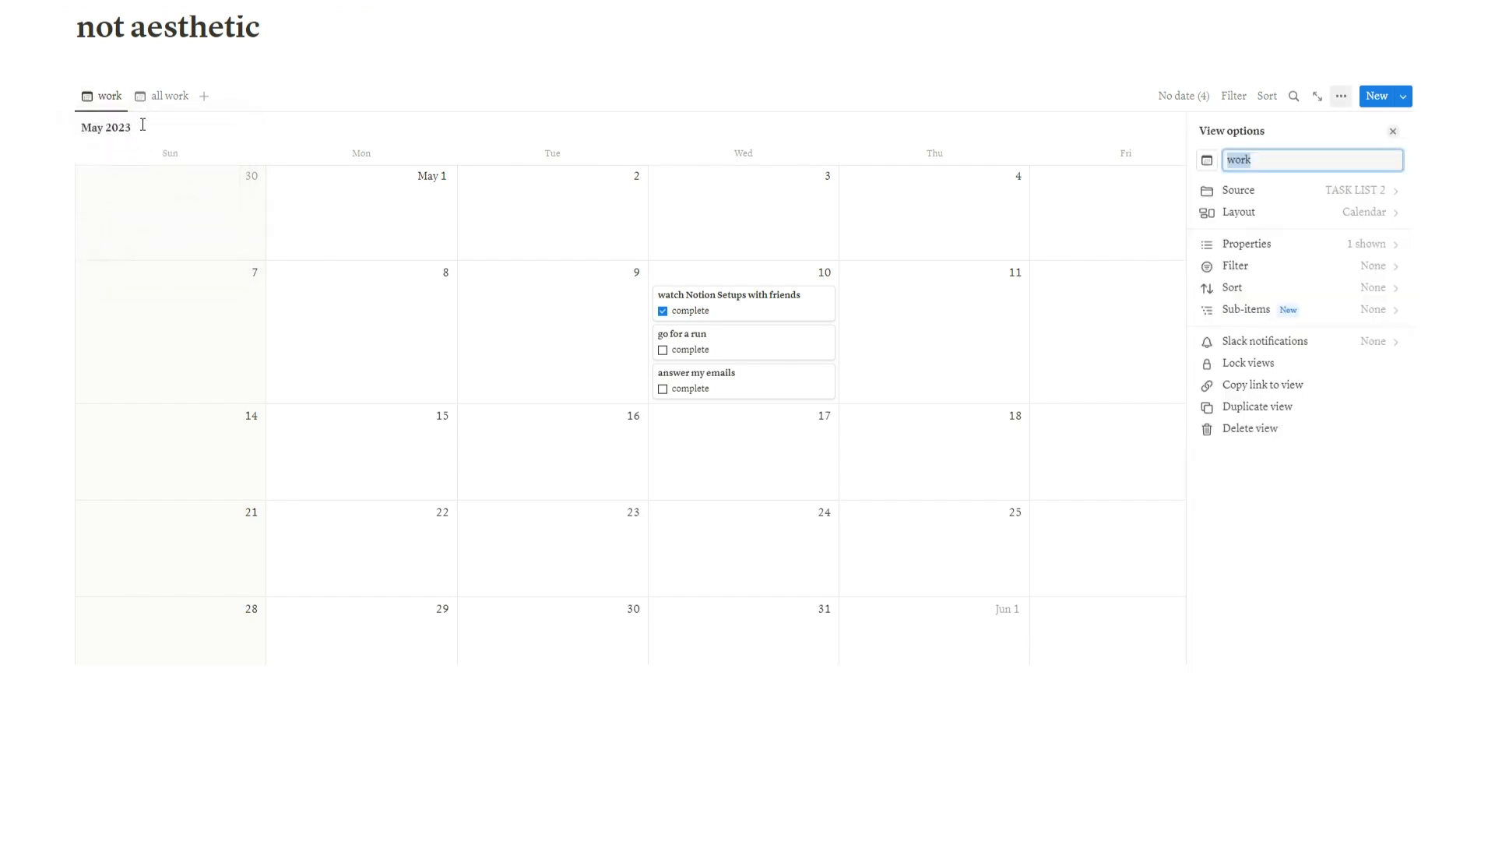
type("uncomplete")
left_click(198, 96)
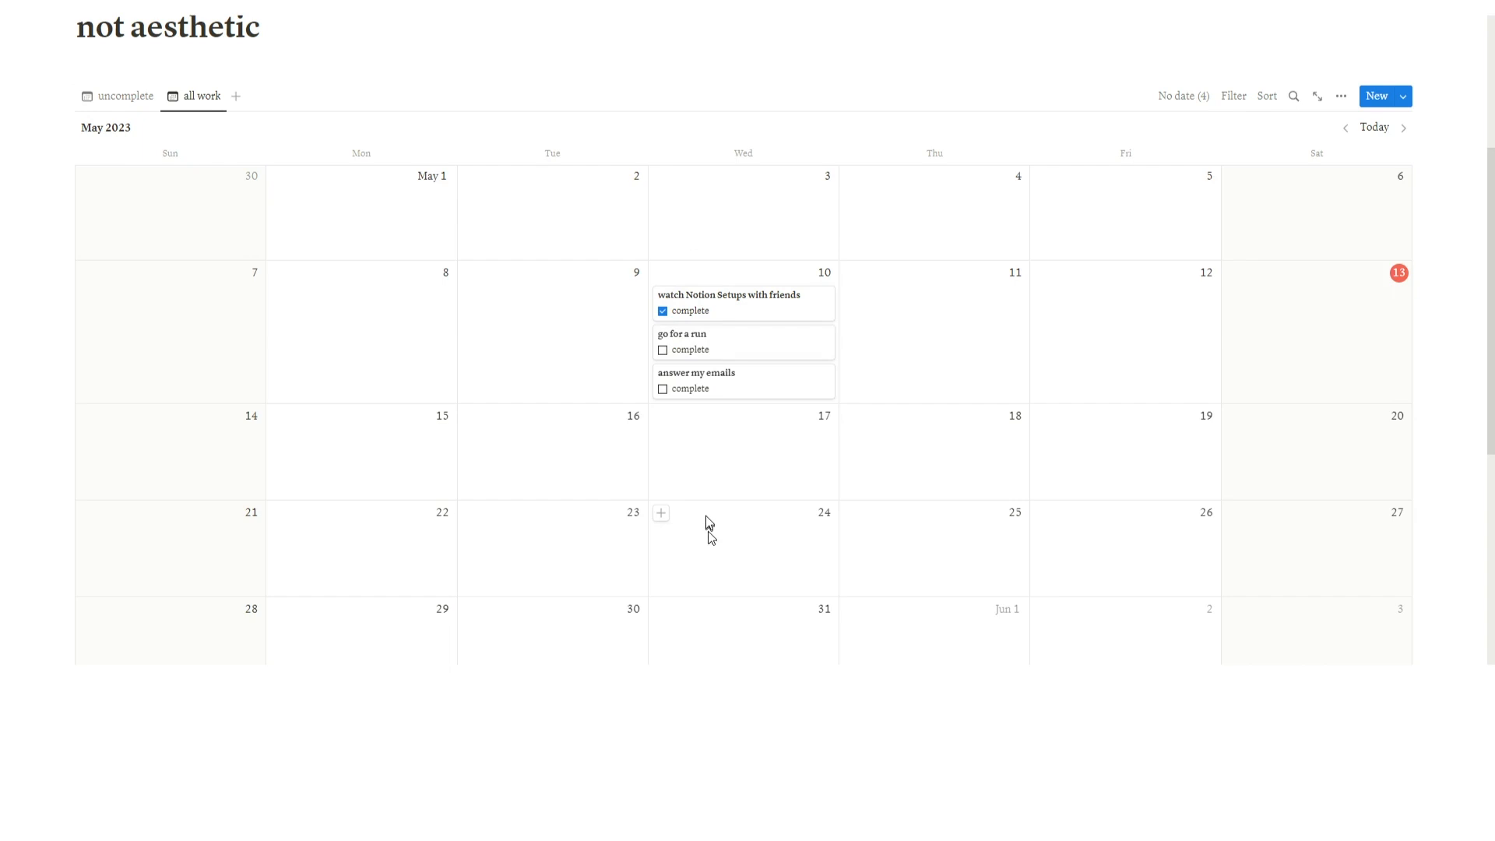
Step: Add an advanced filter to the uncomplete calendar view that keeps only tasks whose complete box is unchecked
left_click(129, 109)
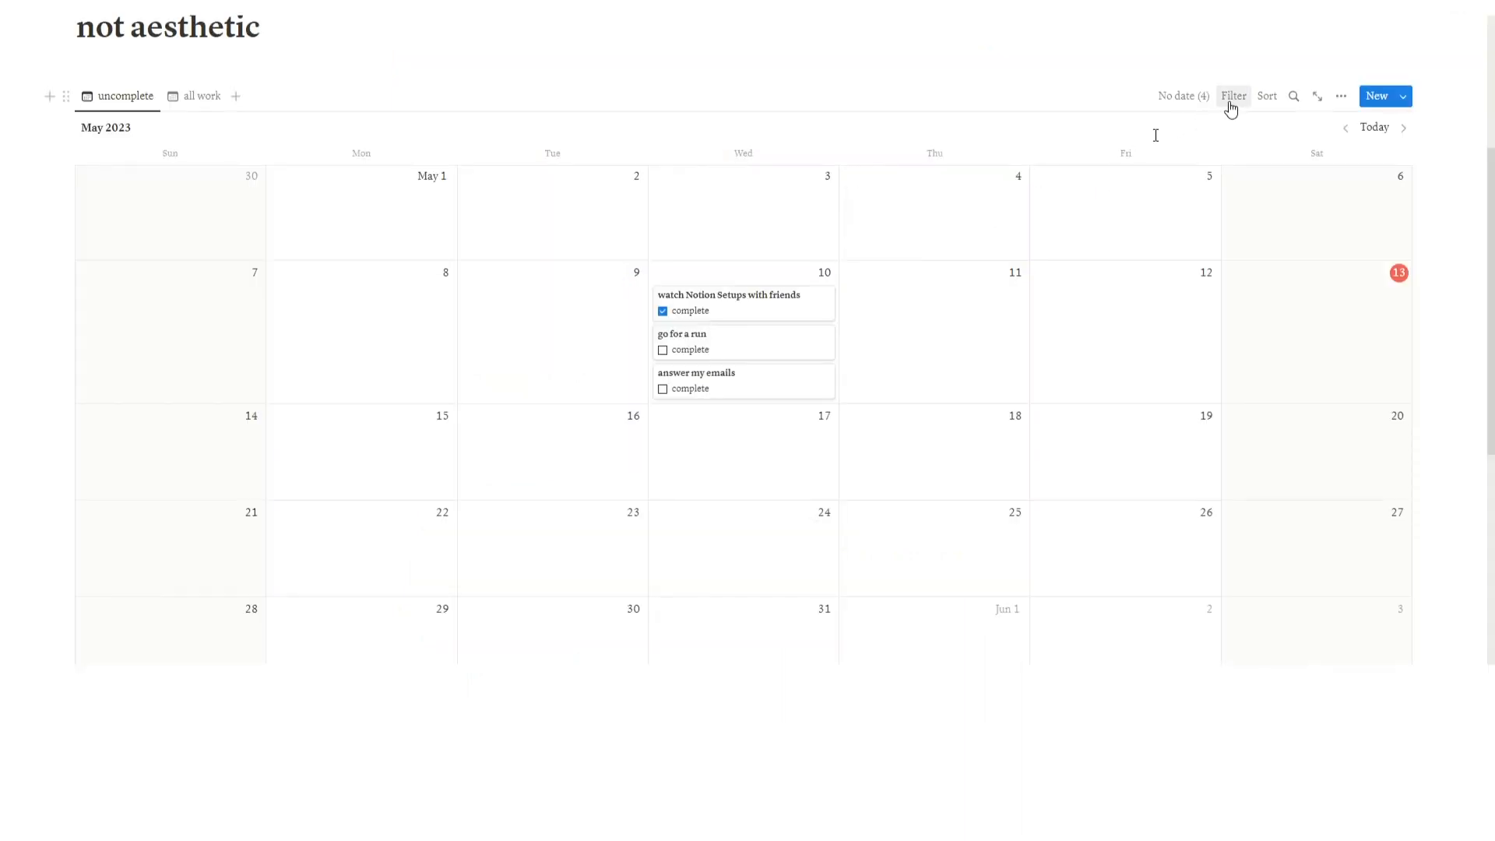
left_click(1231, 97)
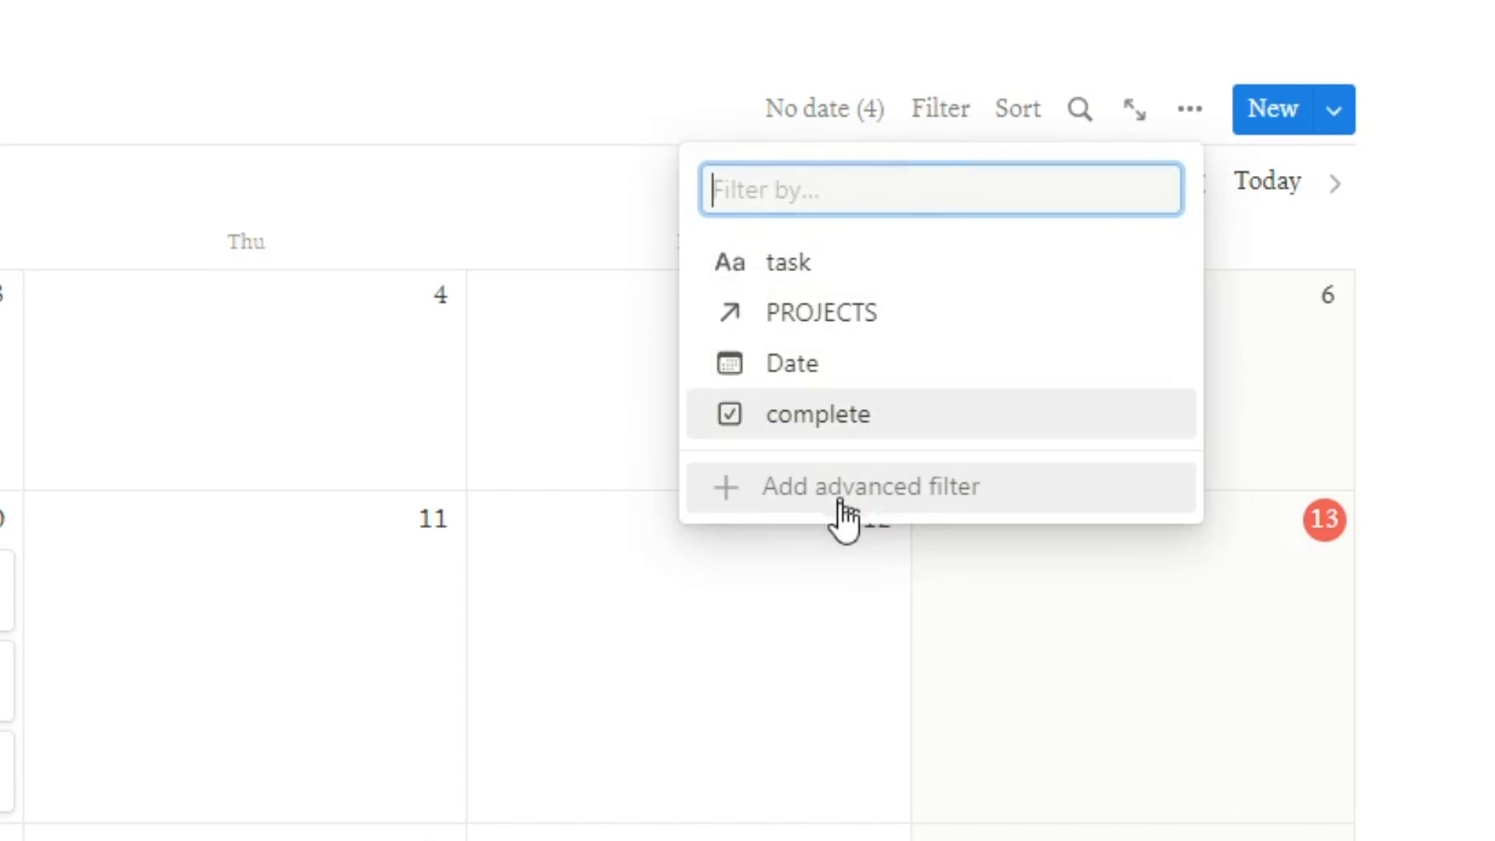
left_click(840, 502)
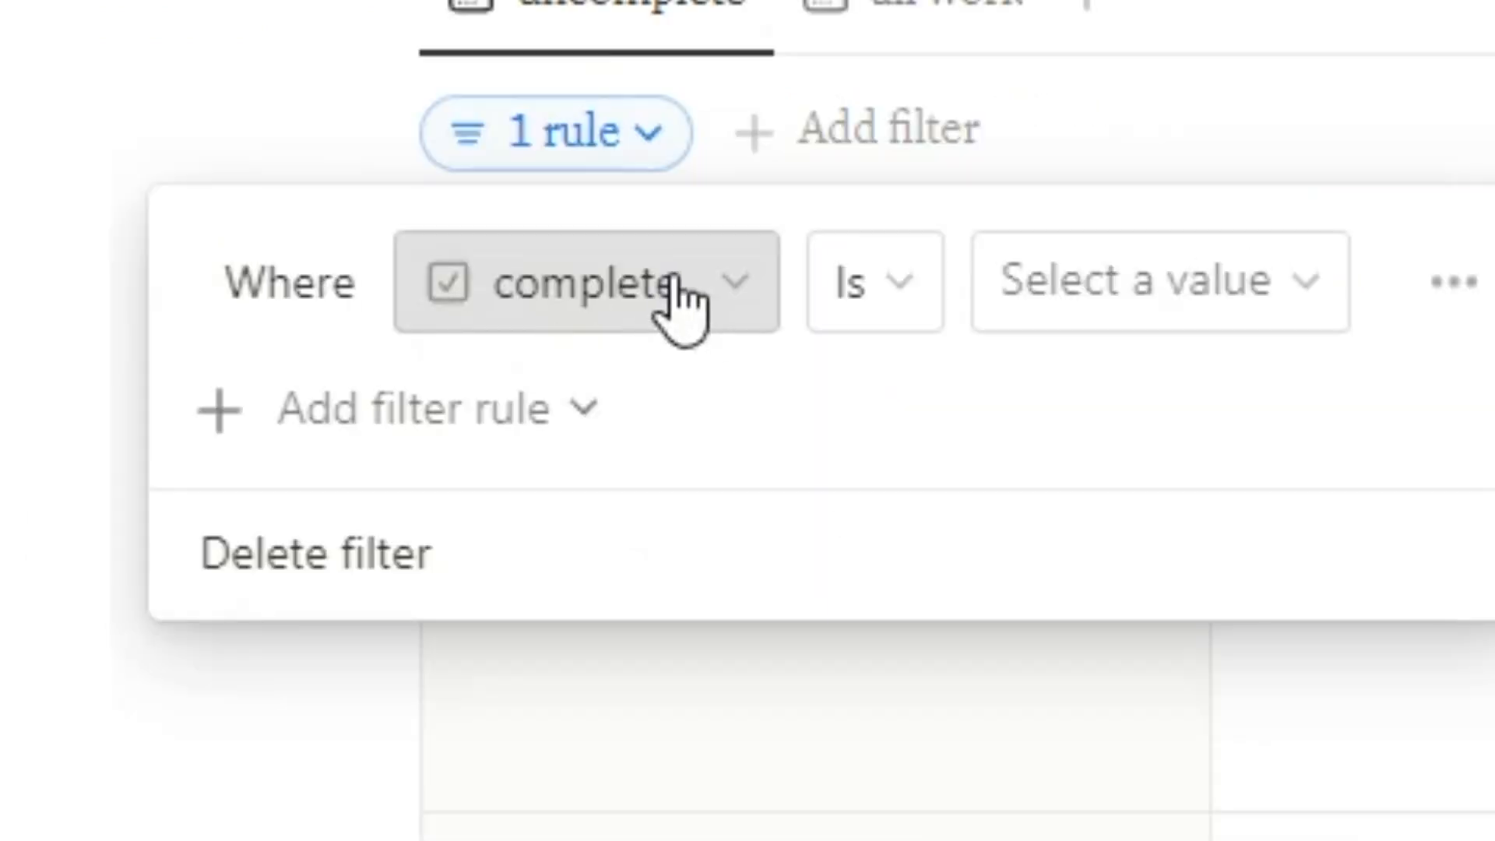
left_click(1012, 304)
left_click(995, 432)
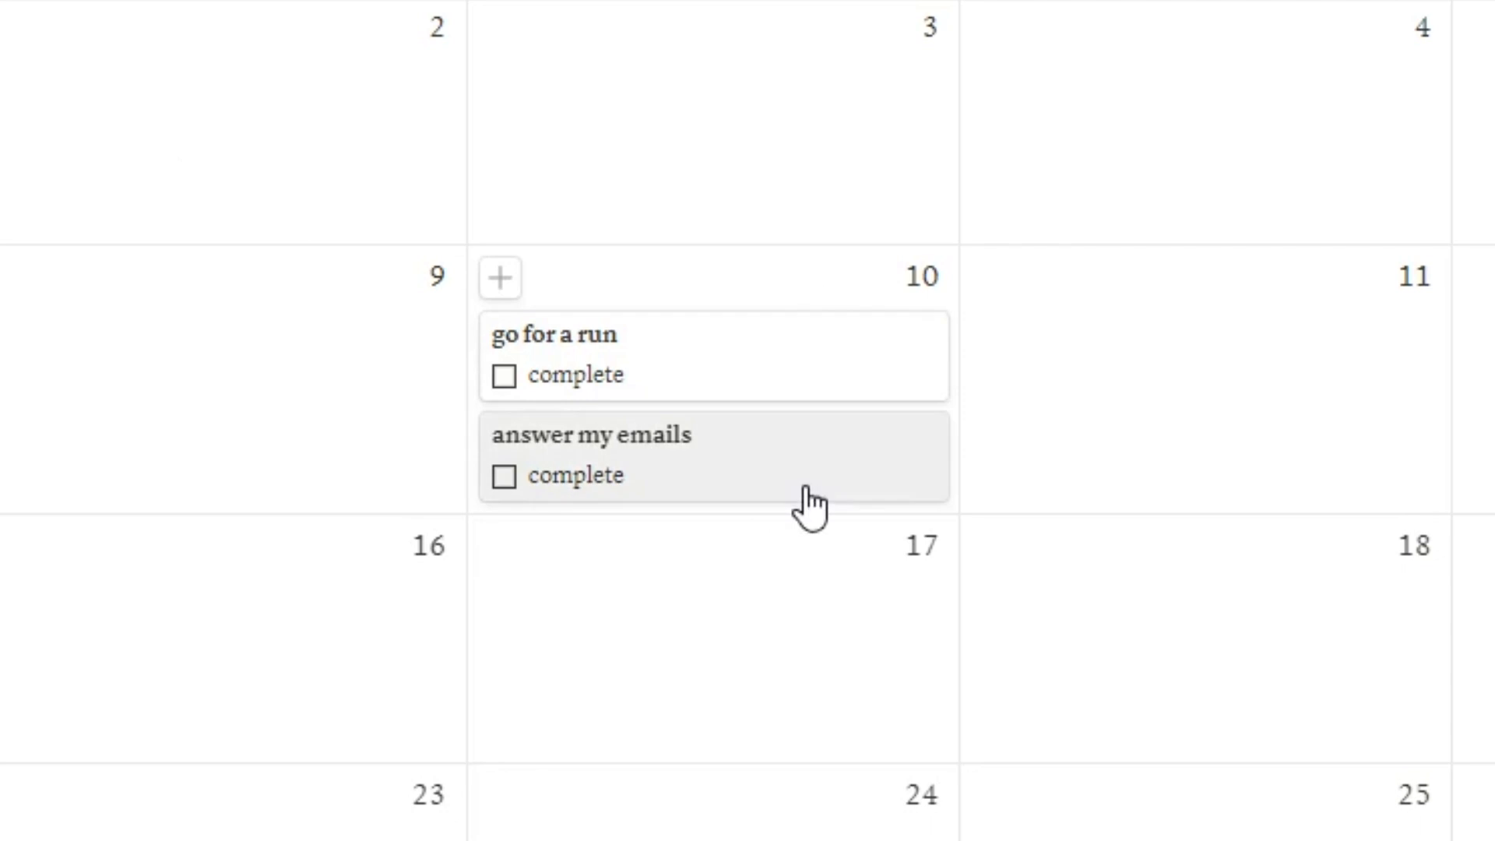
Step: Mark the go for a run task as complete and switch to the all work view
left_click(504, 377)
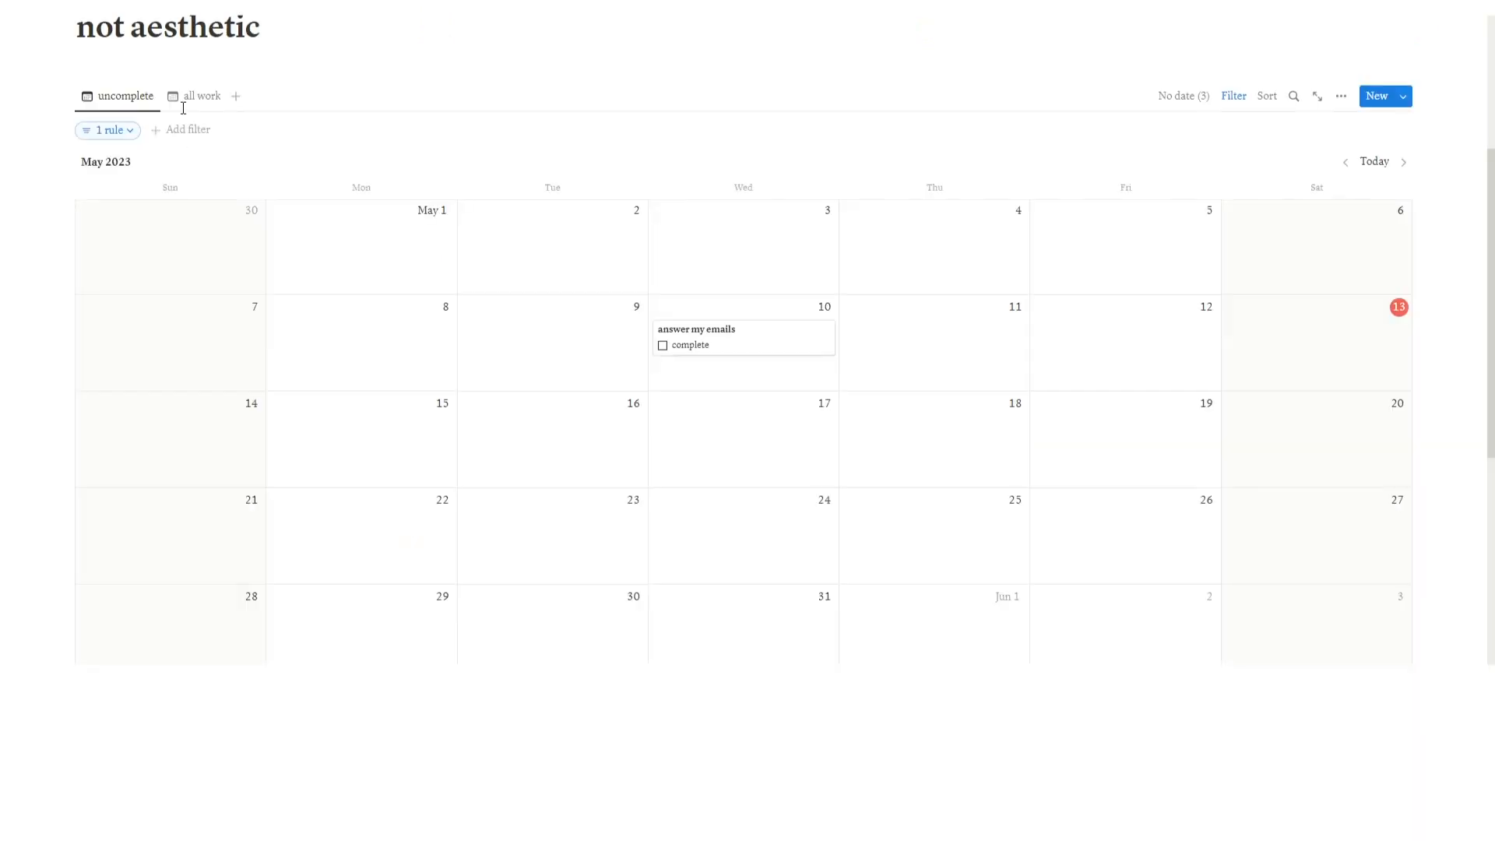
left_click(190, 97)
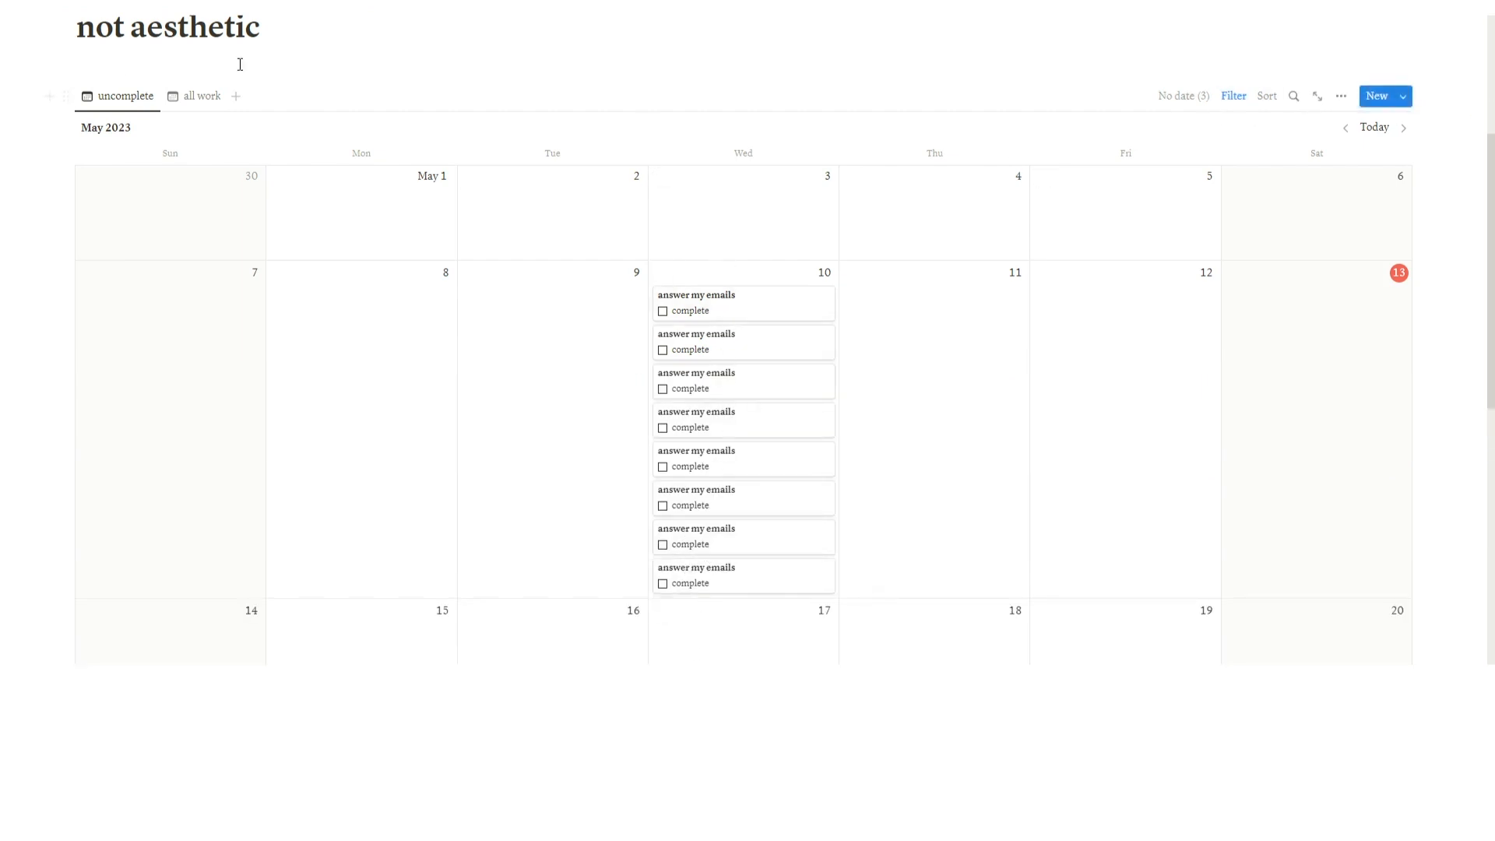
left_click(195, 96)
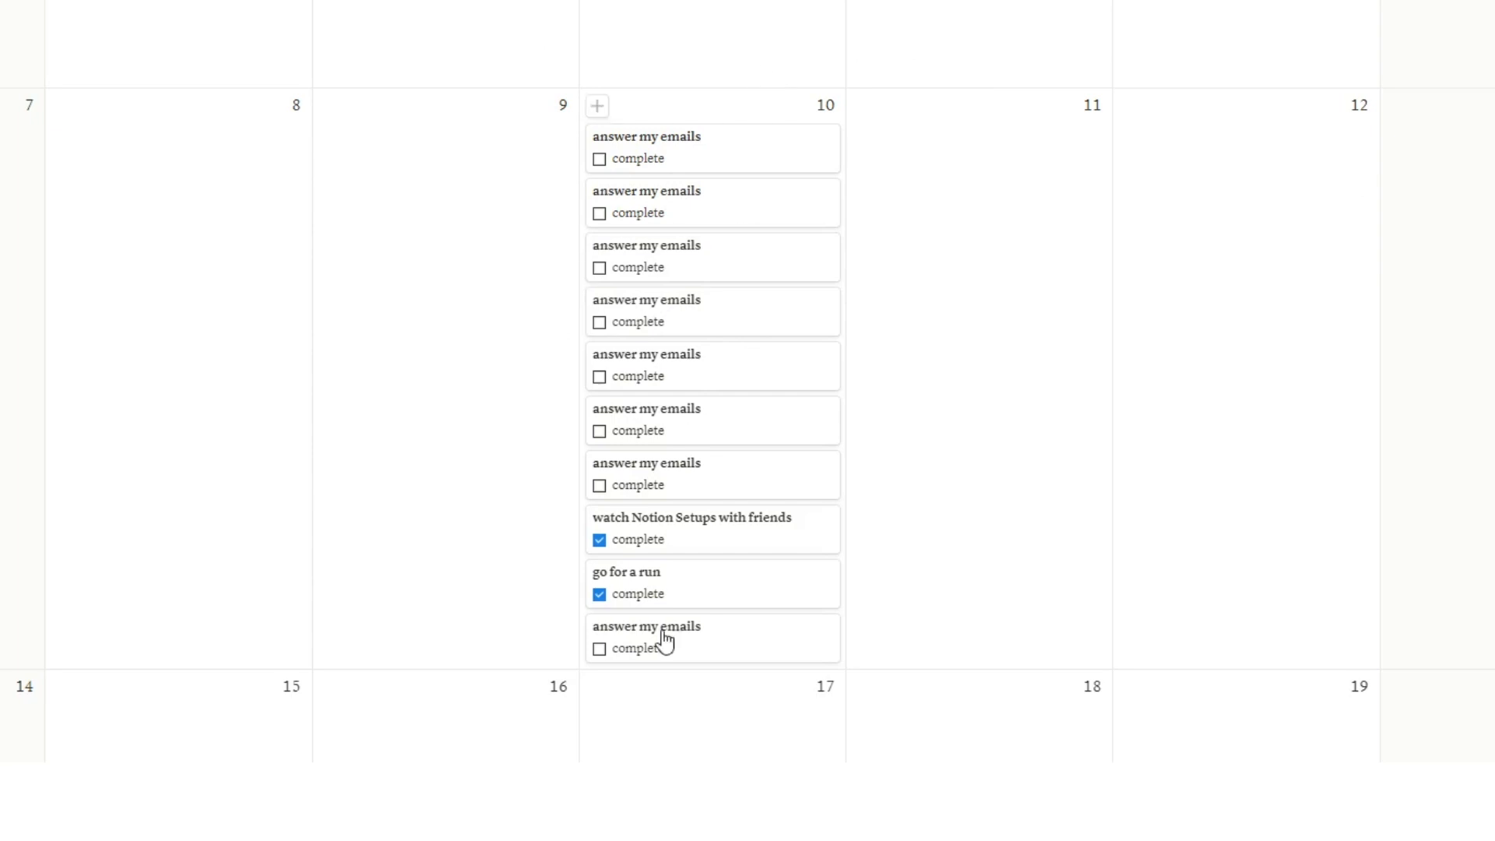
Step: Mark the first, second and fourth answer my emails tasks on May 10 as complete
left_click(599, 214)
left_click(600, 159)
left_click(600, 323)
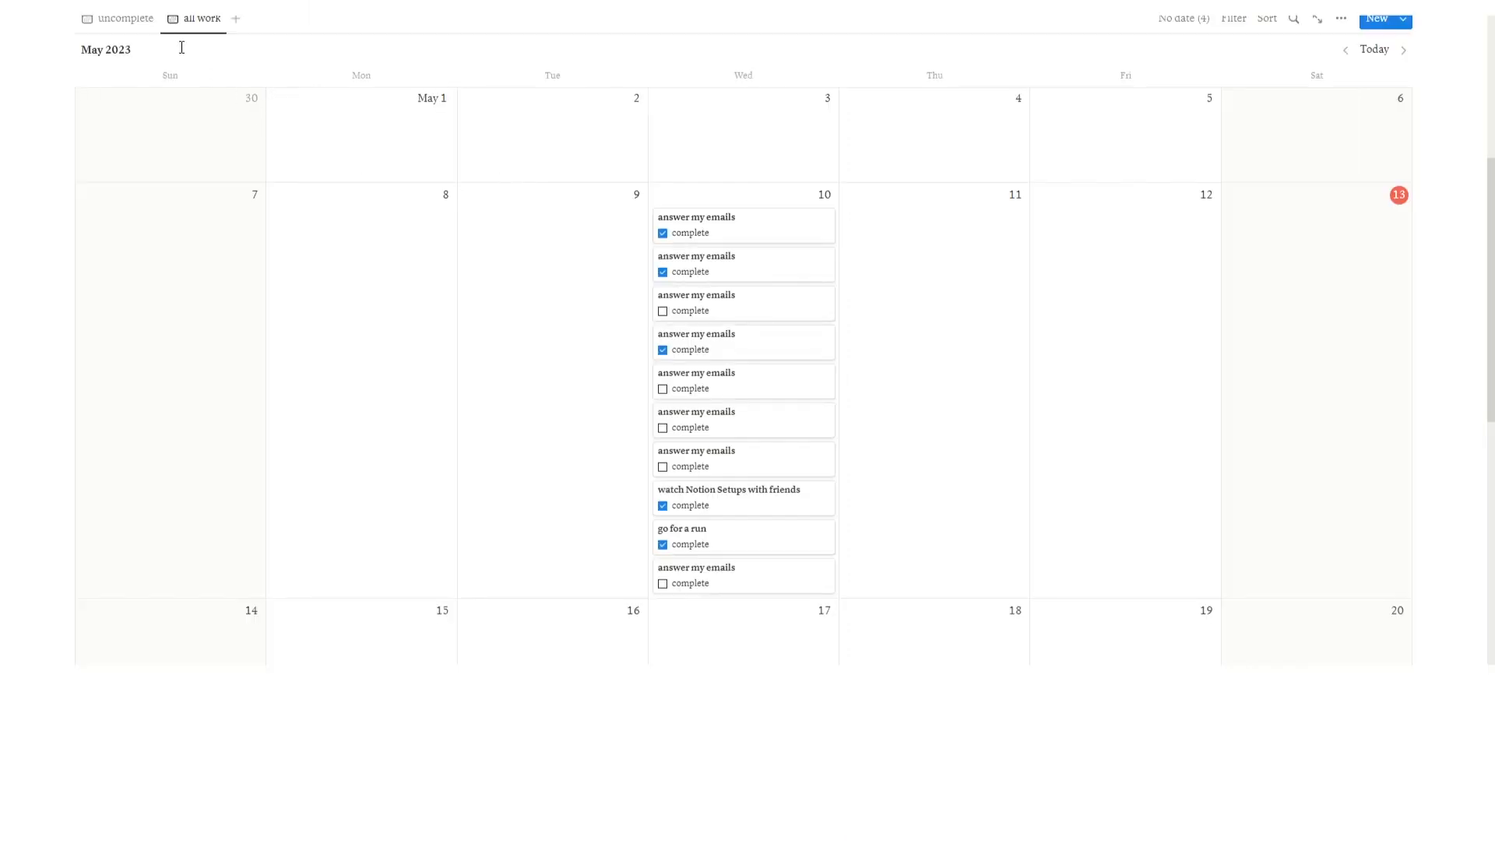
Step: Delete all May 10 tasks above the last answer my emails card in the all work calendar
left_click(119, 23)
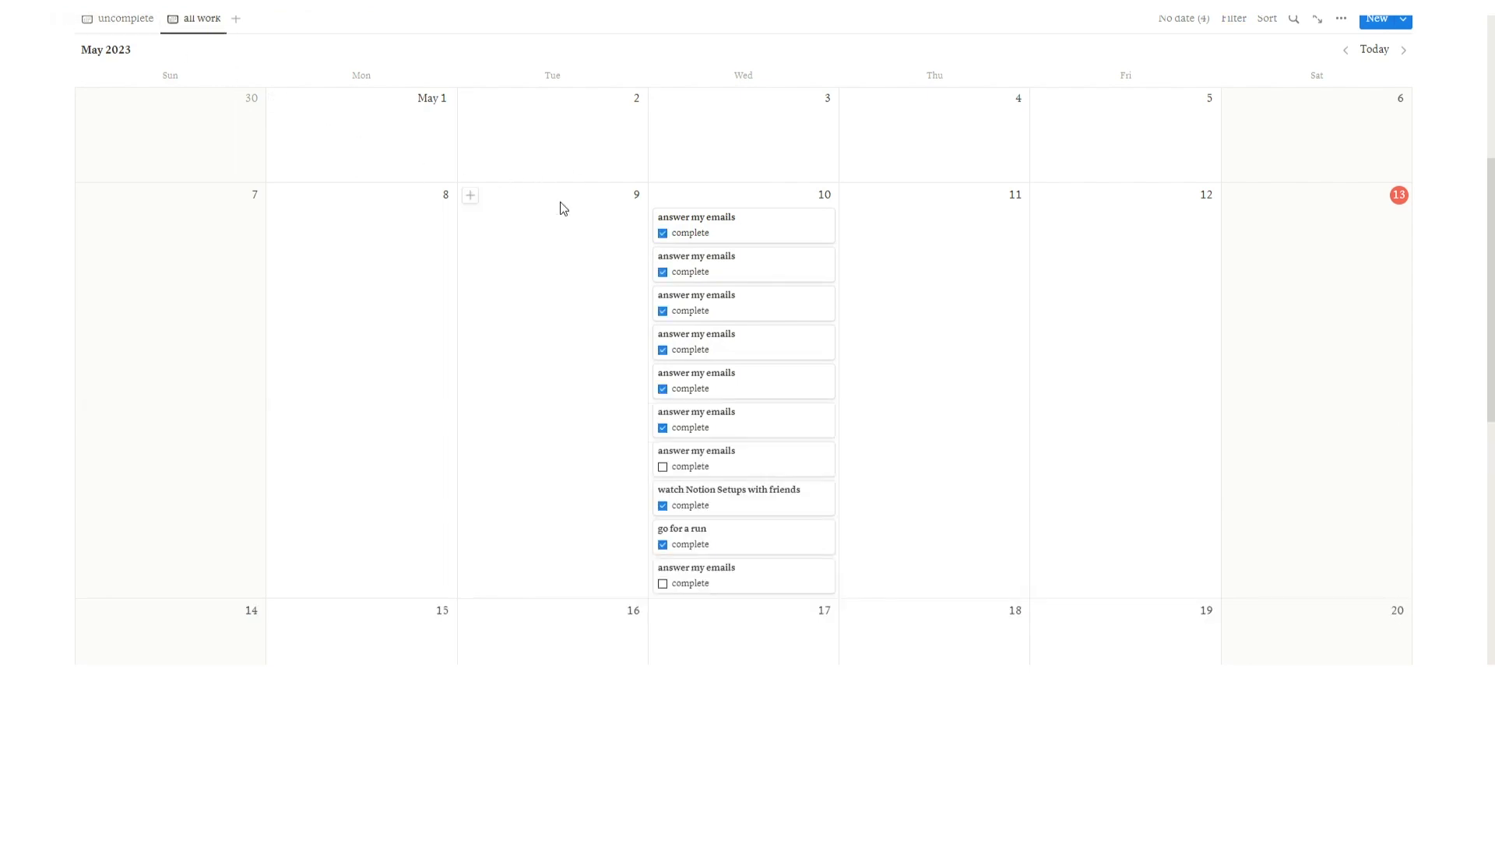
left_click_drag(557, 204, 724, 540)
key("Delete")
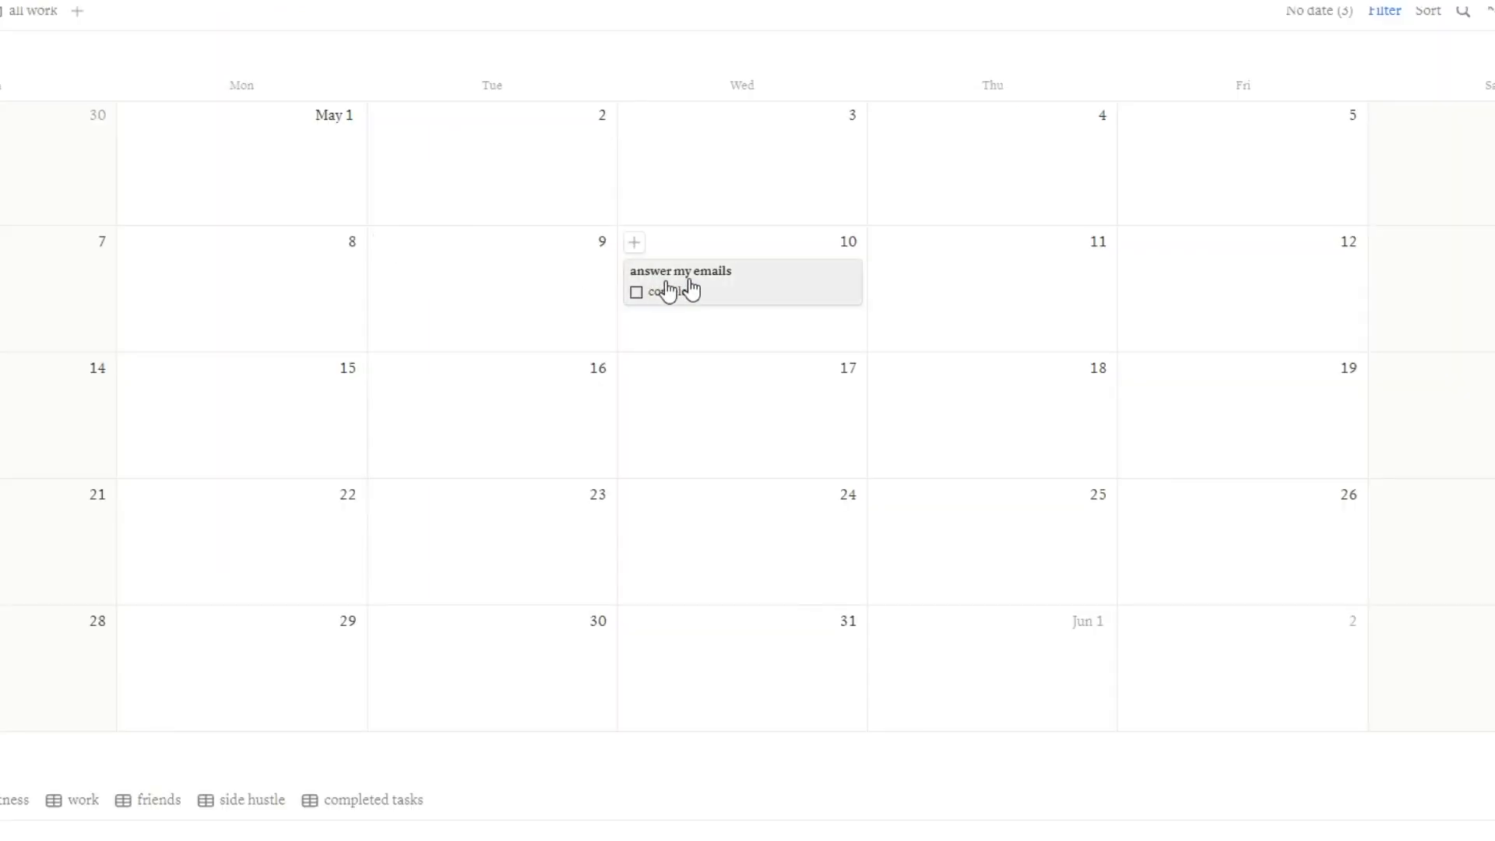
Step: Give the answer my emails task an envelope emoji icon and move its card to May 13 in the calendar
left_click(690, 291)
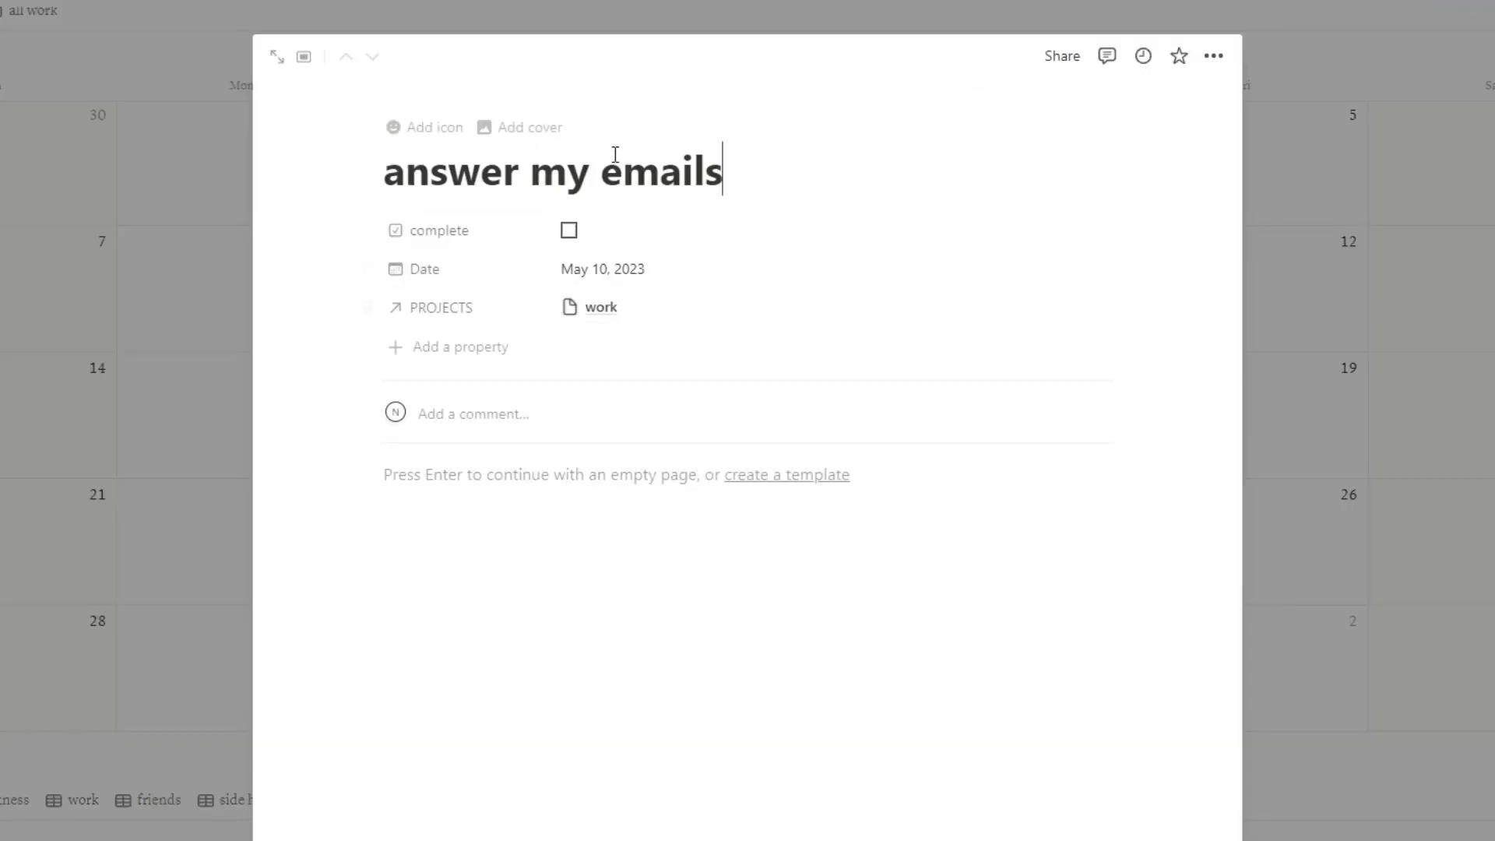
left_click(425, 127)
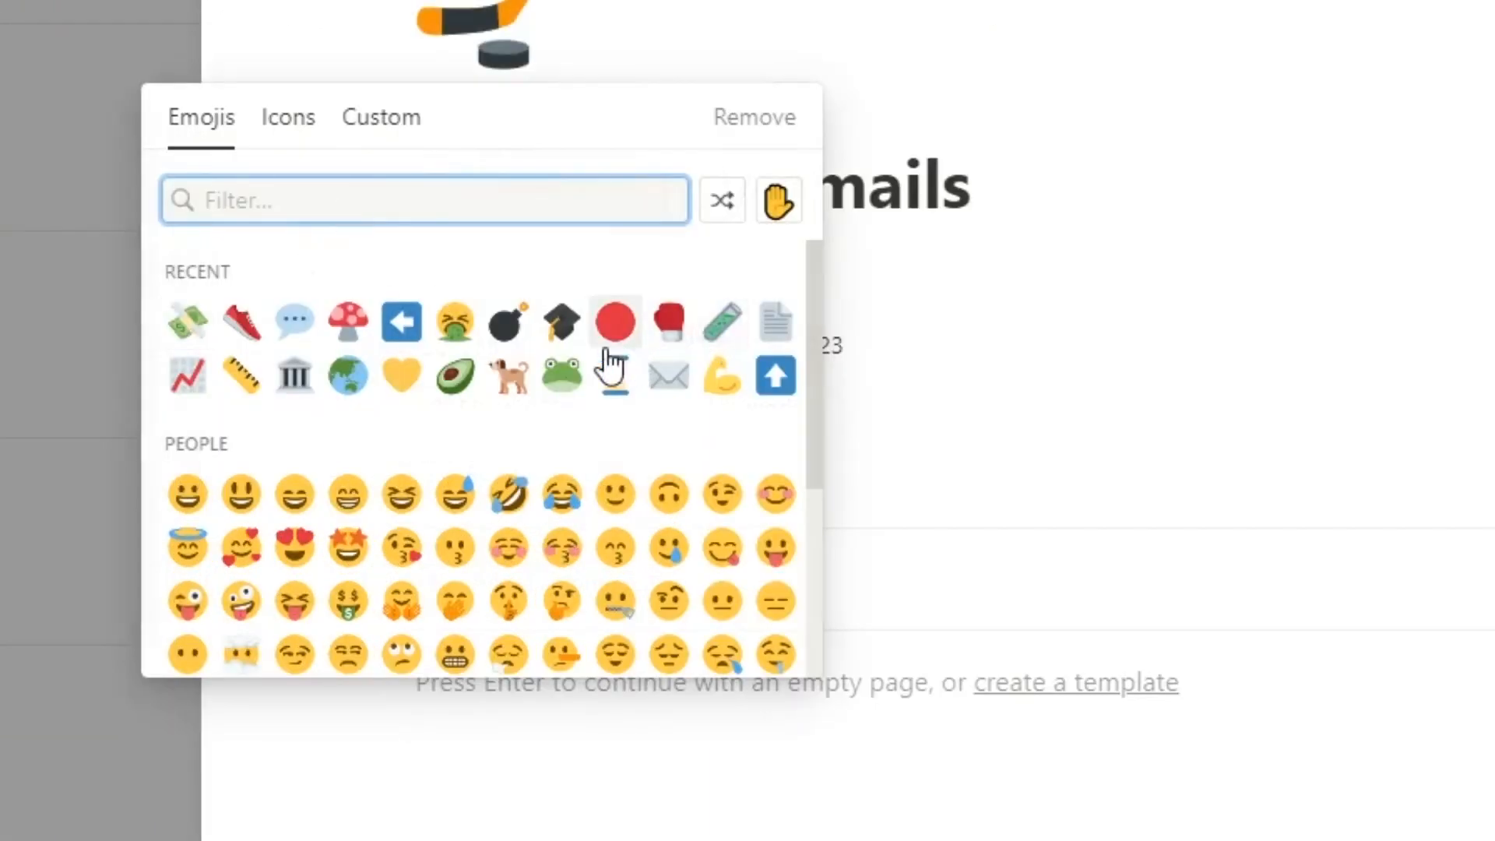
left_click(668, 375)
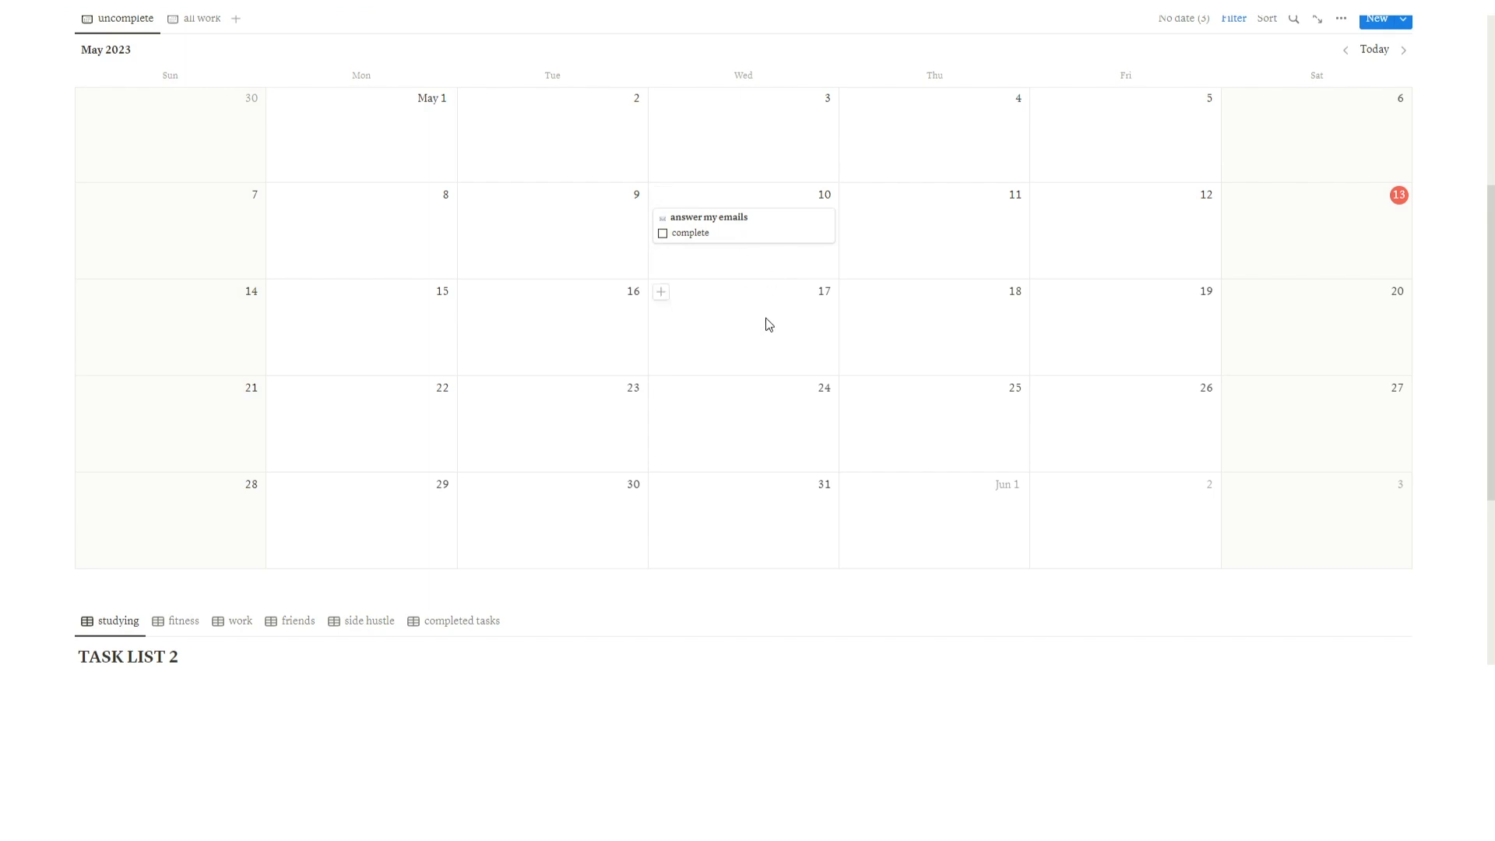
scroll(767, 319, "up", 2)
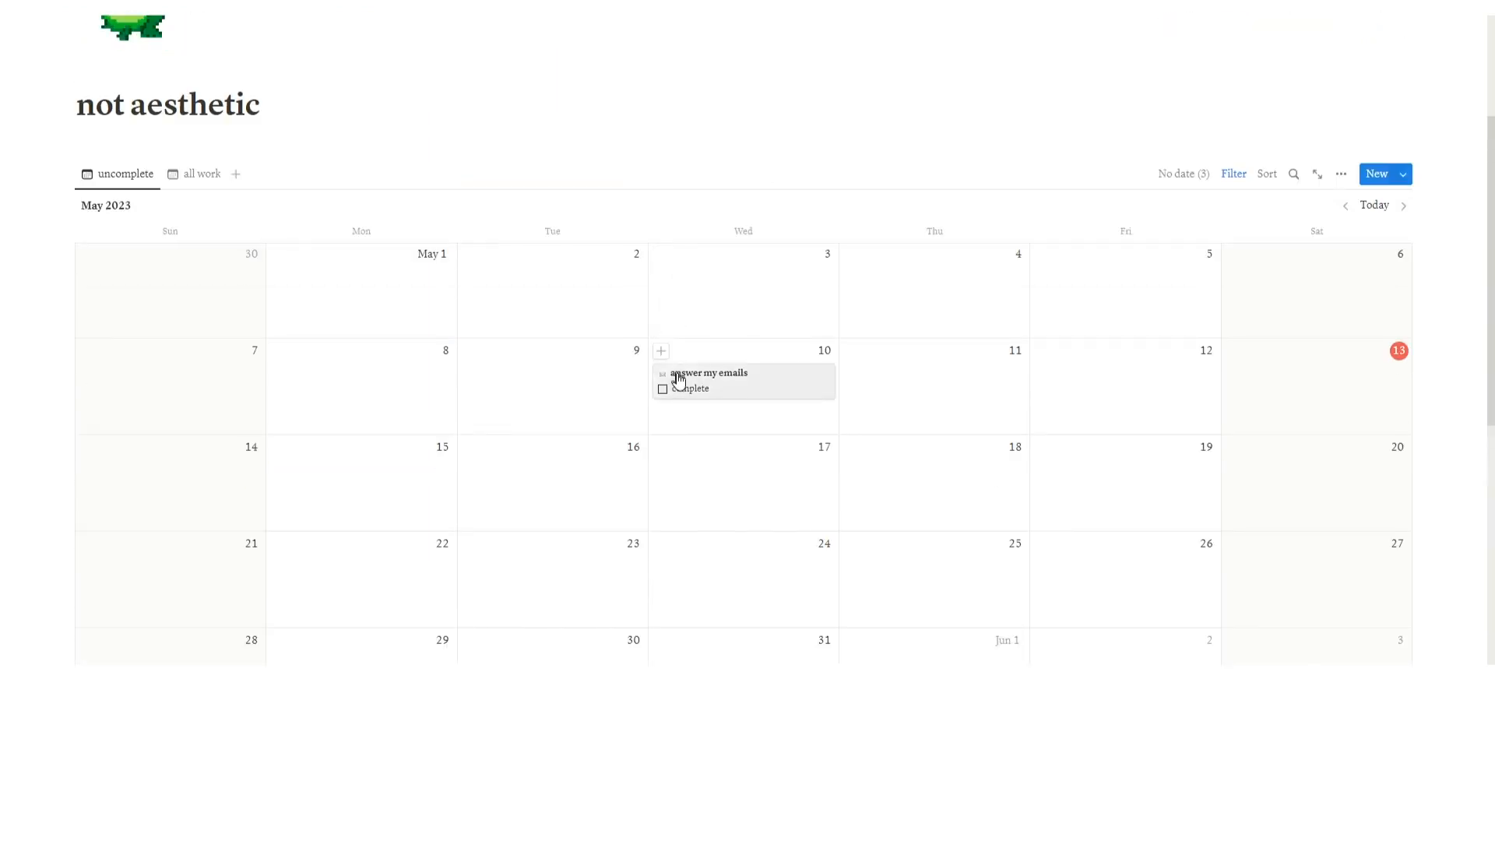
left_click_drag(721, 374, 1276, 431)
Step: Place the walk dog task from the task list on May 13 in the calendar and mark it as complete
scroll(54, 509, "down", 5)
left_click_drag(63, 510, 1269, 447)
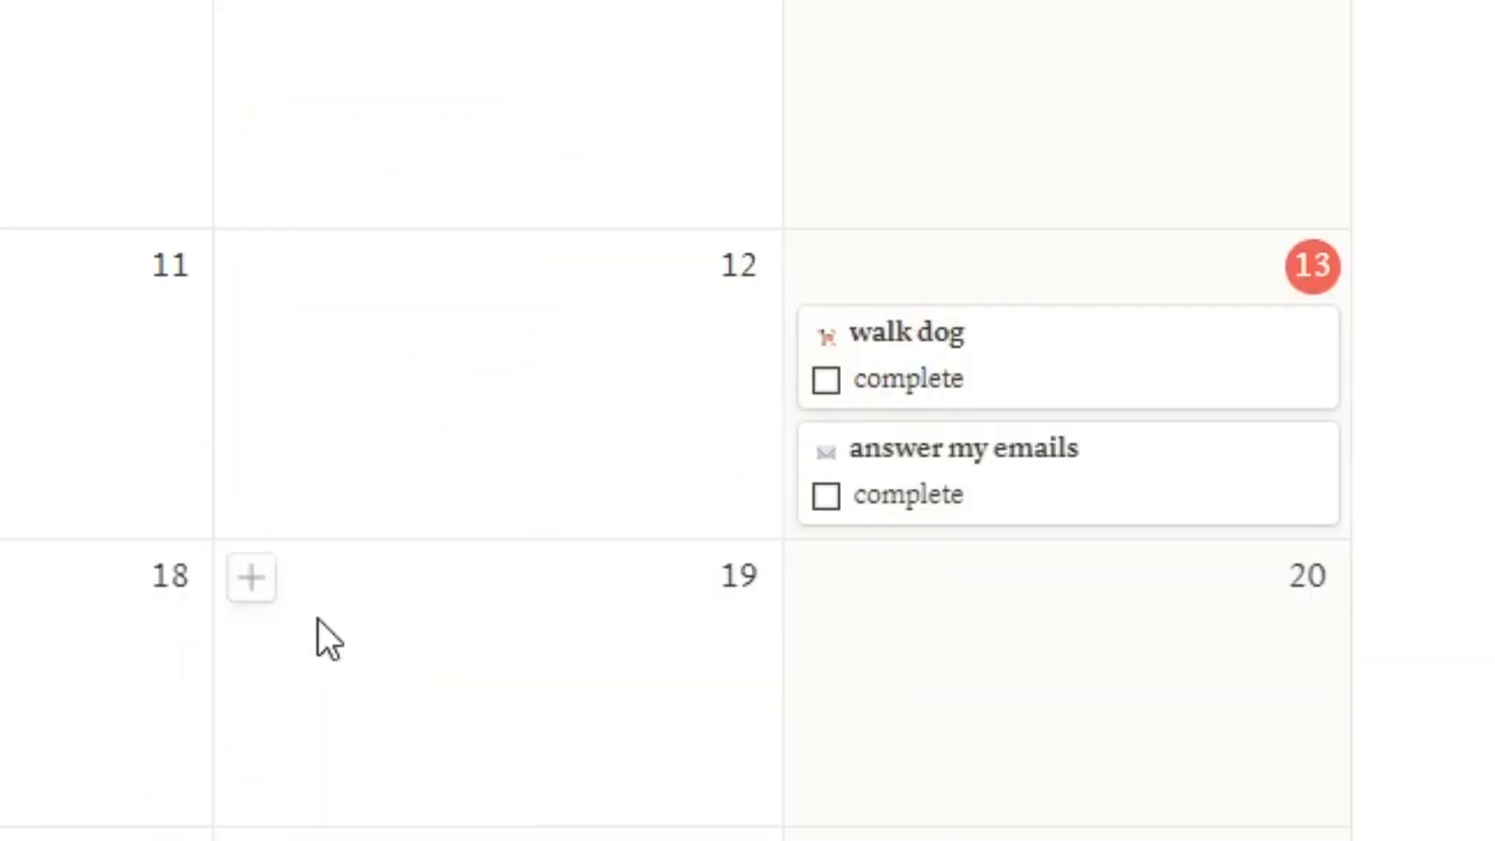
left_click(826, 380)
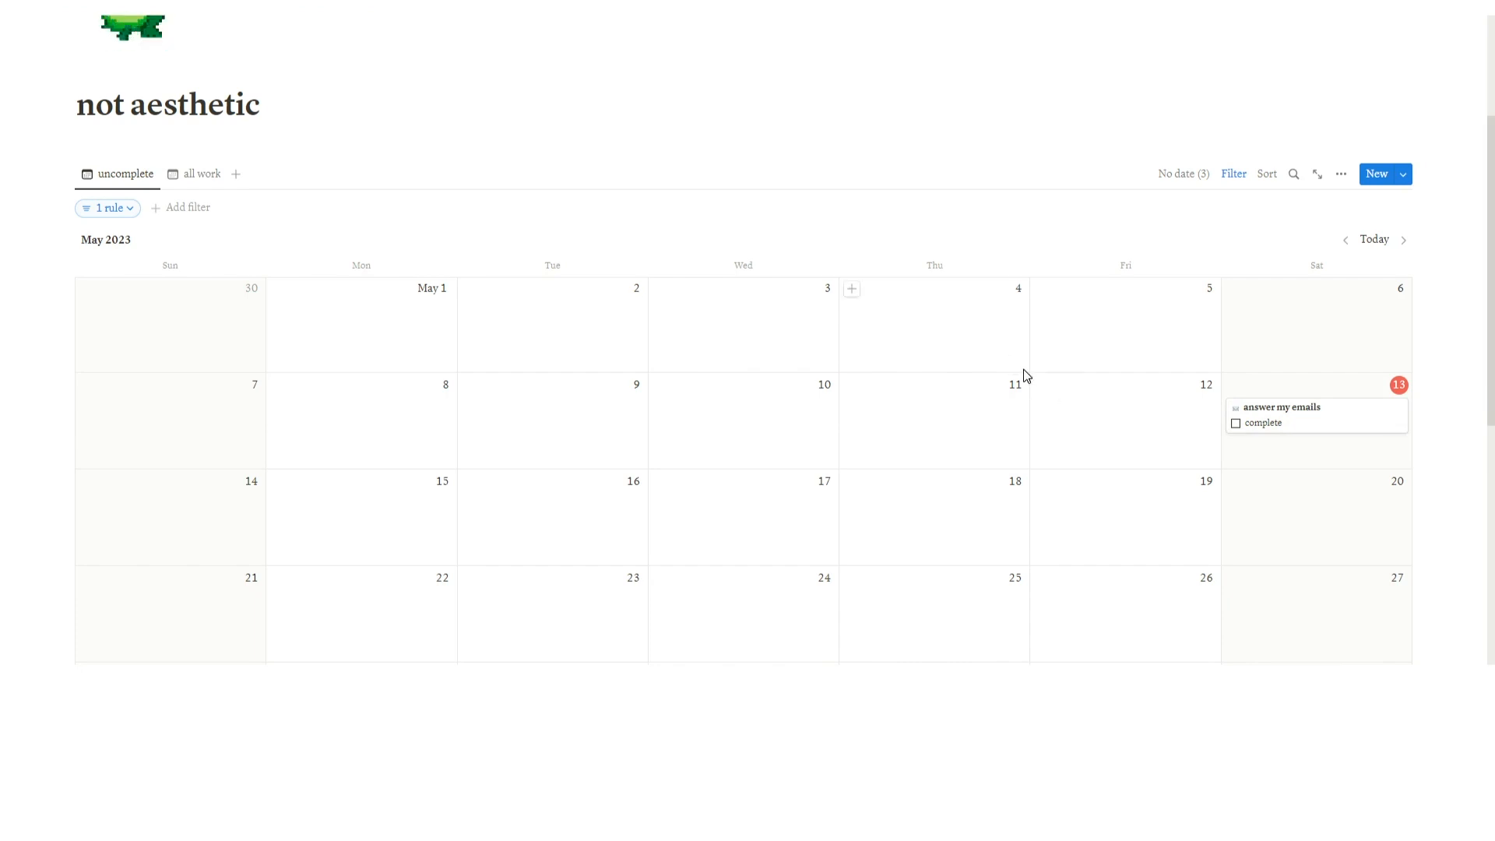
scroll(1023, 375, "up", 3)
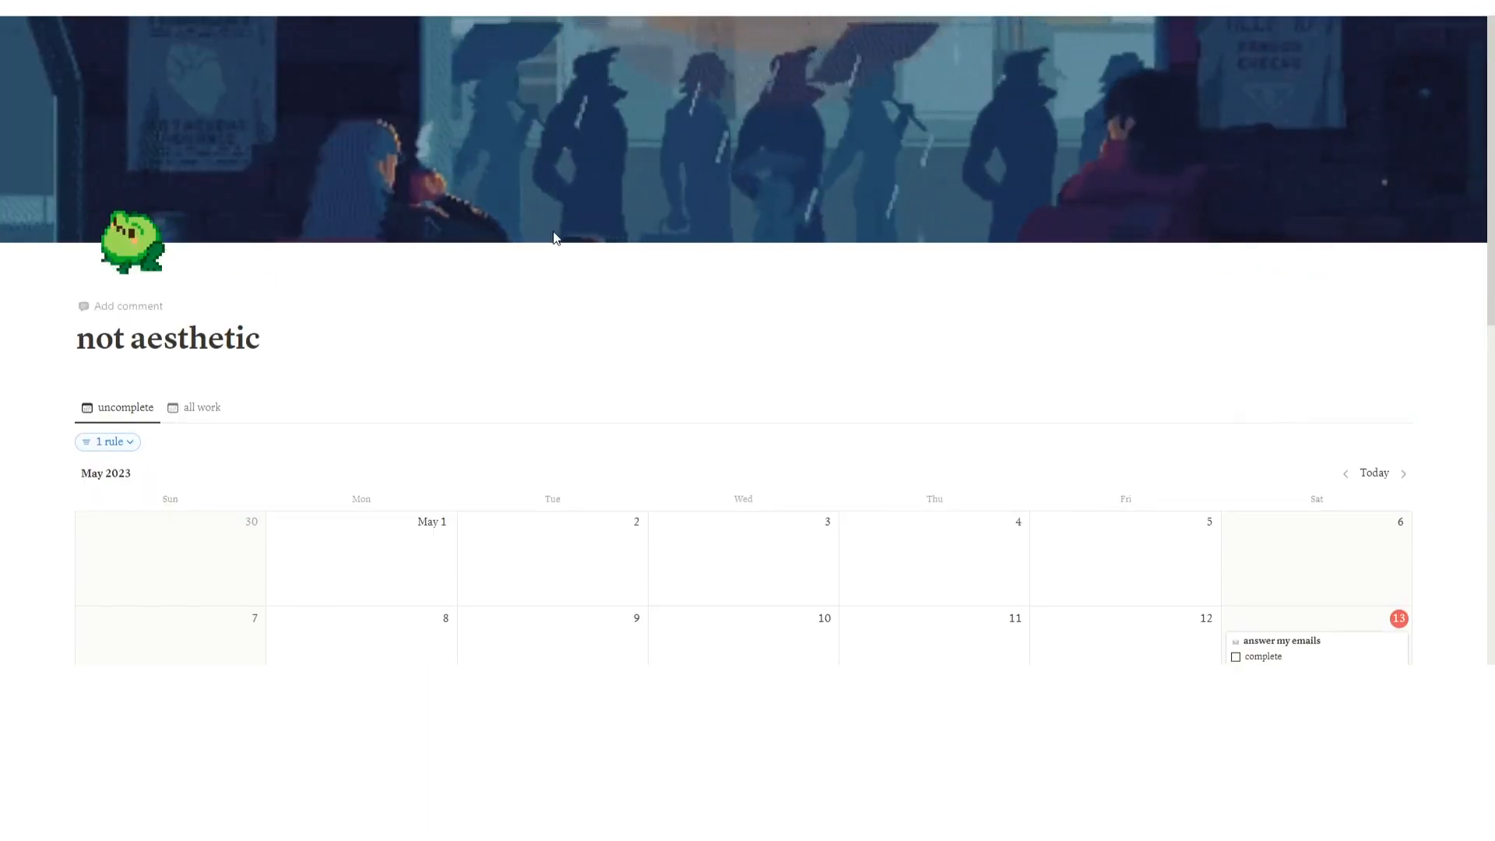
Step: Insert an empty text line between the page title and the calendar
left_click(580, 323)
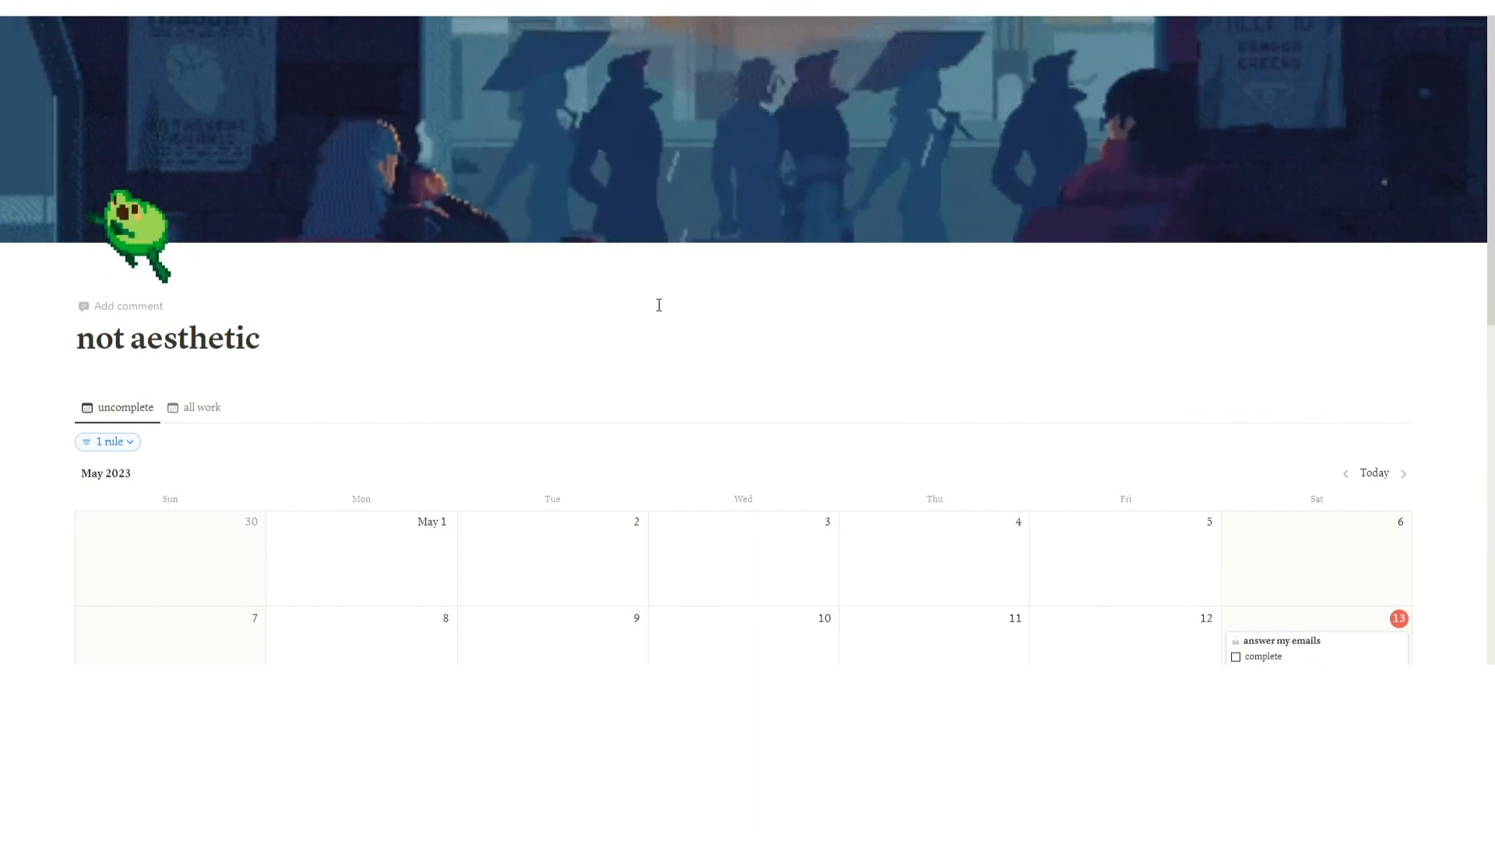
key("Return")
left_click(447, 379)
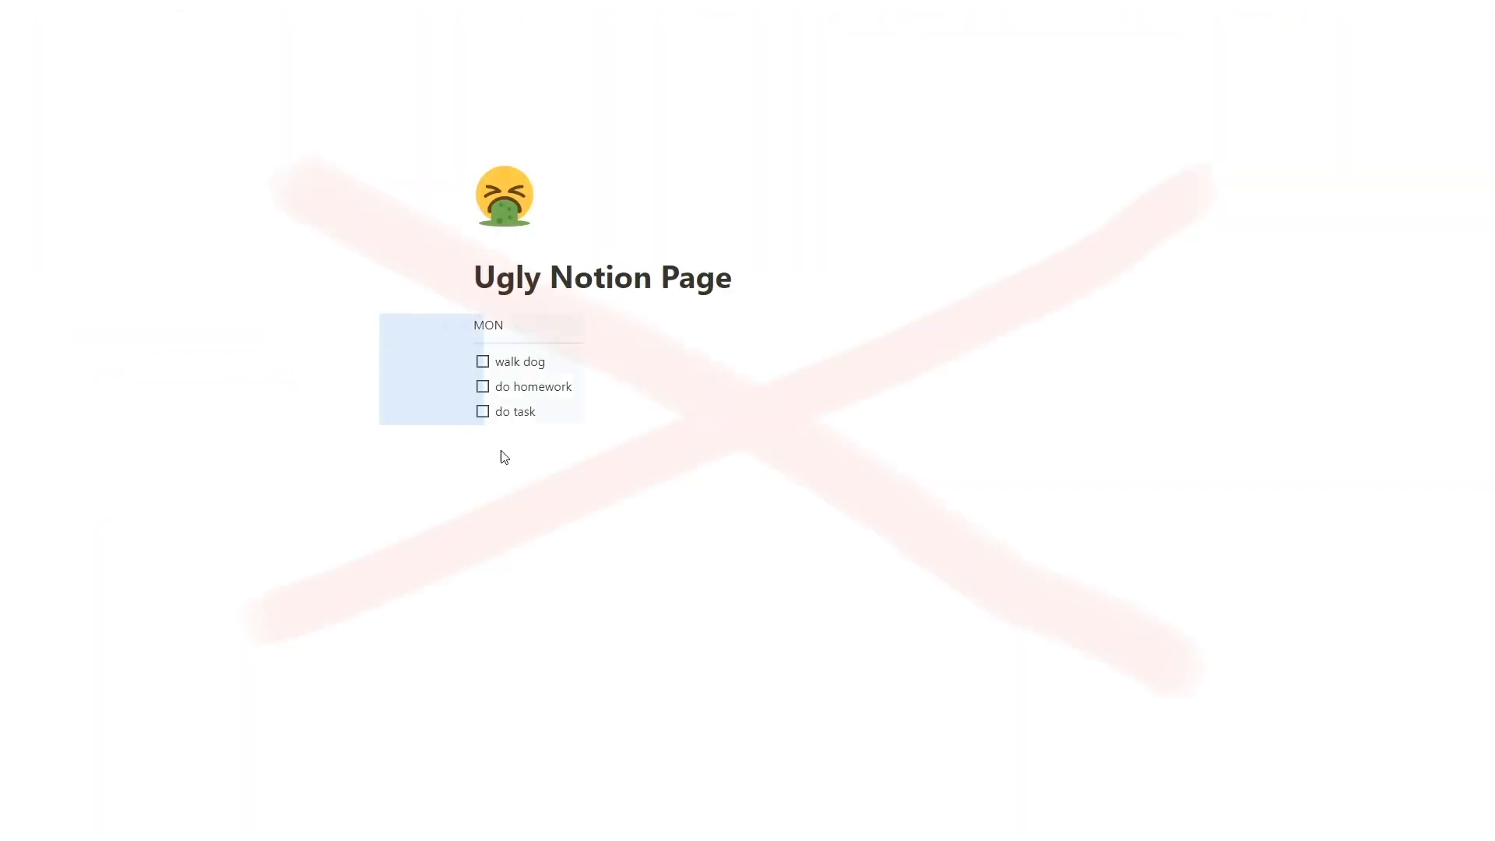
key("ctrl+d")
key("ctrl+d")
key("ctrl+d")
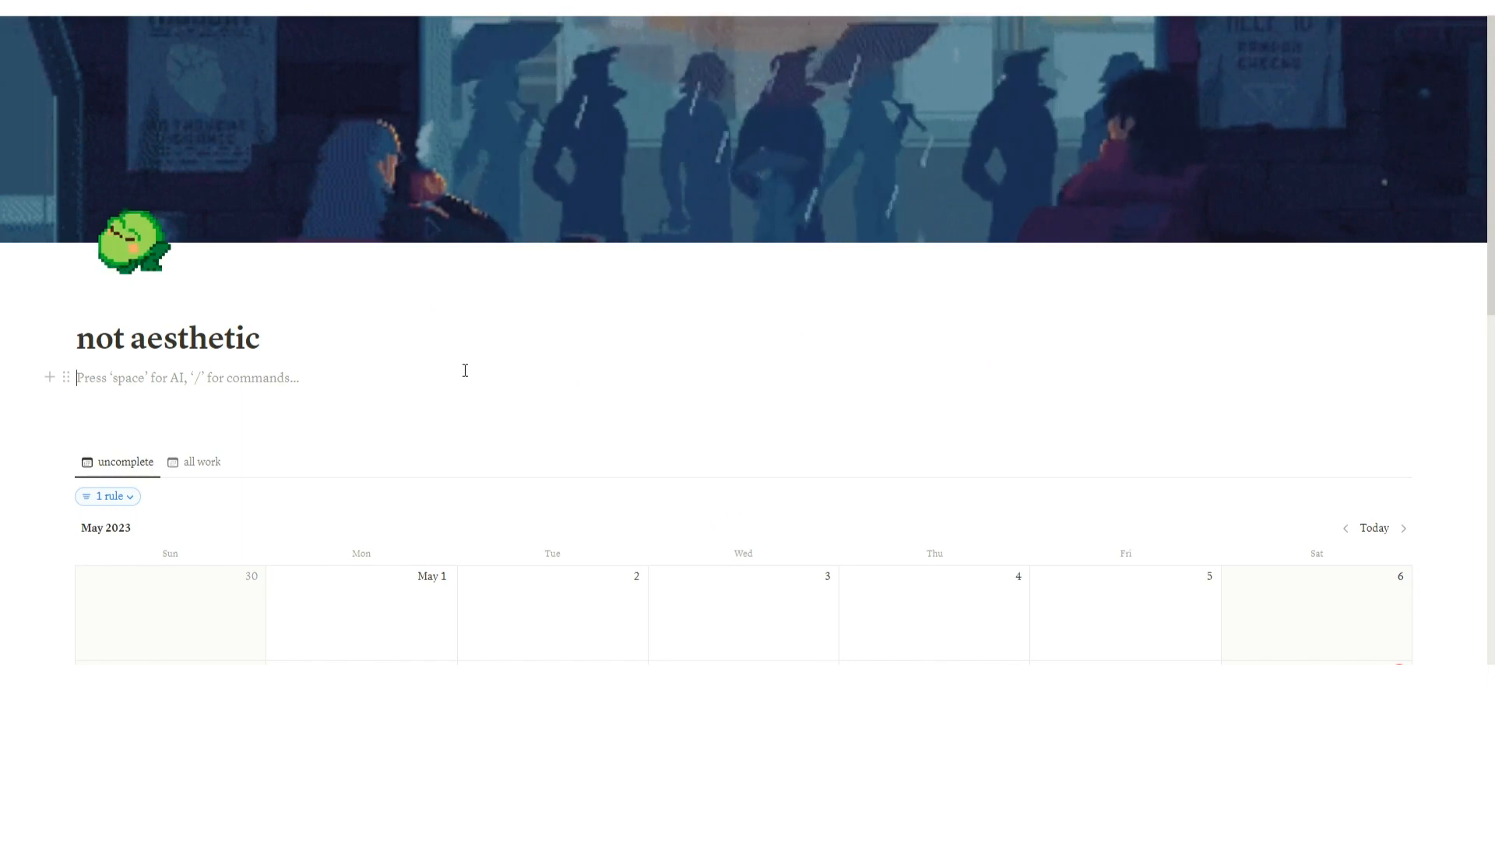
Step: Write WORK in the empty line below the title, turn it into a Heading 2 and space out its letters
type("WORK")
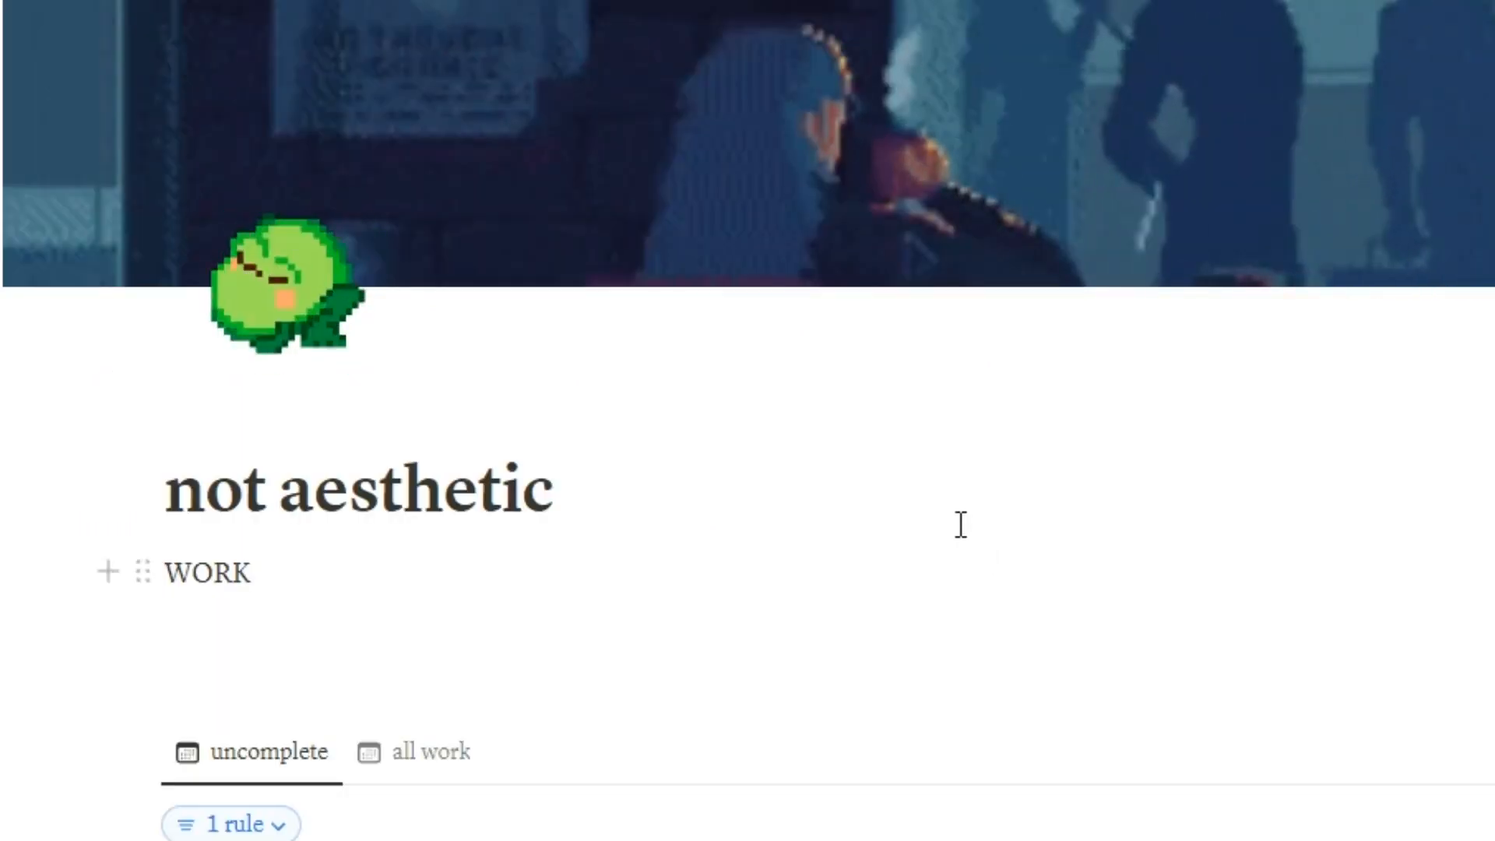
left_click(143, 572)
mouse_move(284, 486)
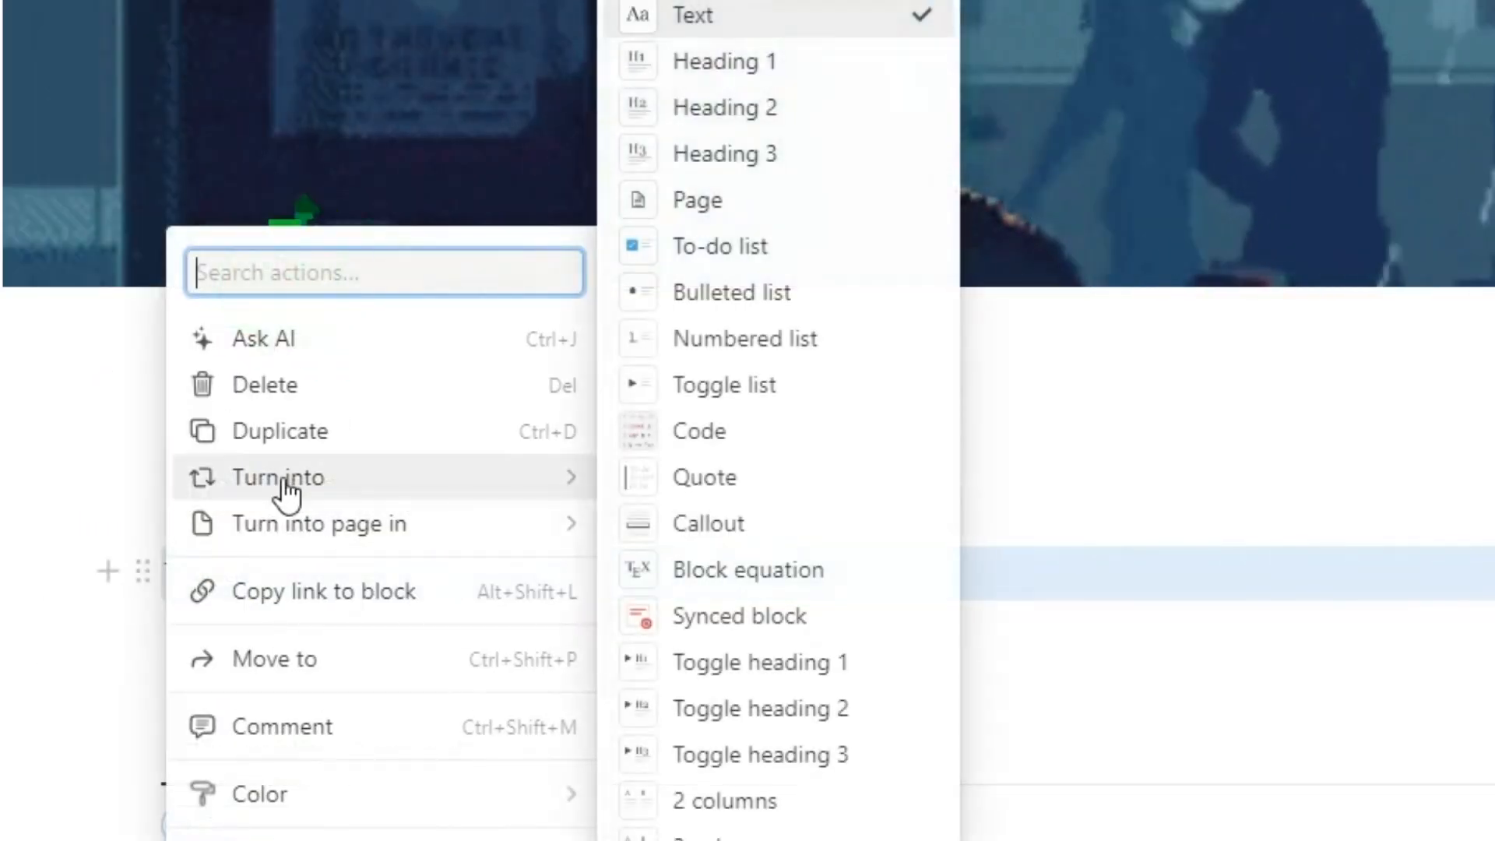
left_click(854, 112)
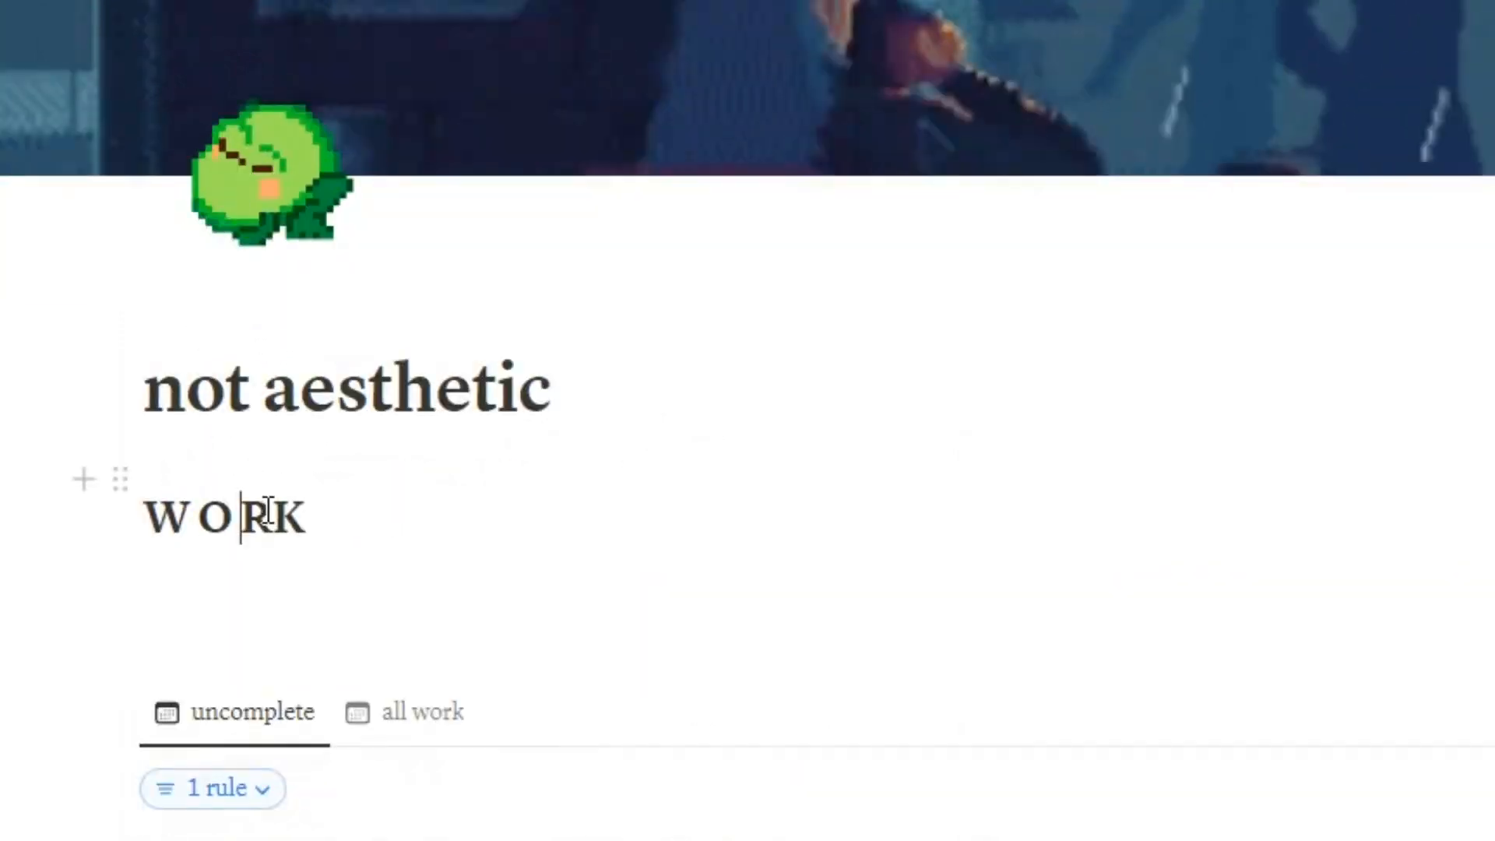
Step: Insert a divider below the WORK heading and add links to the existing Projects, Team and Meetings pages beneath it
left_click(493, 503)
key("Return")
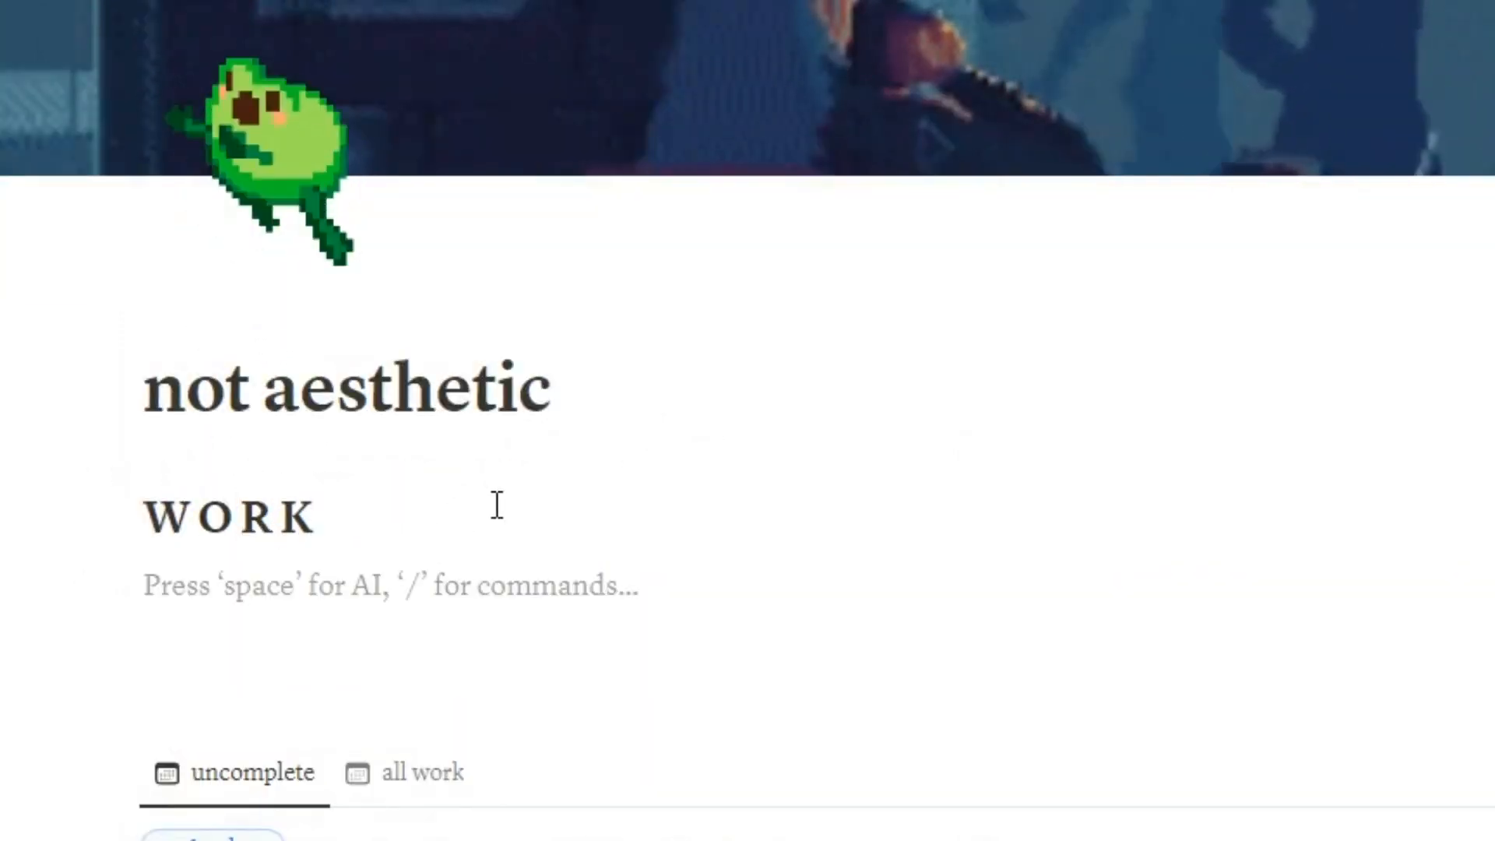
type("/")
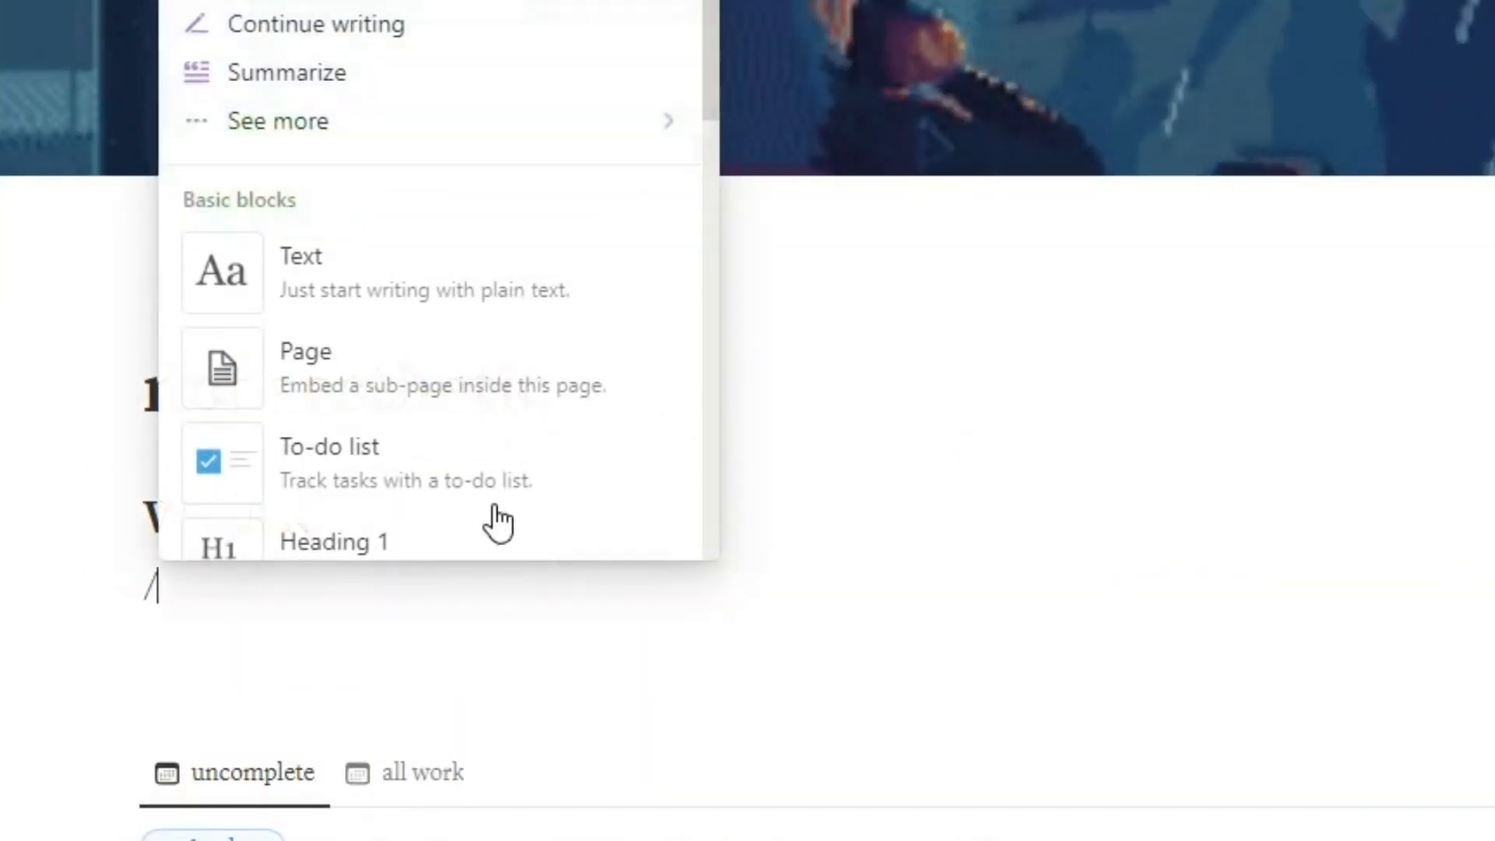
type("div")
key("Return")
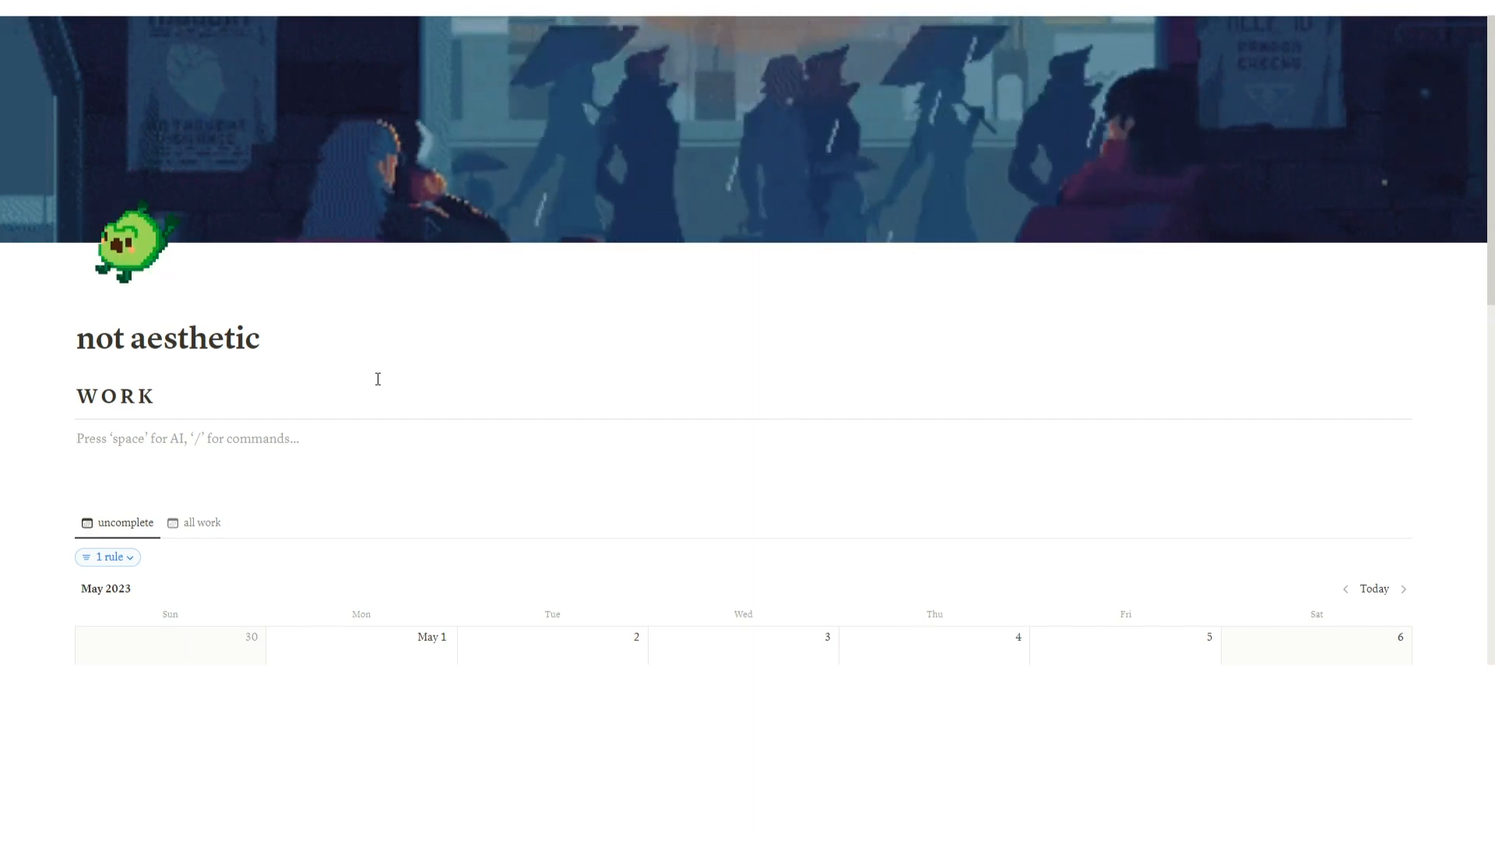
type("/pag")
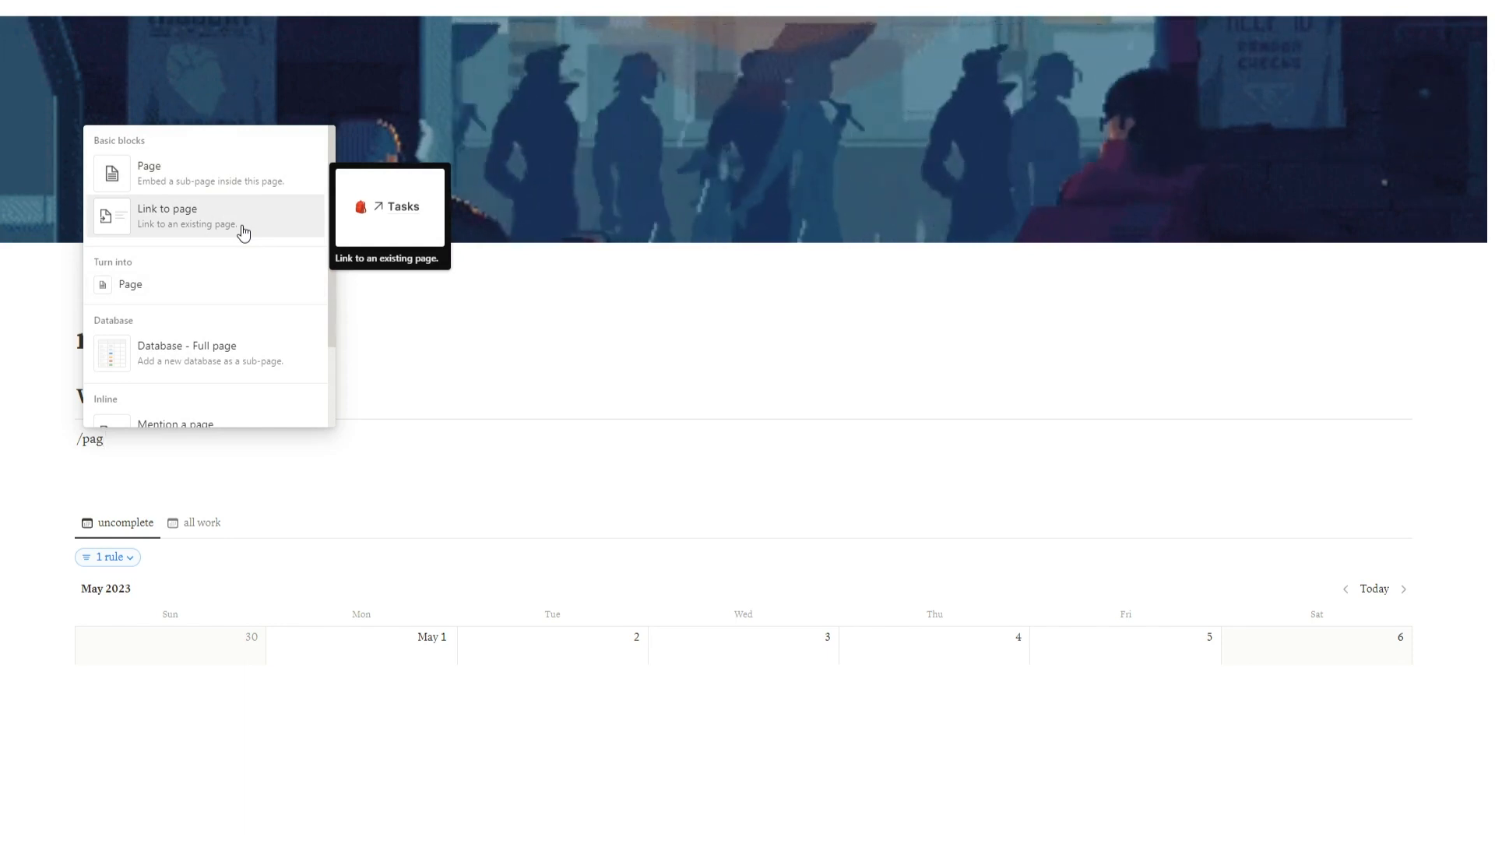
left_click(244, 231)
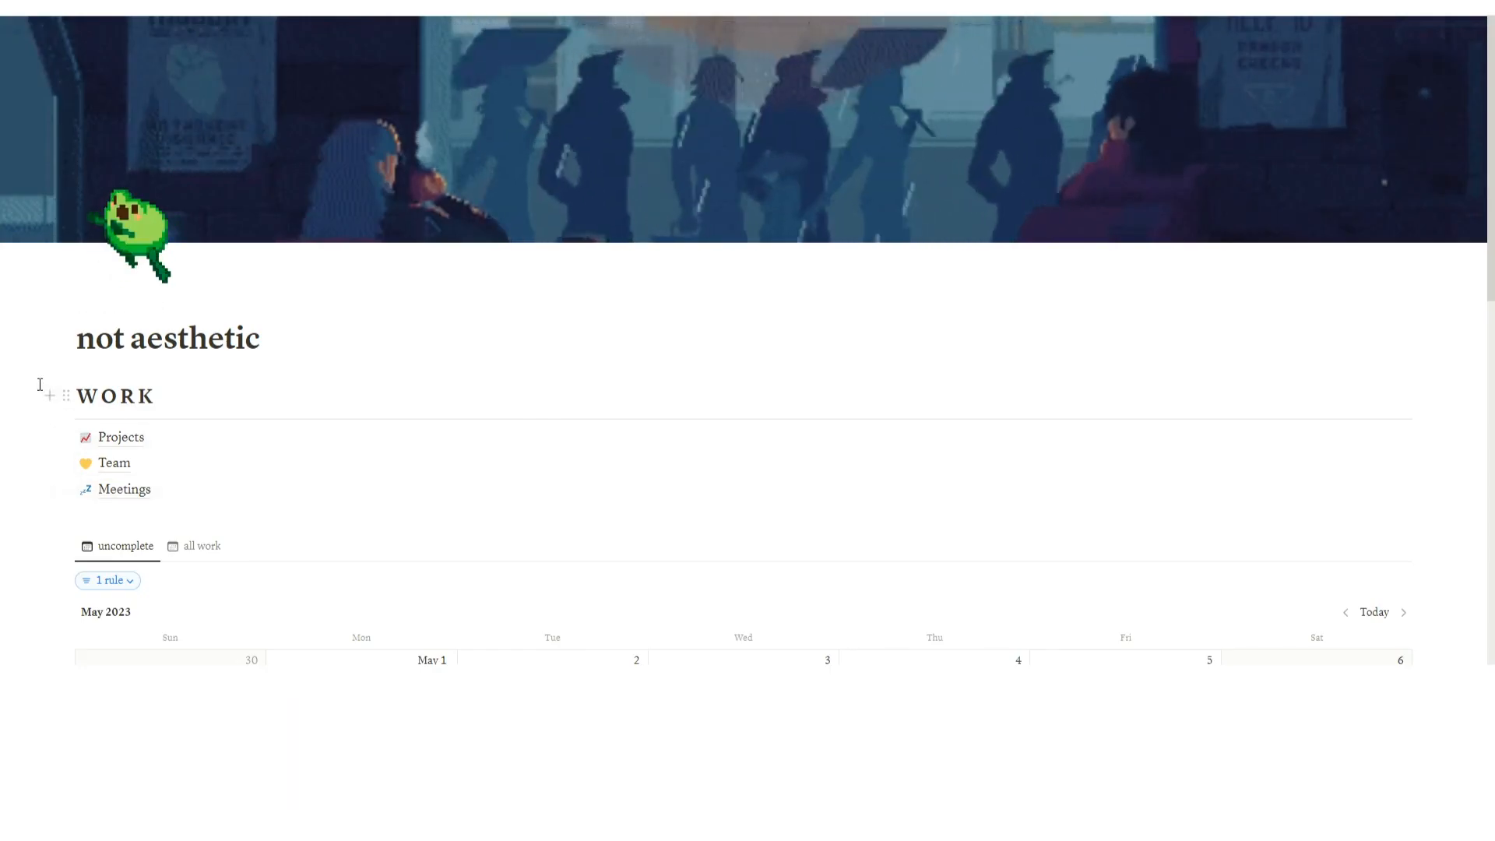
Step: Duplicate the WORK heading with its divider and place the copy beside the original as a second column
left_click_drag(50, 390, 110, 429)
left_click(108, 510)
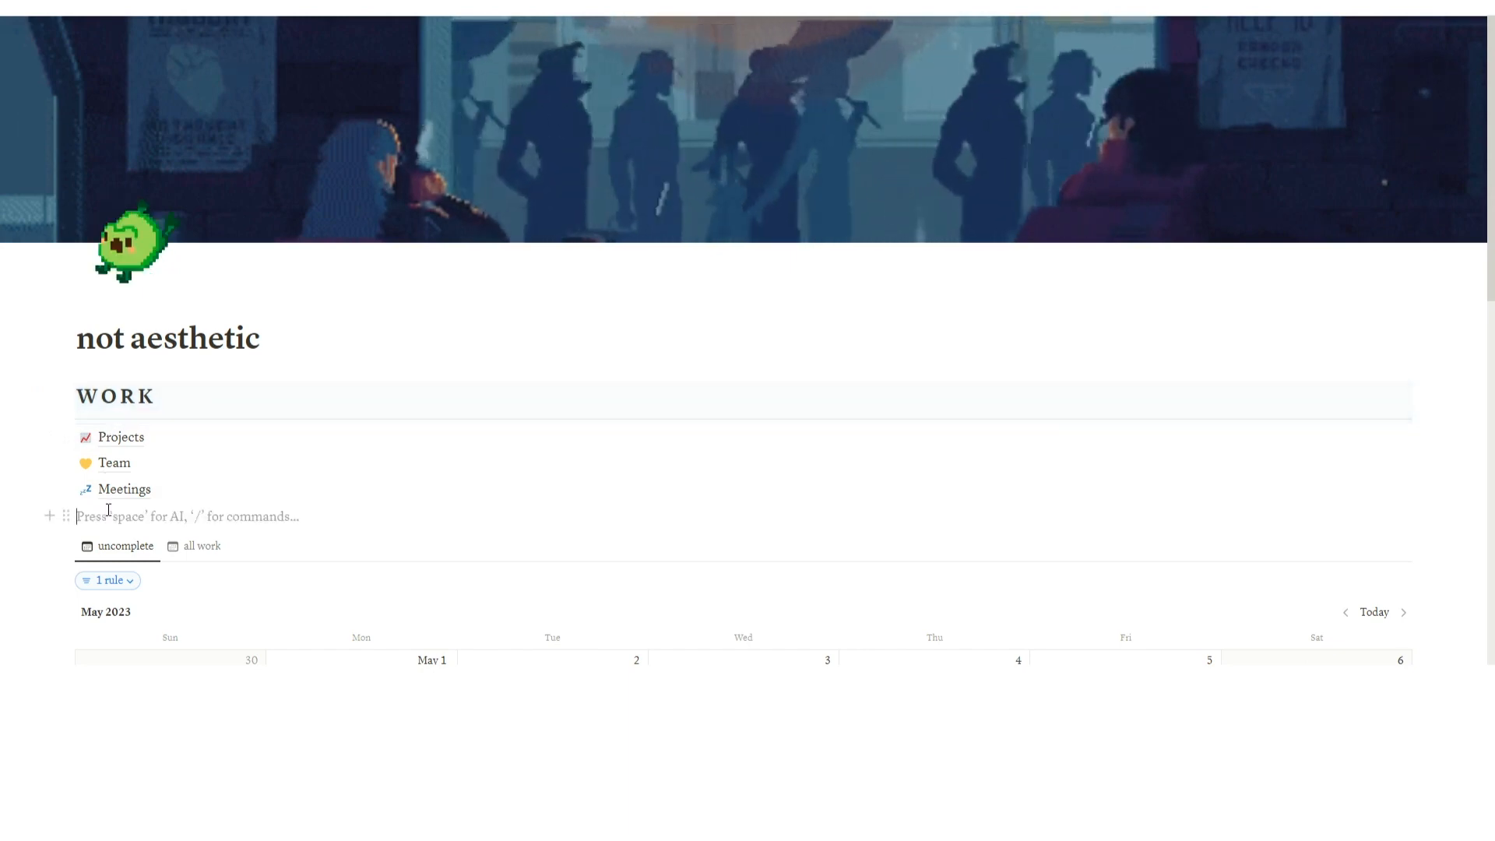
type("W O R K")
left_click_drag(93, 514, 1418, 399)
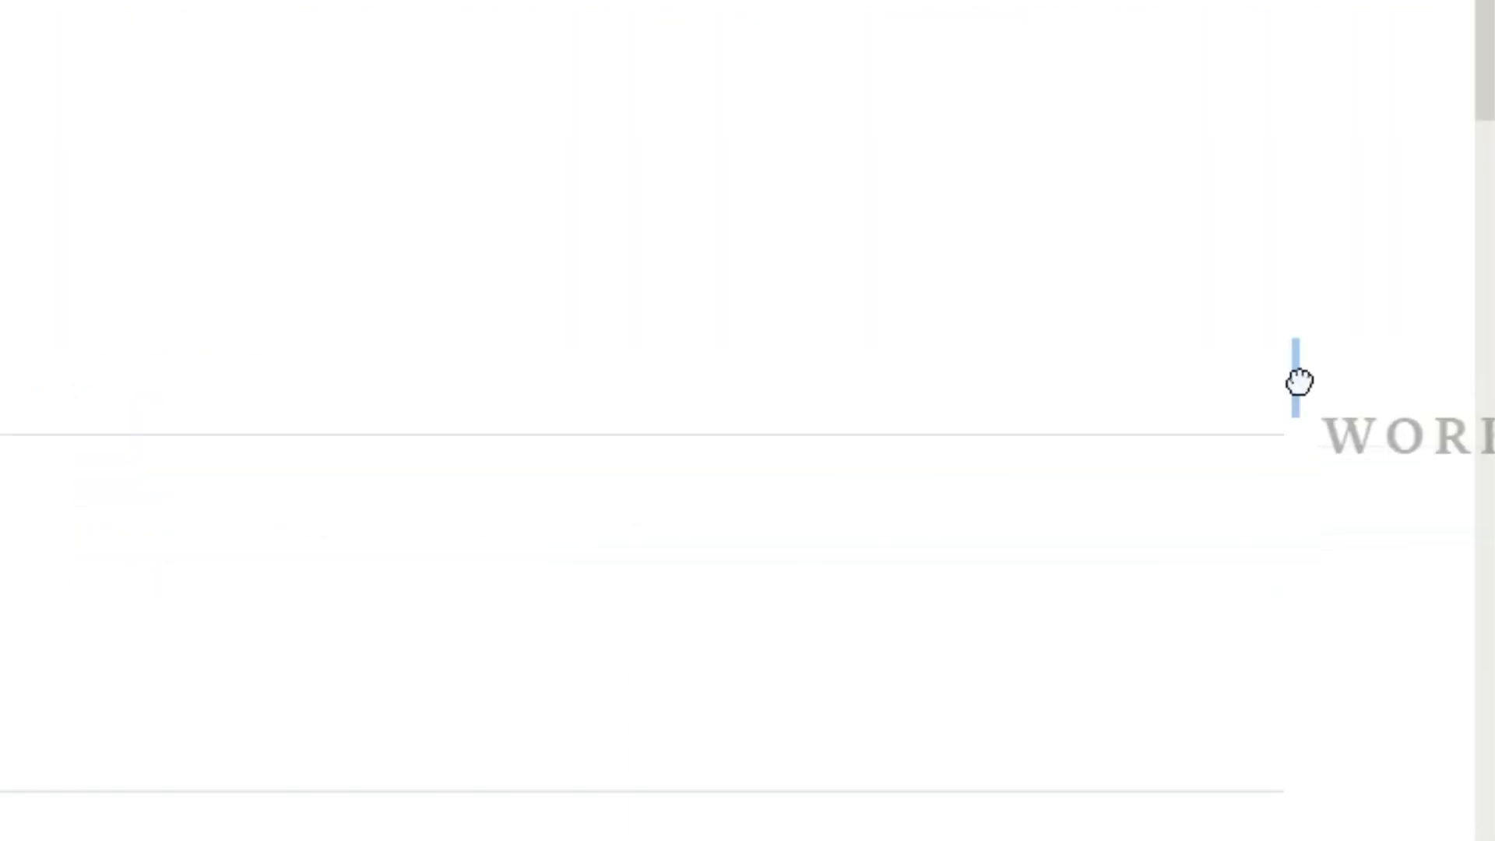
left_click_drag(1299, 382, 1298, 382)
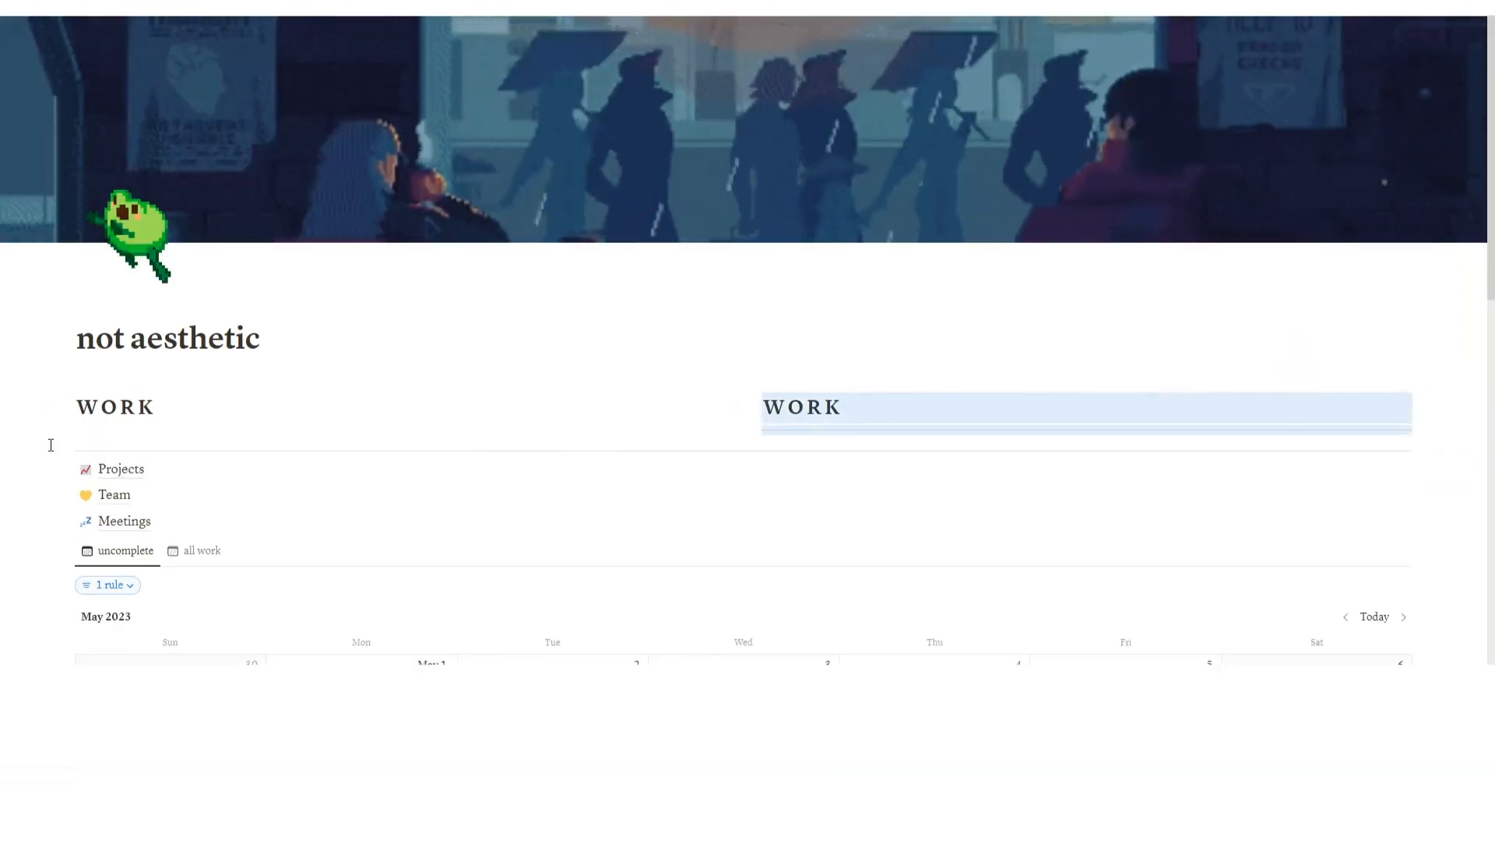
Step: Move the full-width divider and the Projects, Team and Meetings links under the first column's heading, and add an empty line above the calendar
left_click_drag(51, 444, 85, 520)
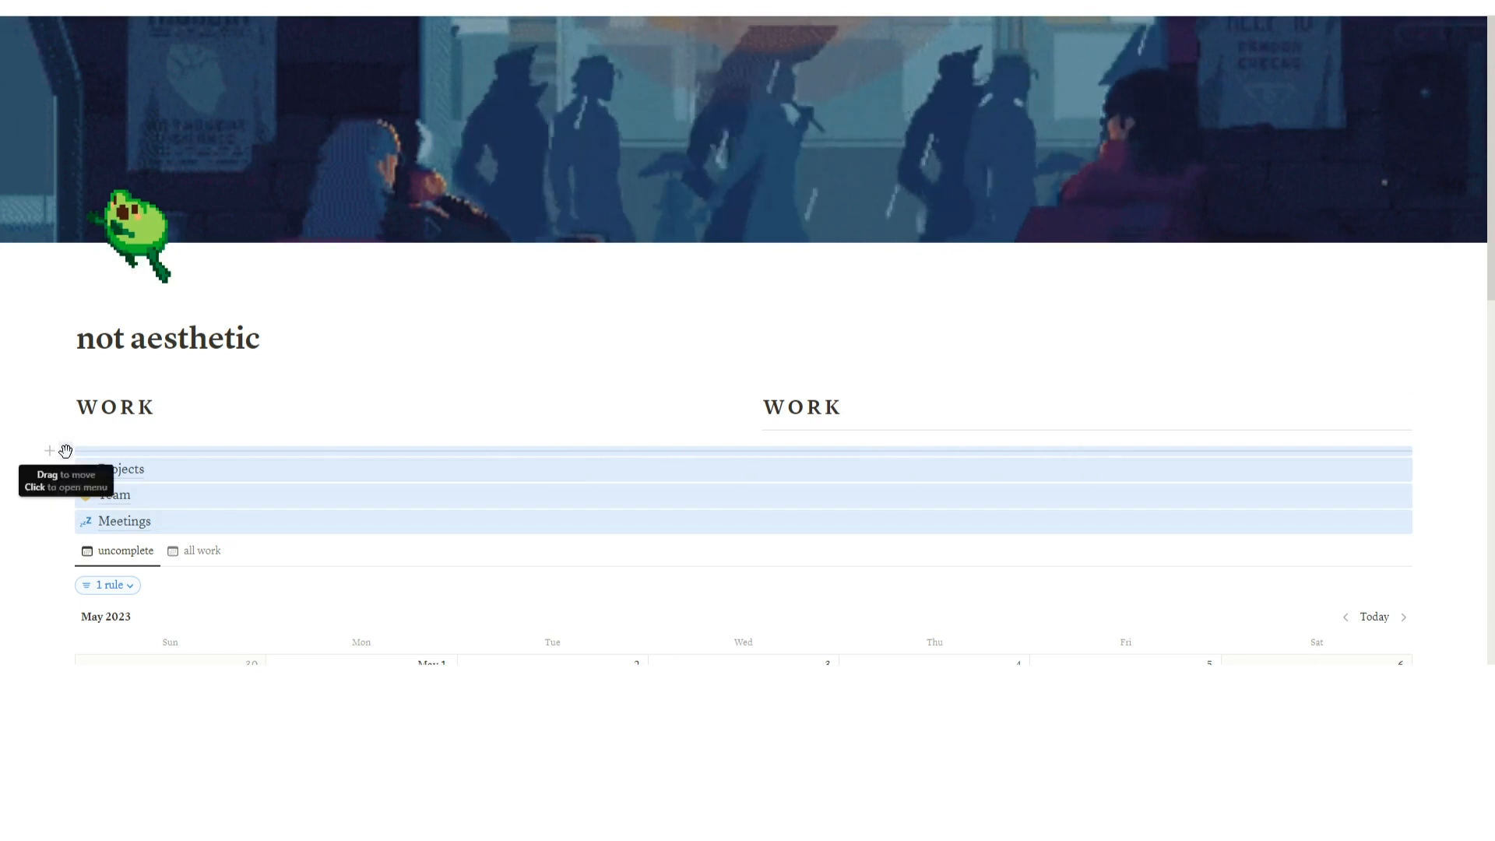
left_click_drag(66, 451, 75, 422)
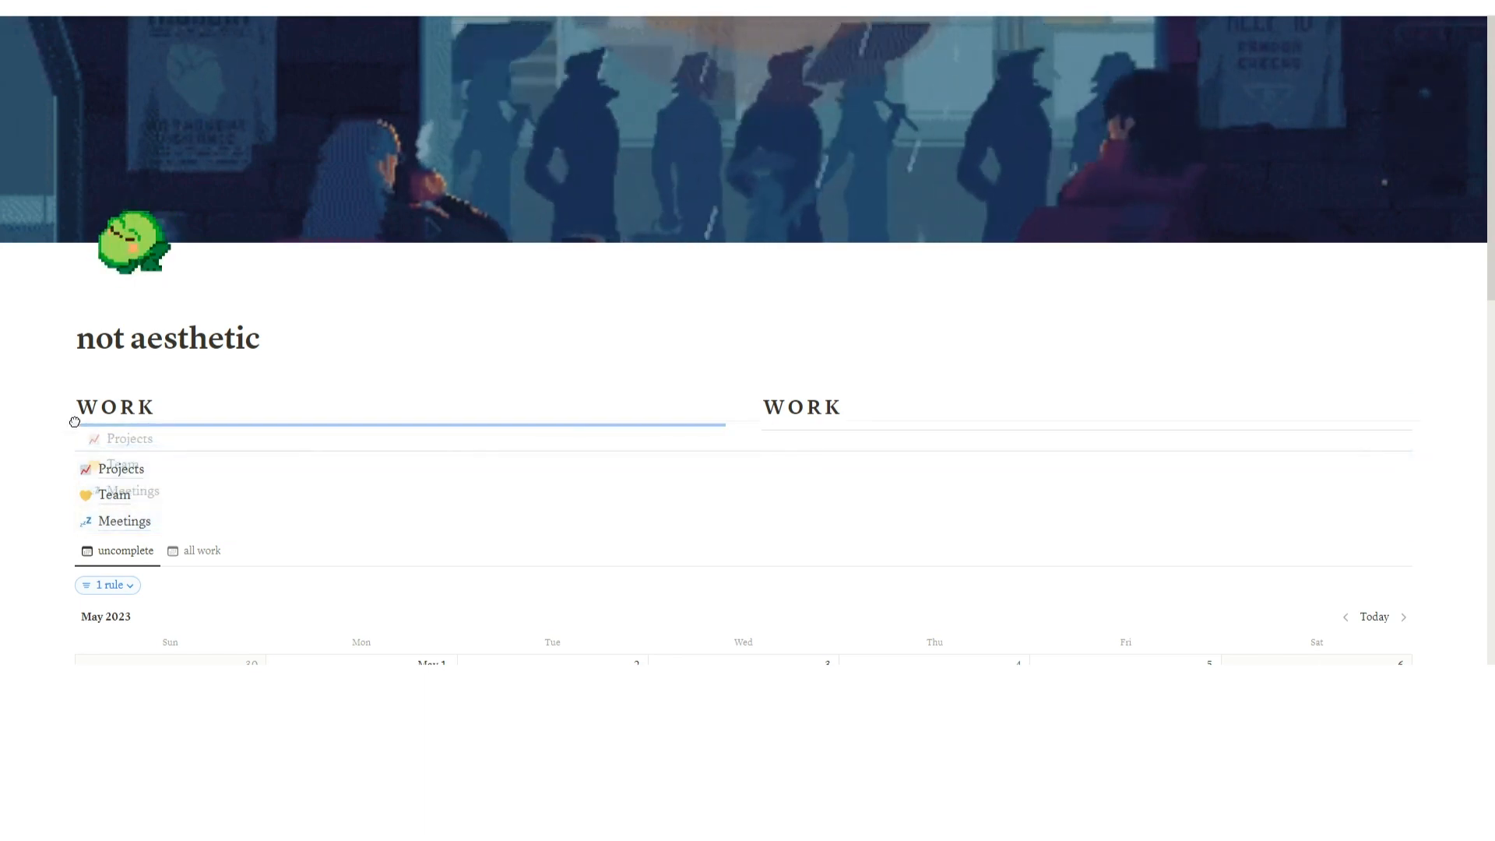
left_click_drag(75, 421, 74, 424)
left_click(60, 500)
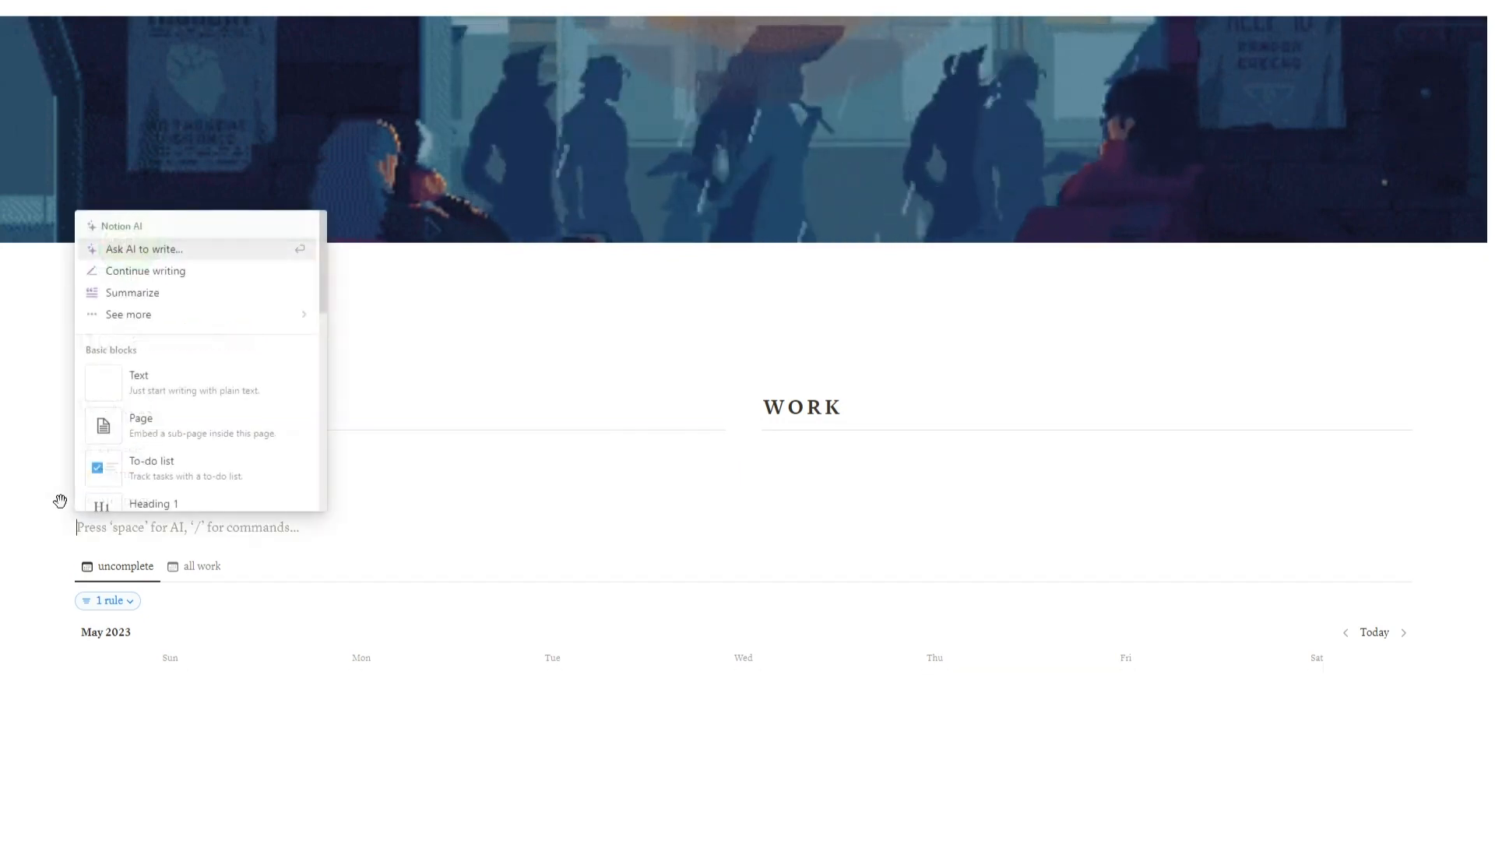
left_click(453, 397)
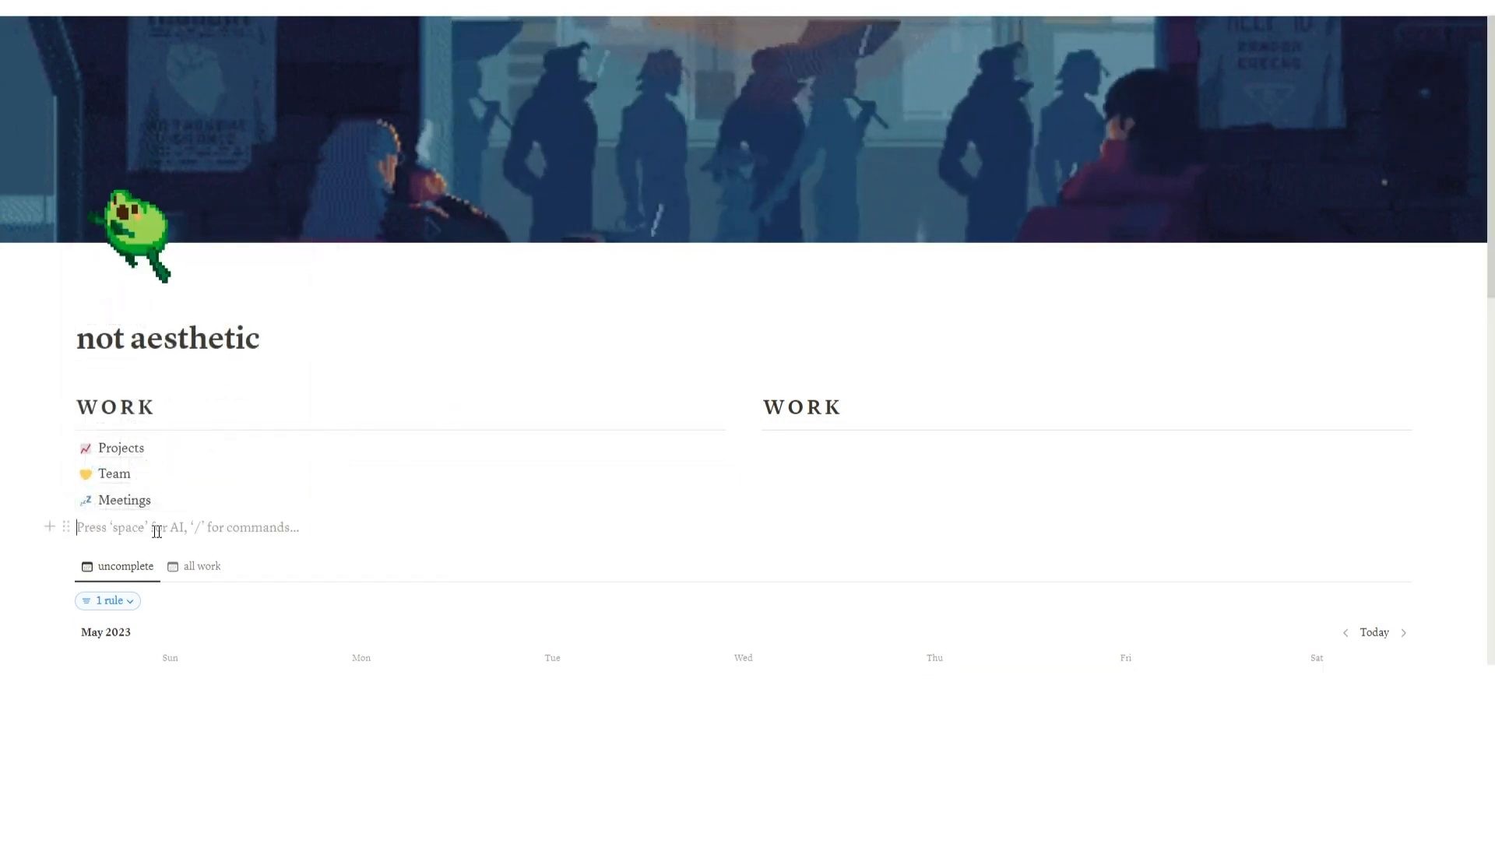
key("Return")
Step: Copy the second column's heading and divider, and place the copy beside it as a third column
left_click_drag(1024, 507, 817, 398)
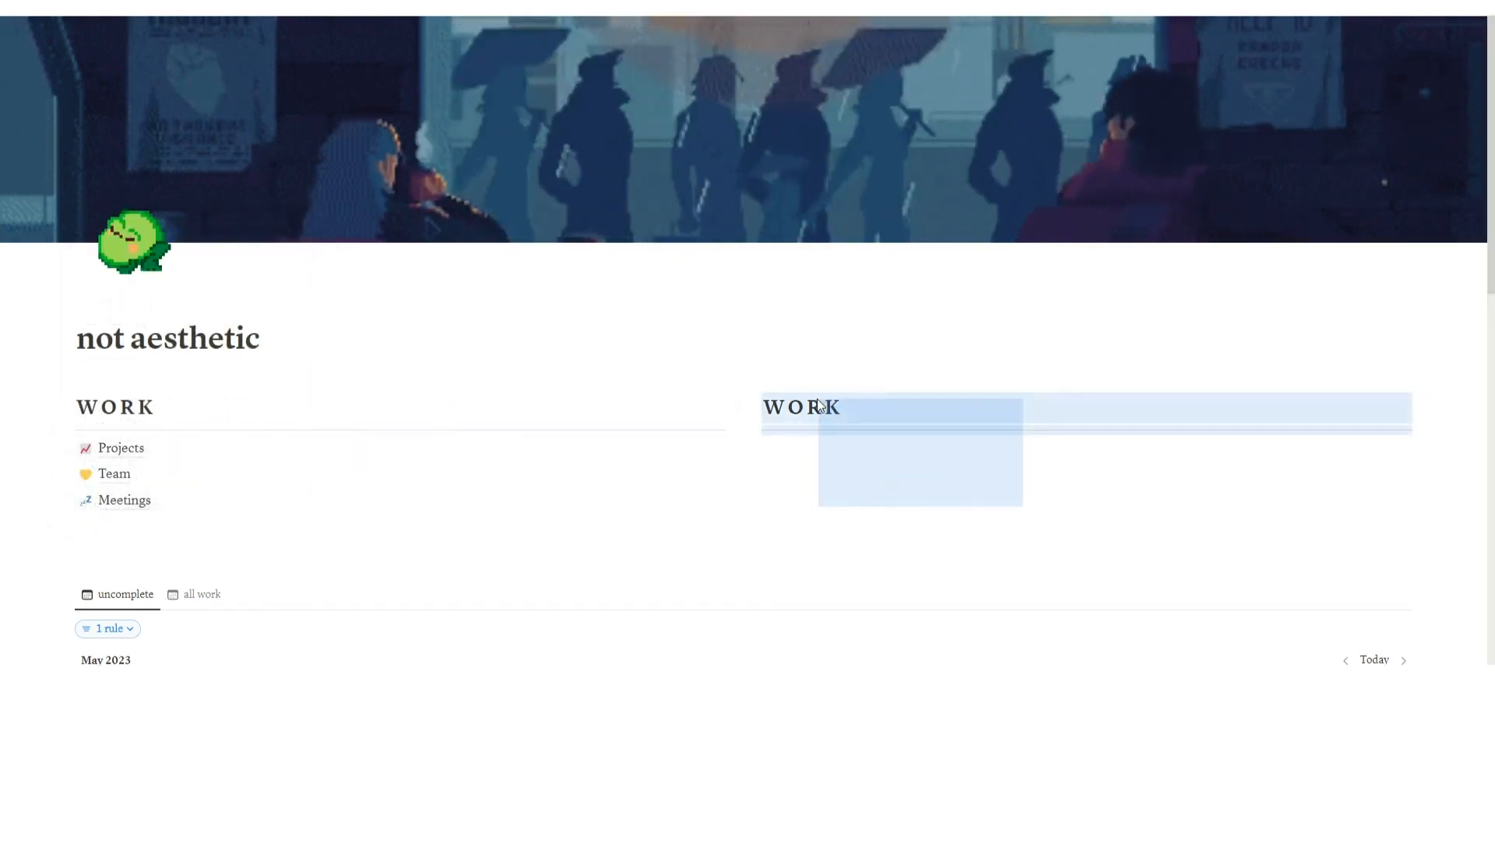
key("ctrl+c")
left_click(862, 471)
key("ctrl+v")
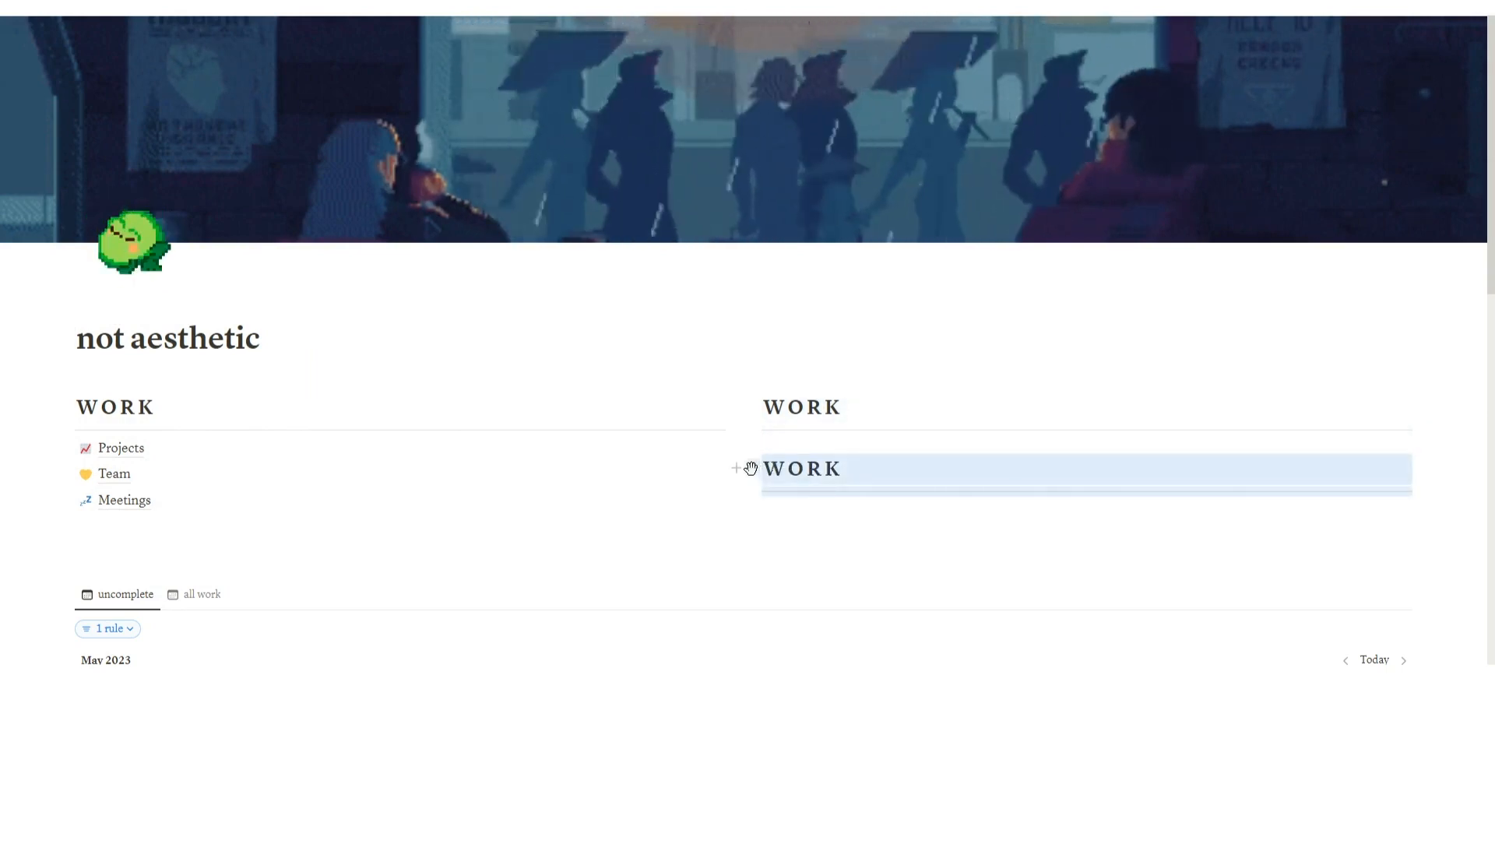
left_click_drag(750, 468, 1411, 414)
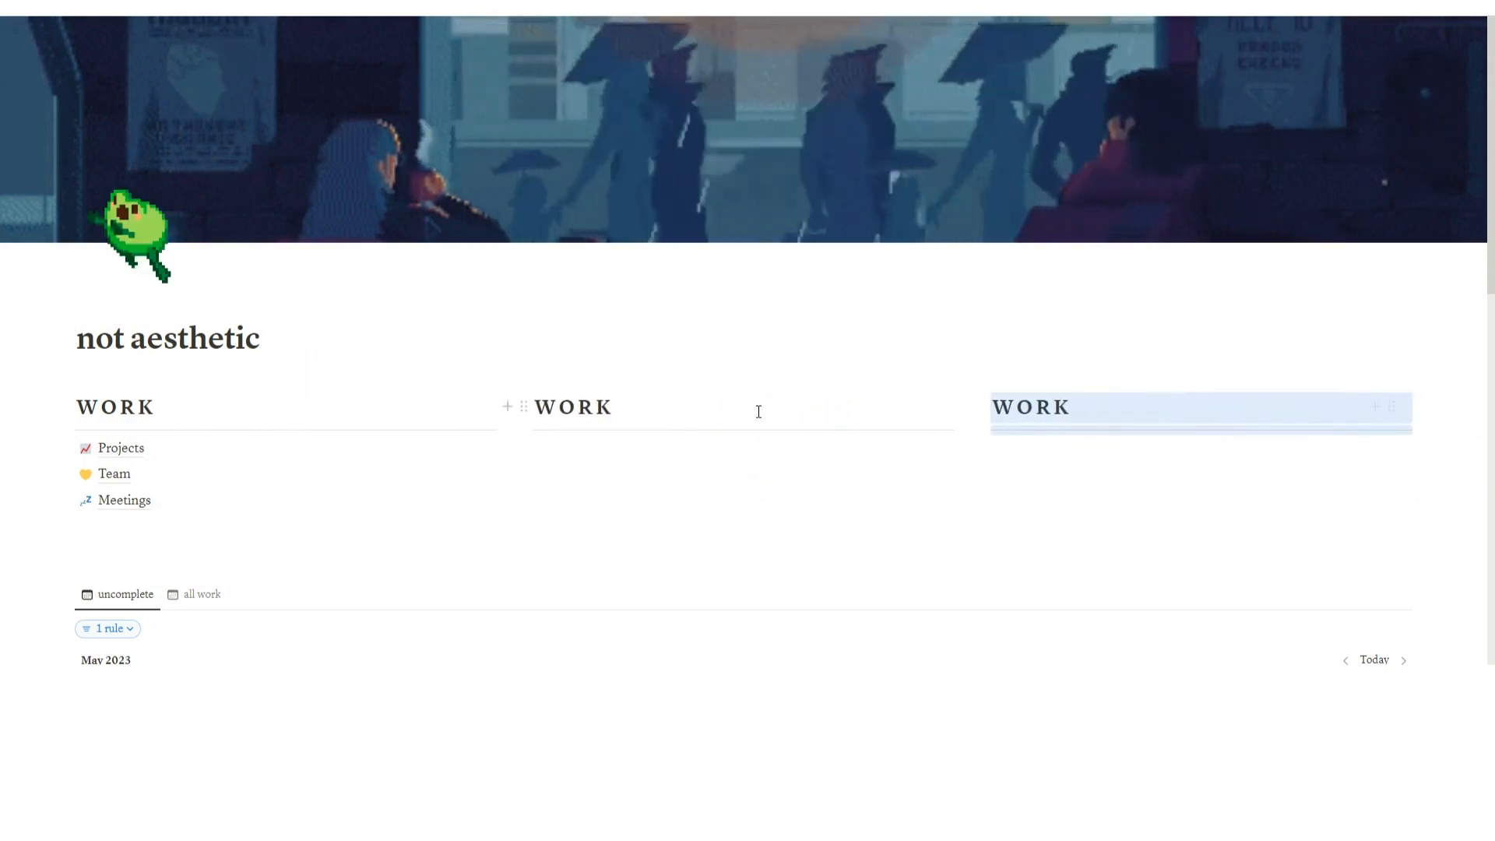
Step: Retitle the second and third columns LIFE and SIDE HUSTLE with spaced letters, and list the Goals, Journal and Trips pages under LIFE
left_click(758, 411)
left_click(699, 449)
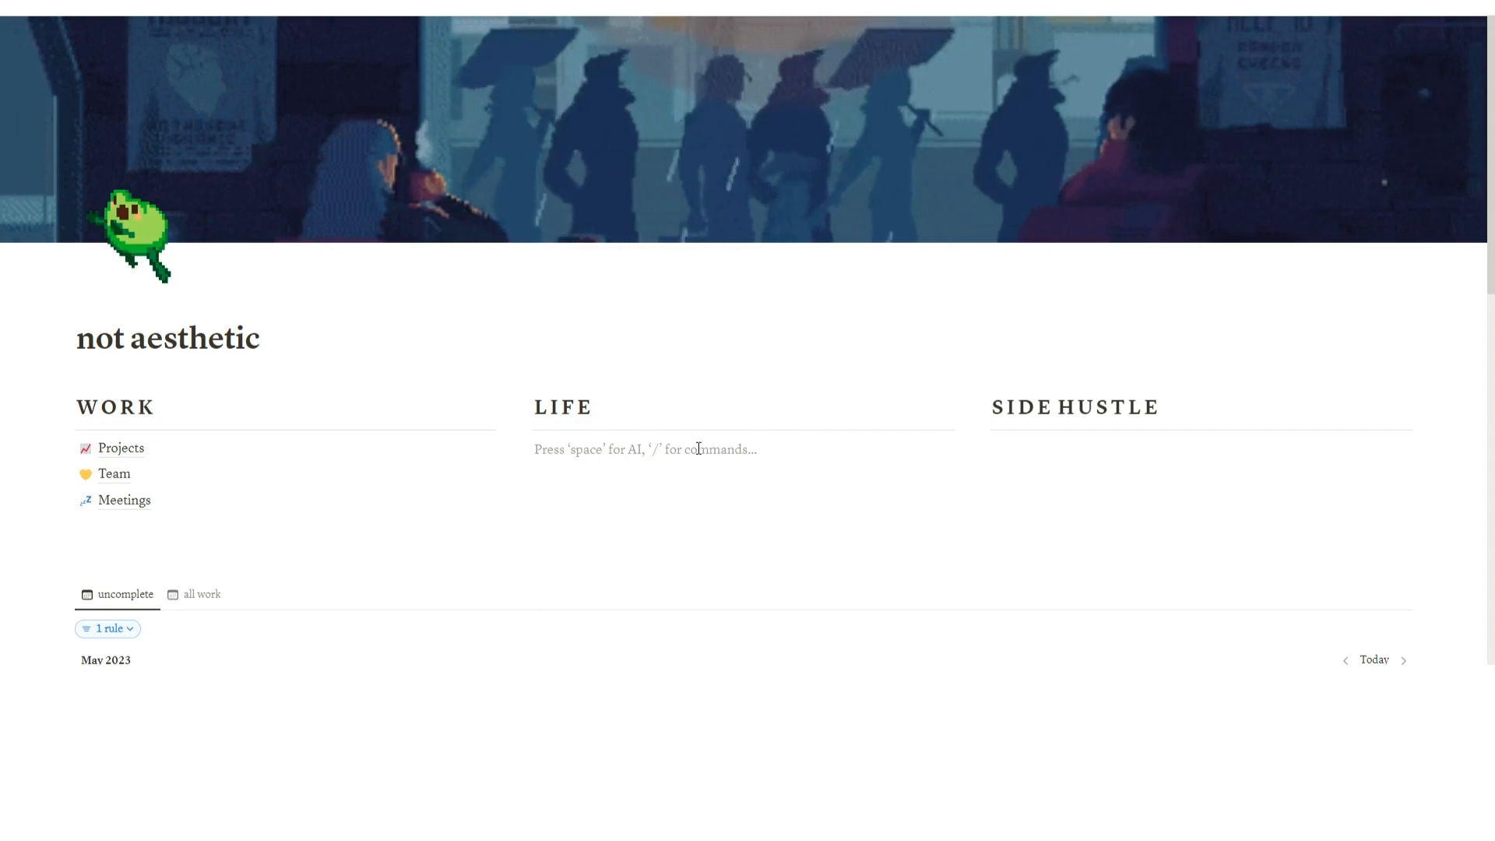
type("/")
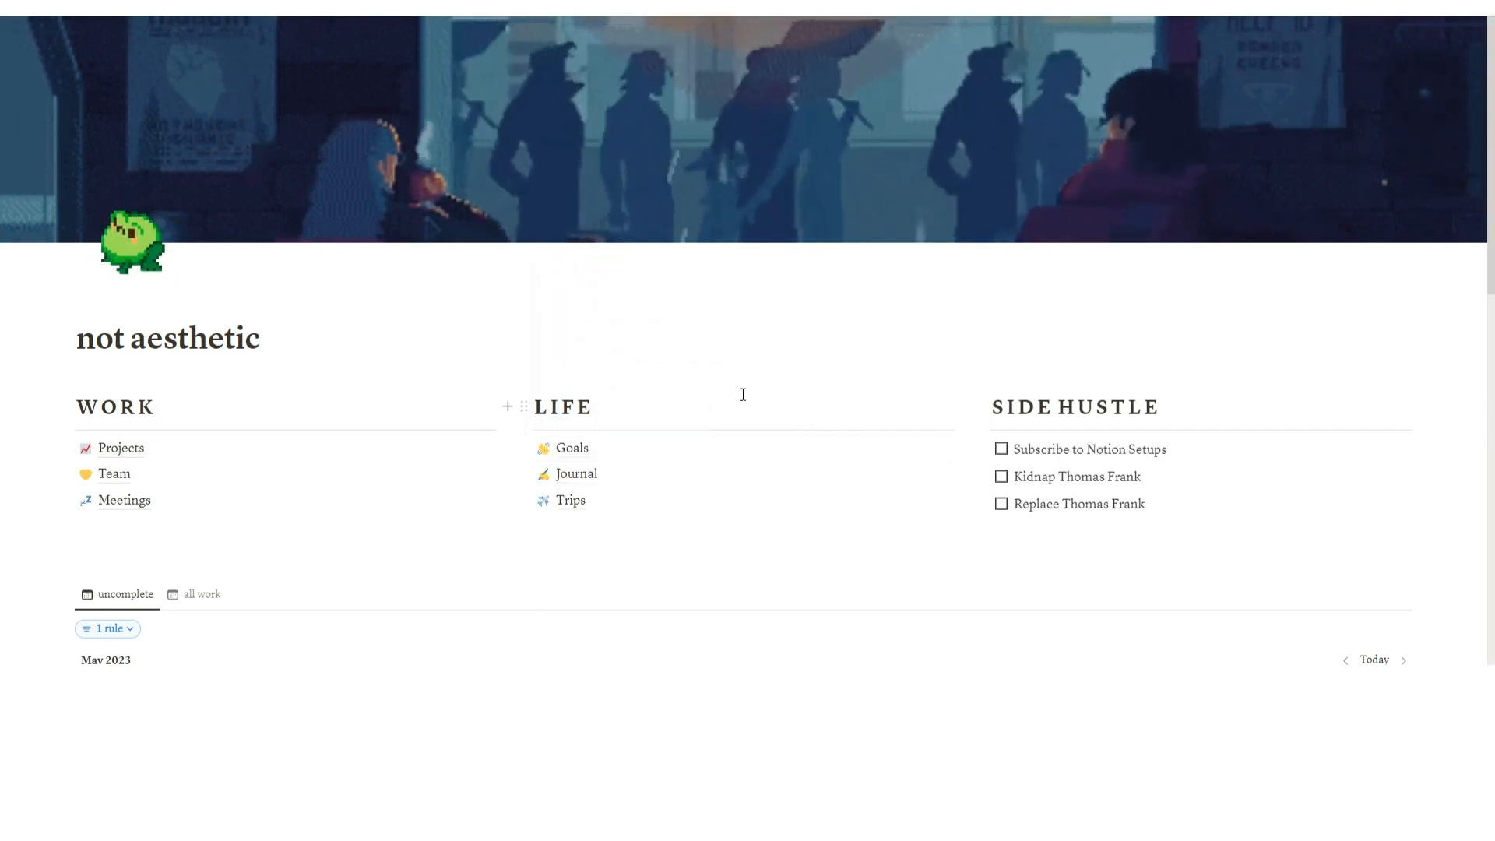
Step: Remove the word "not" from the page title so it reads "aesthetic"
scroll(530, 629, "down", 2)
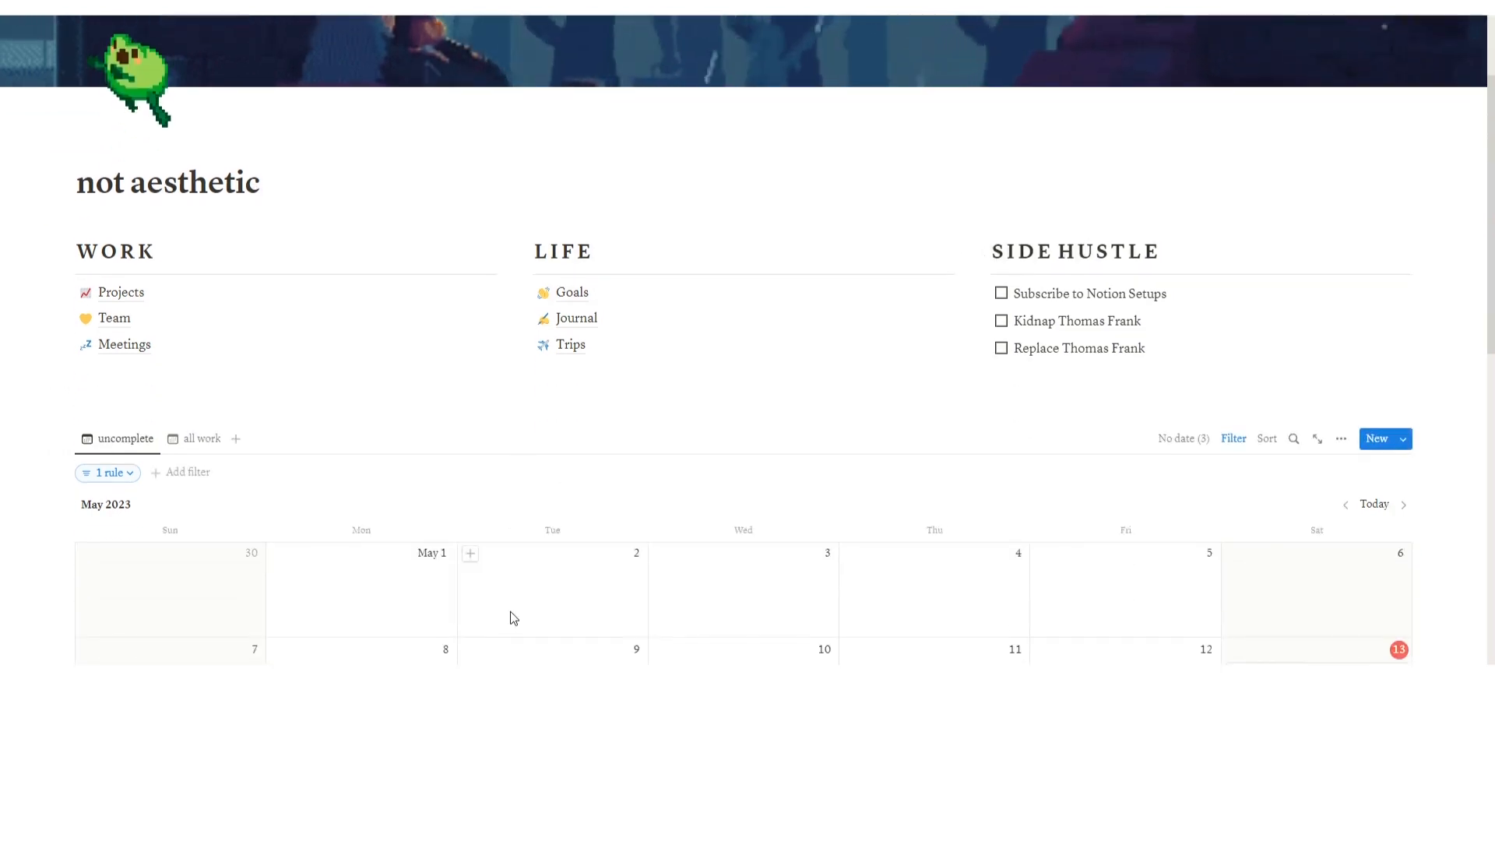
double_click(99, 175)
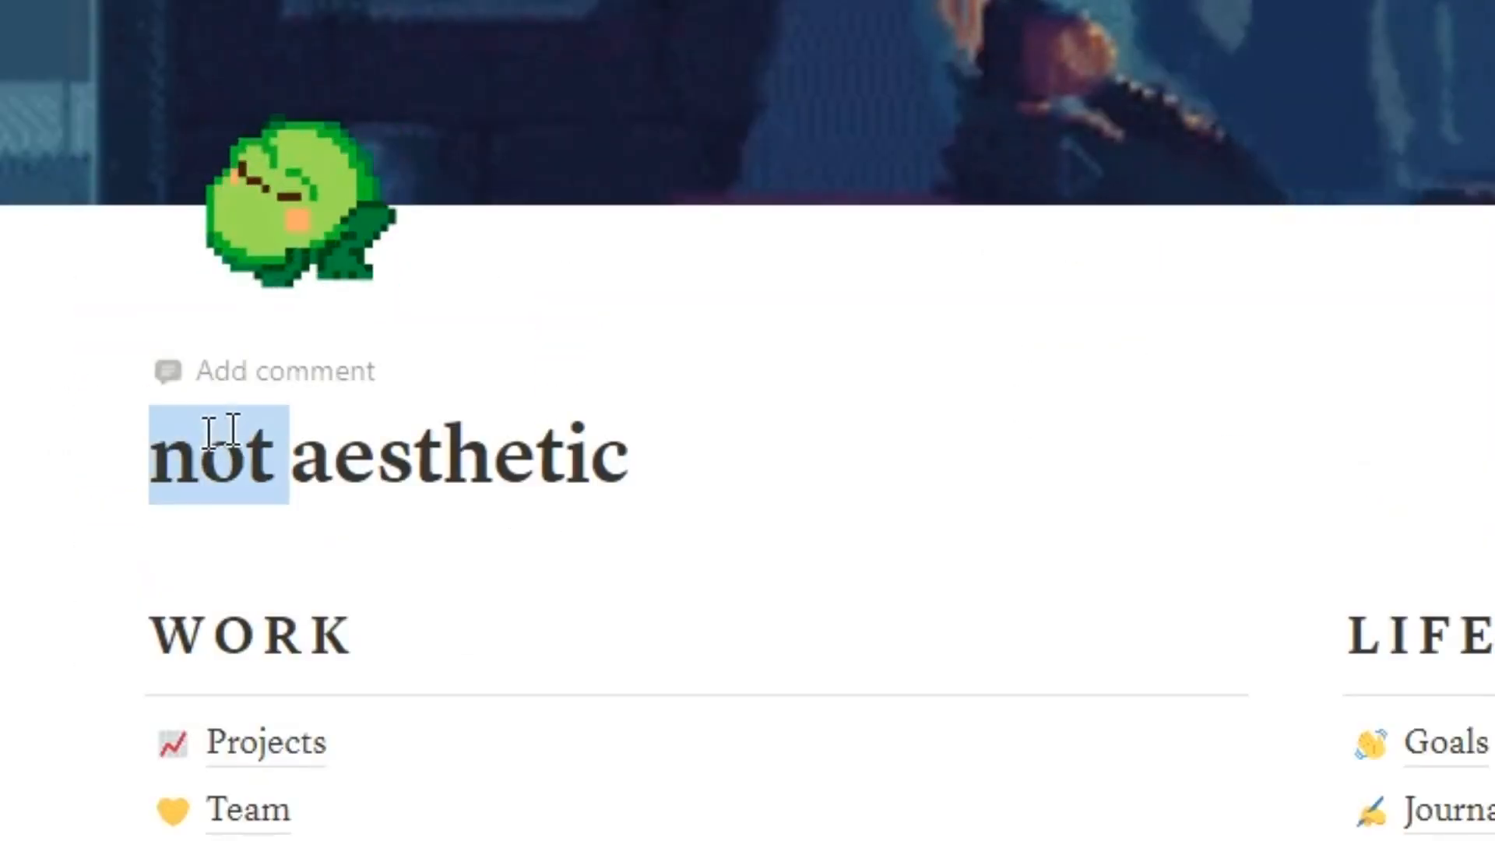
key("BackSpace")
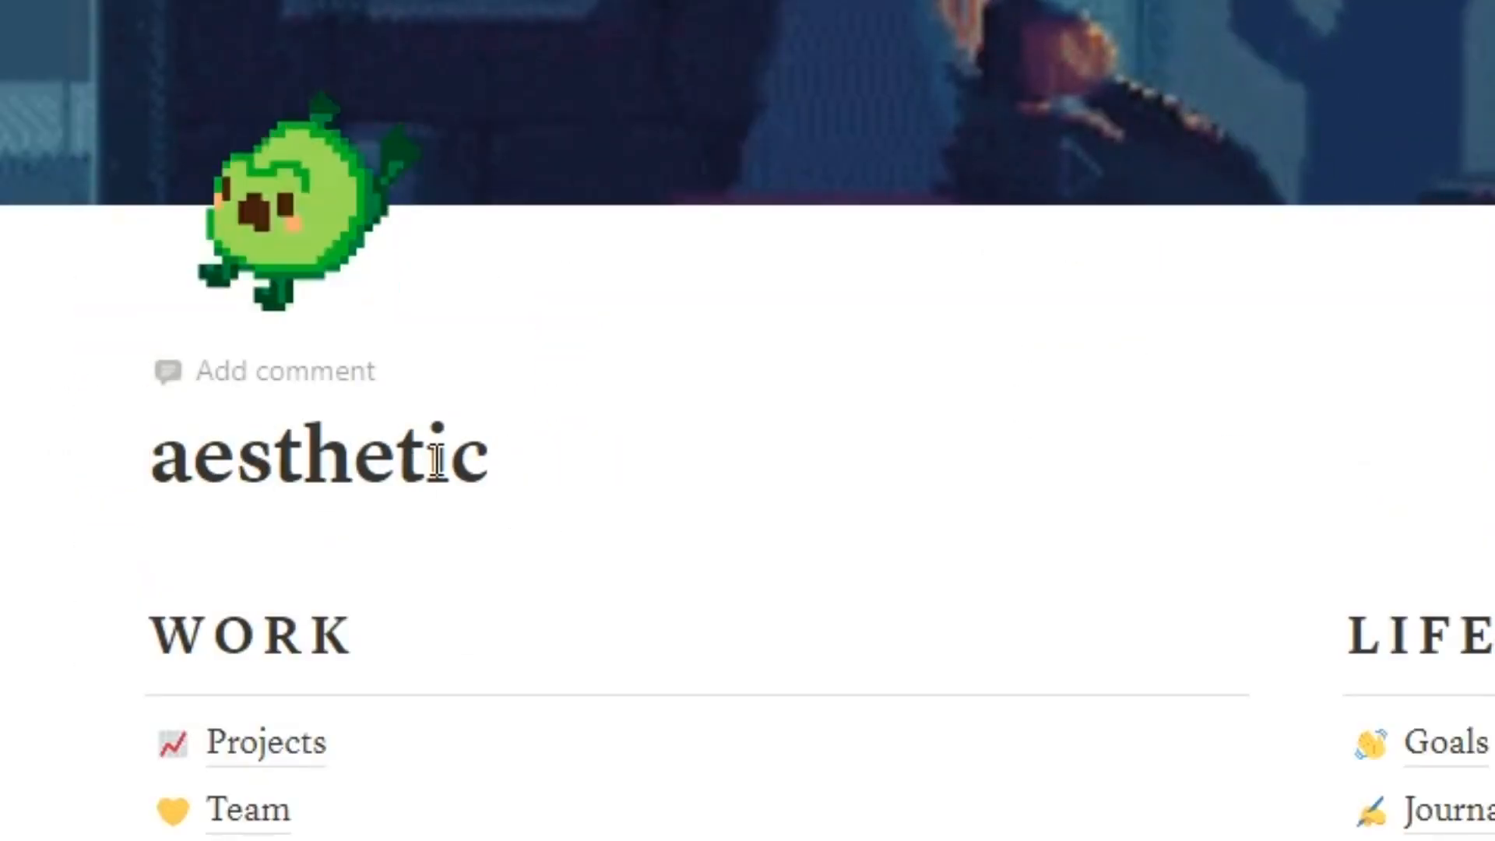
left_click(544, 464)
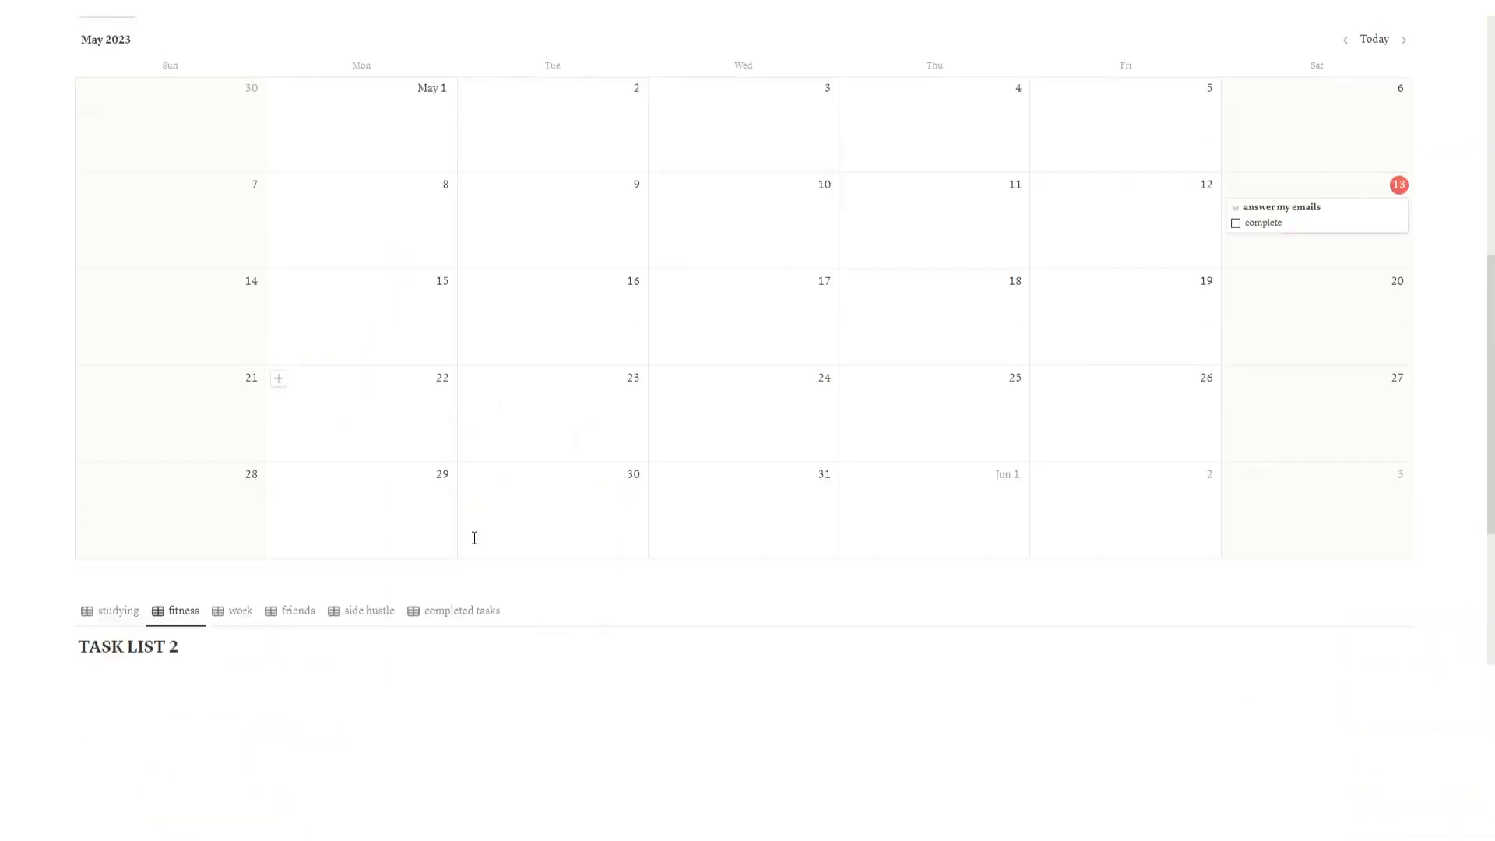
Step: Copy the pixel-art night street GIF from the image search results and paste it between the calendar and TASK LIST 2
scroll(475, 538, "up", 3)
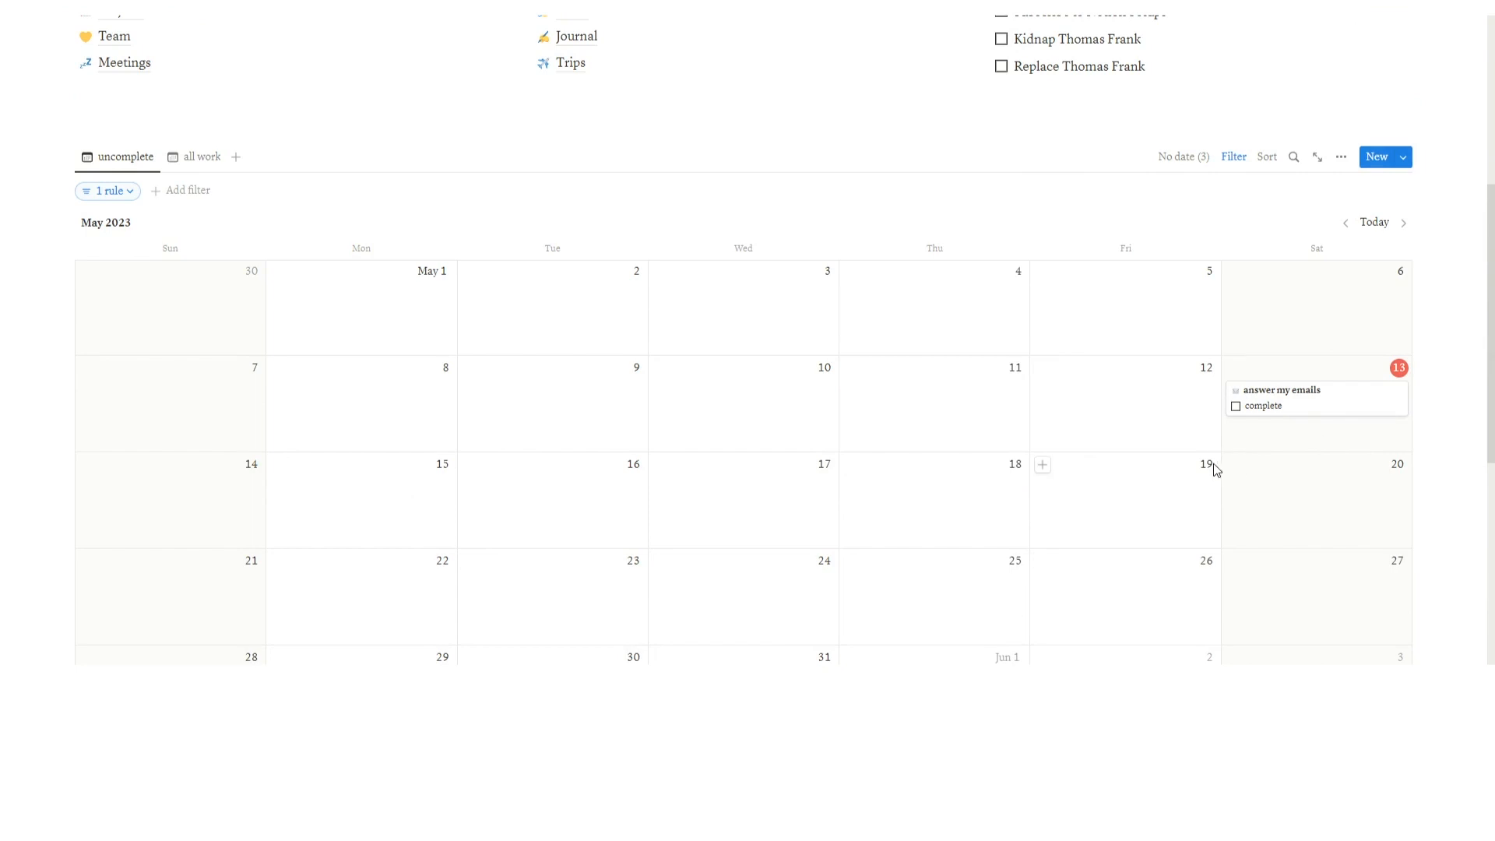
scroll(1215, 469, "down", 2)
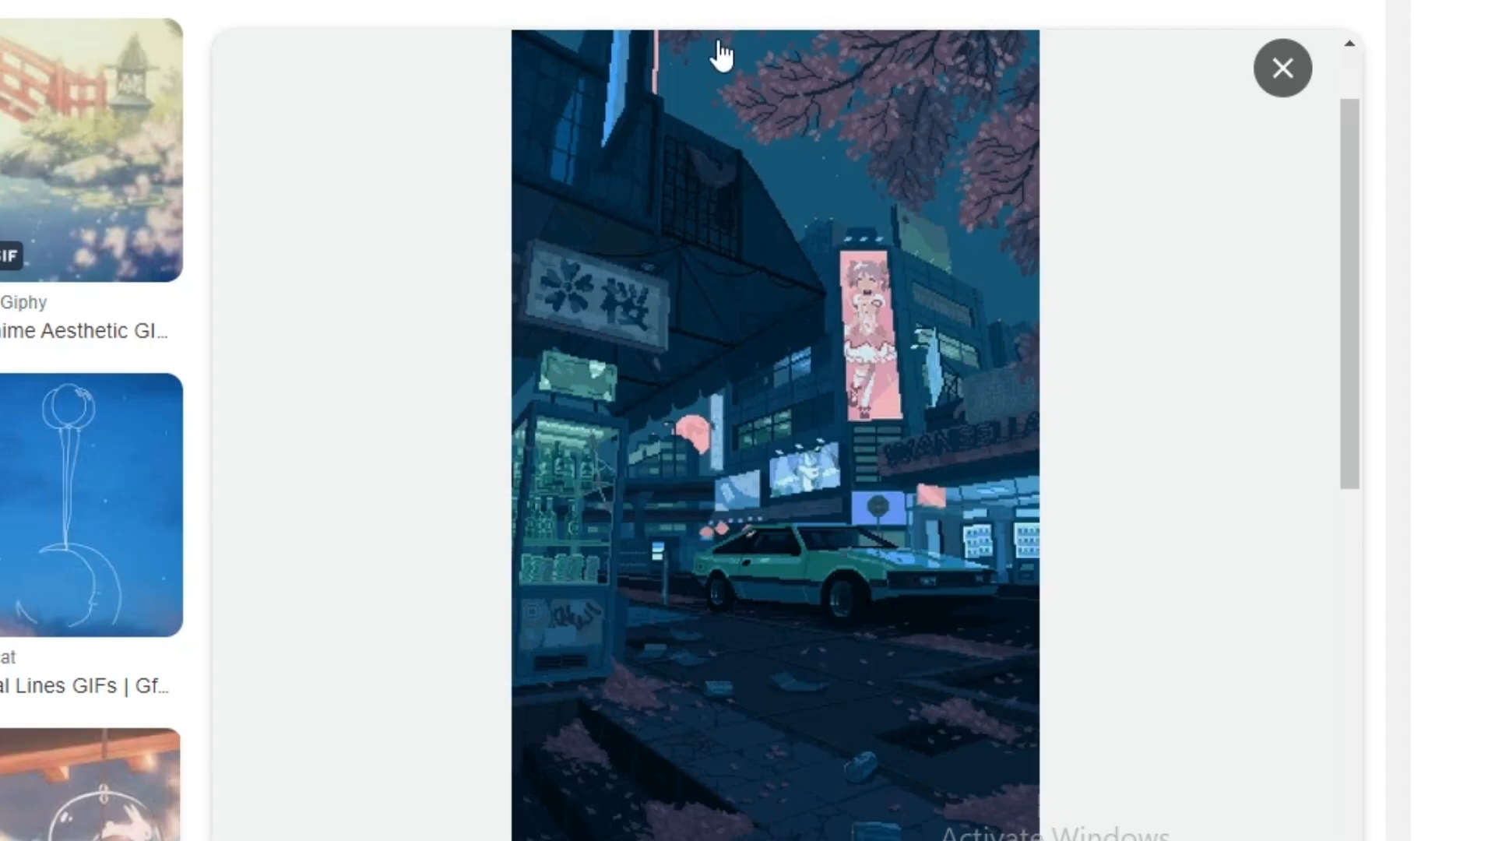
scroll(715, 74, "down", 2)
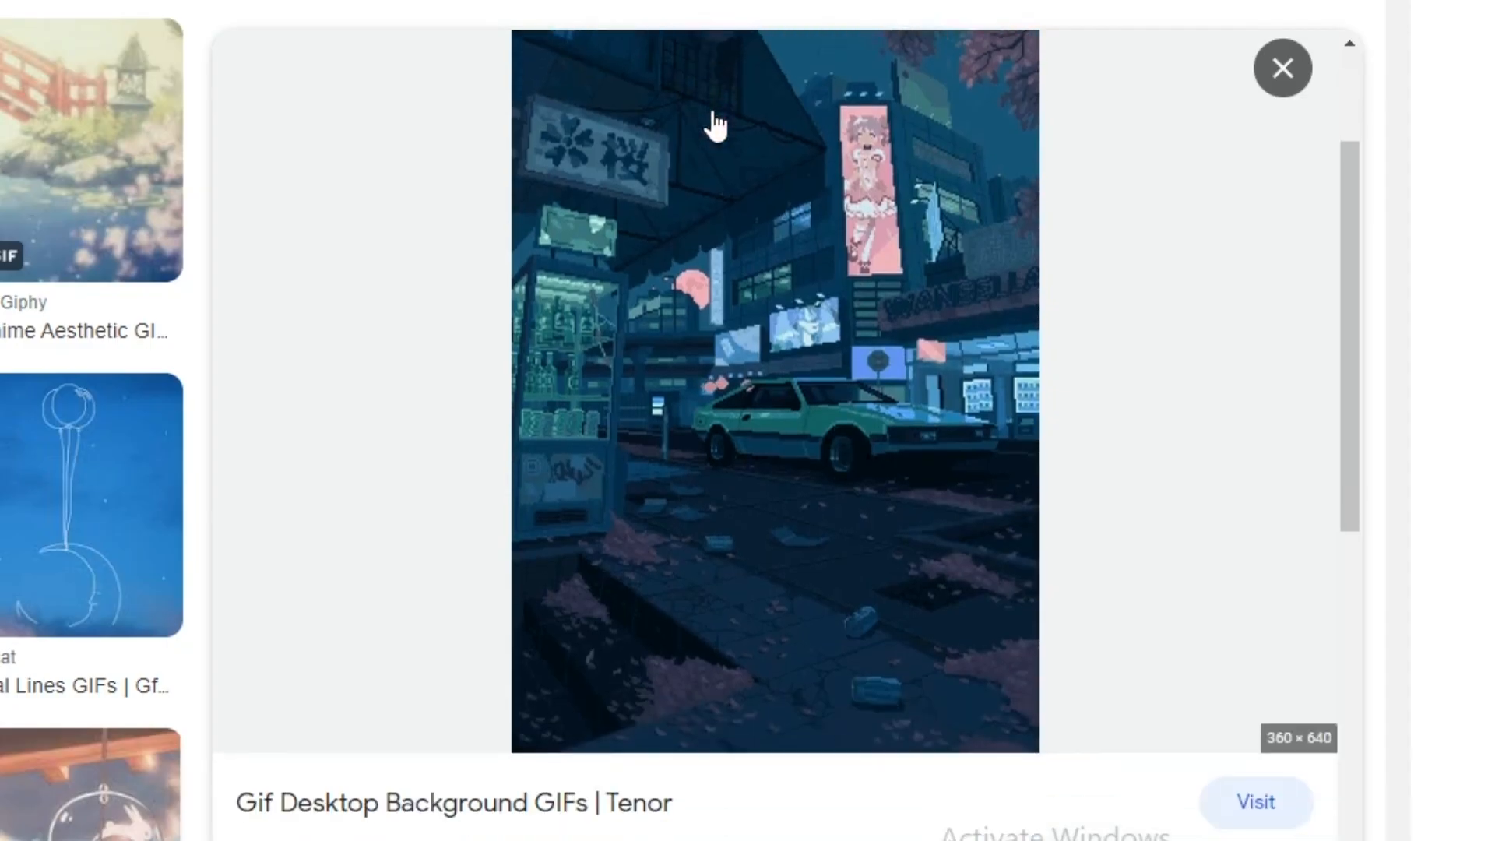
right_click(664, 210)
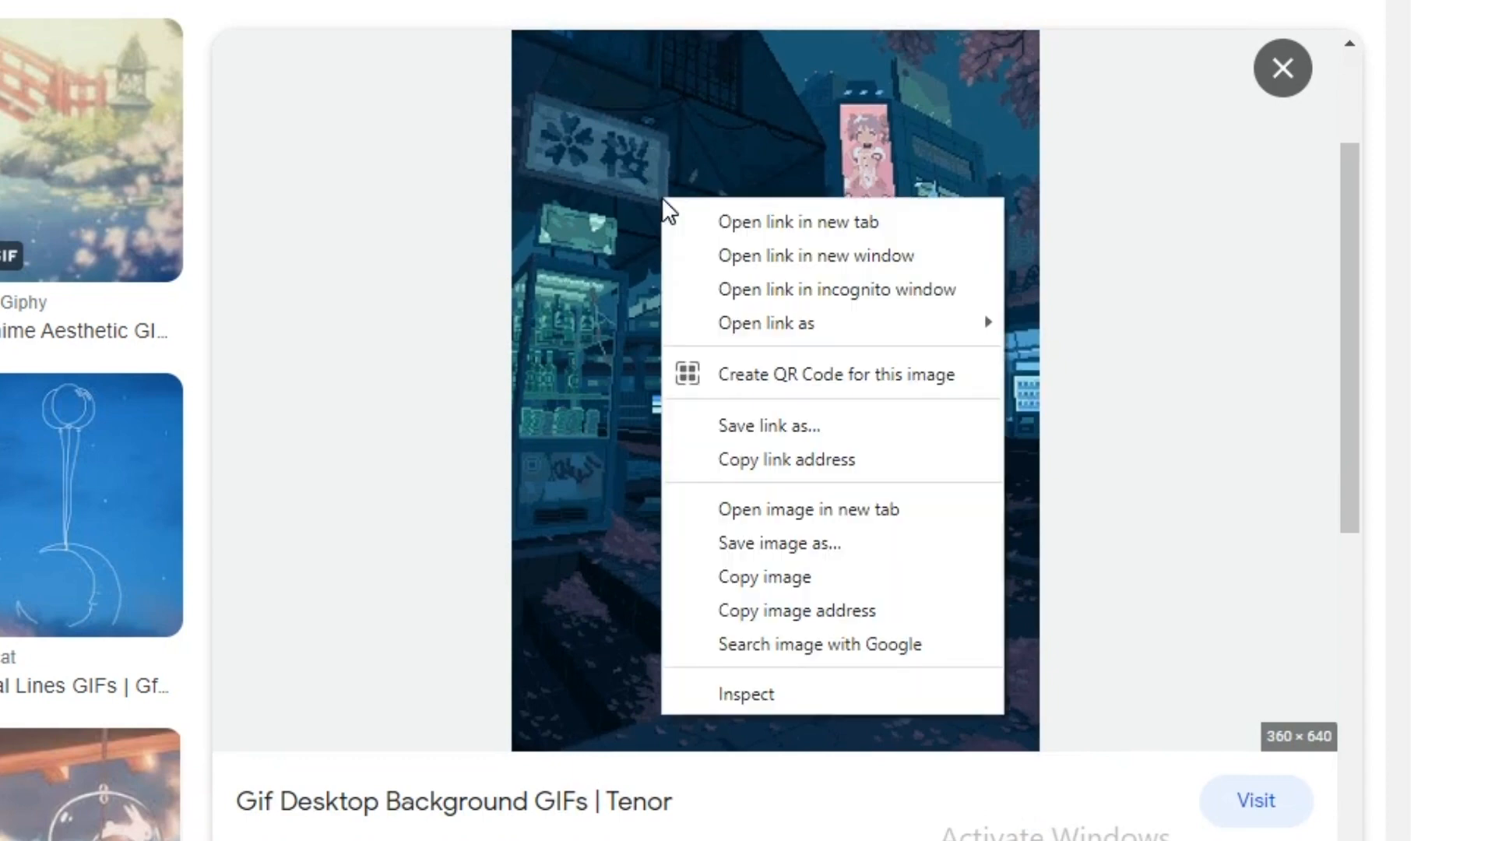
left_click(745, 577)
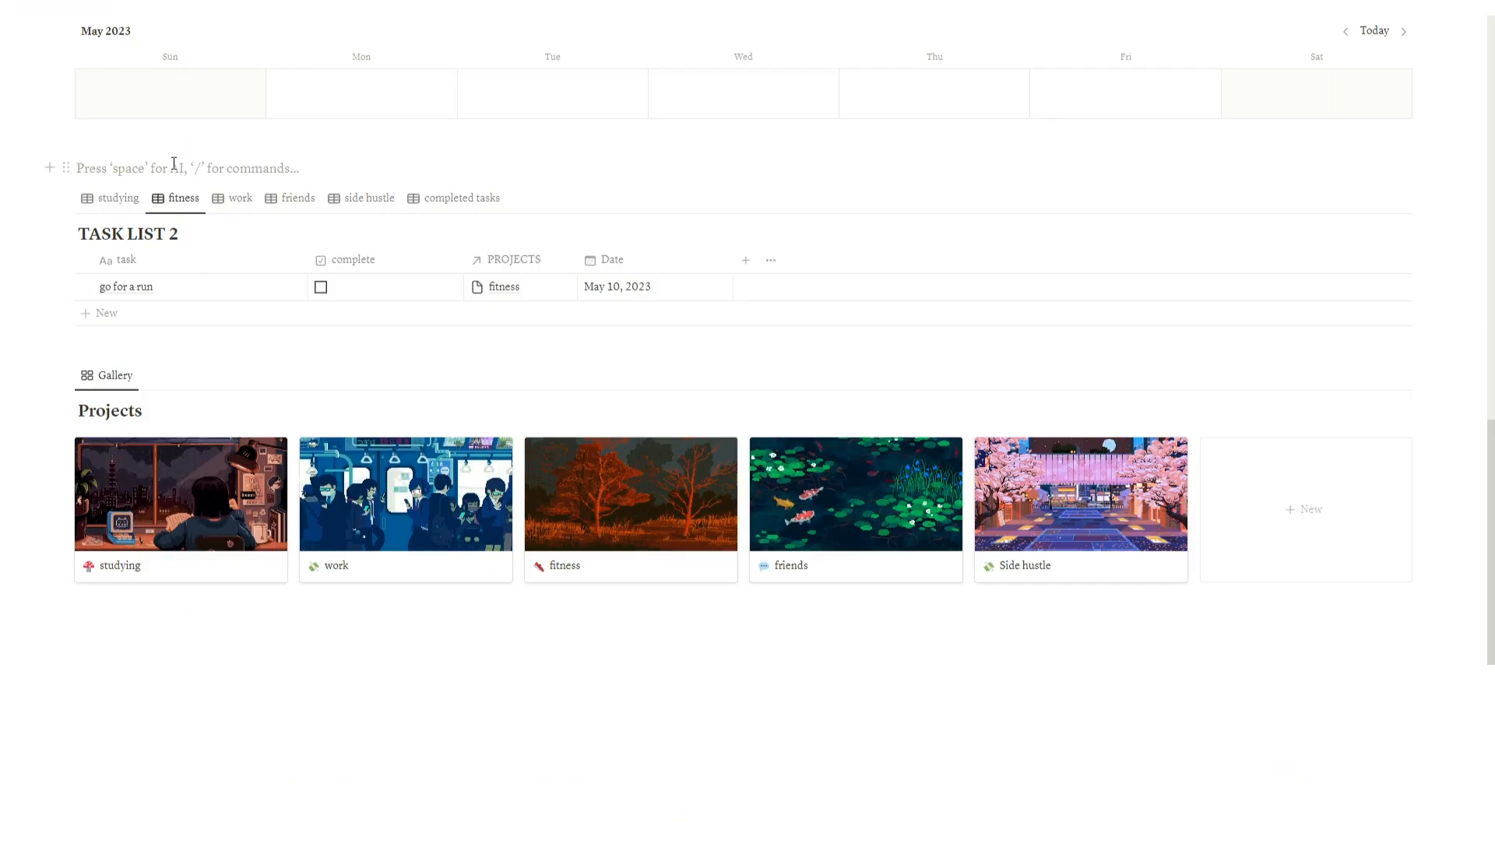
key("ctrl+v")
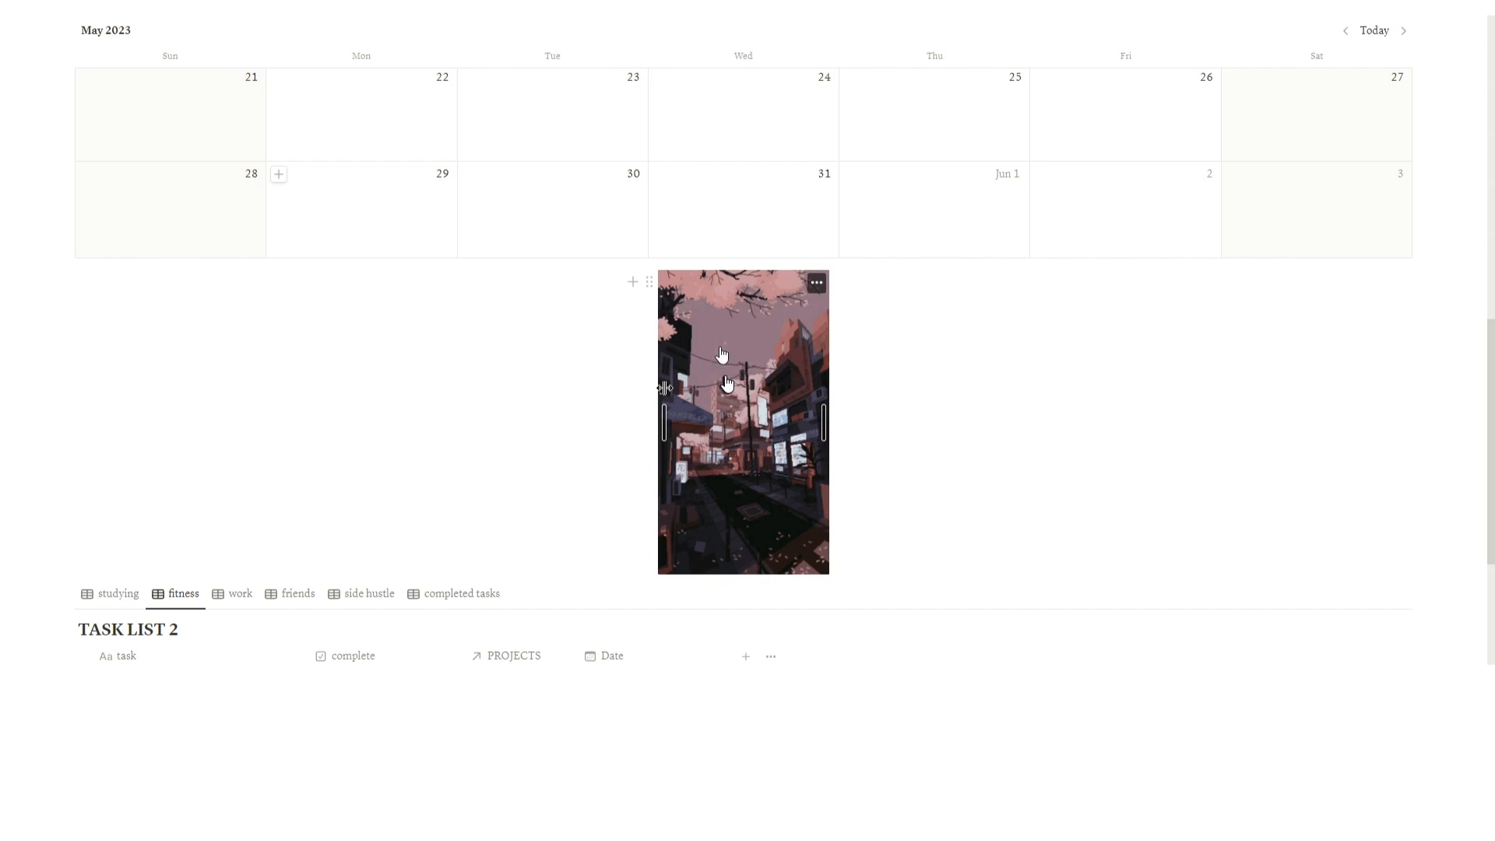
left_click_drag(726, 382, 506, 460)
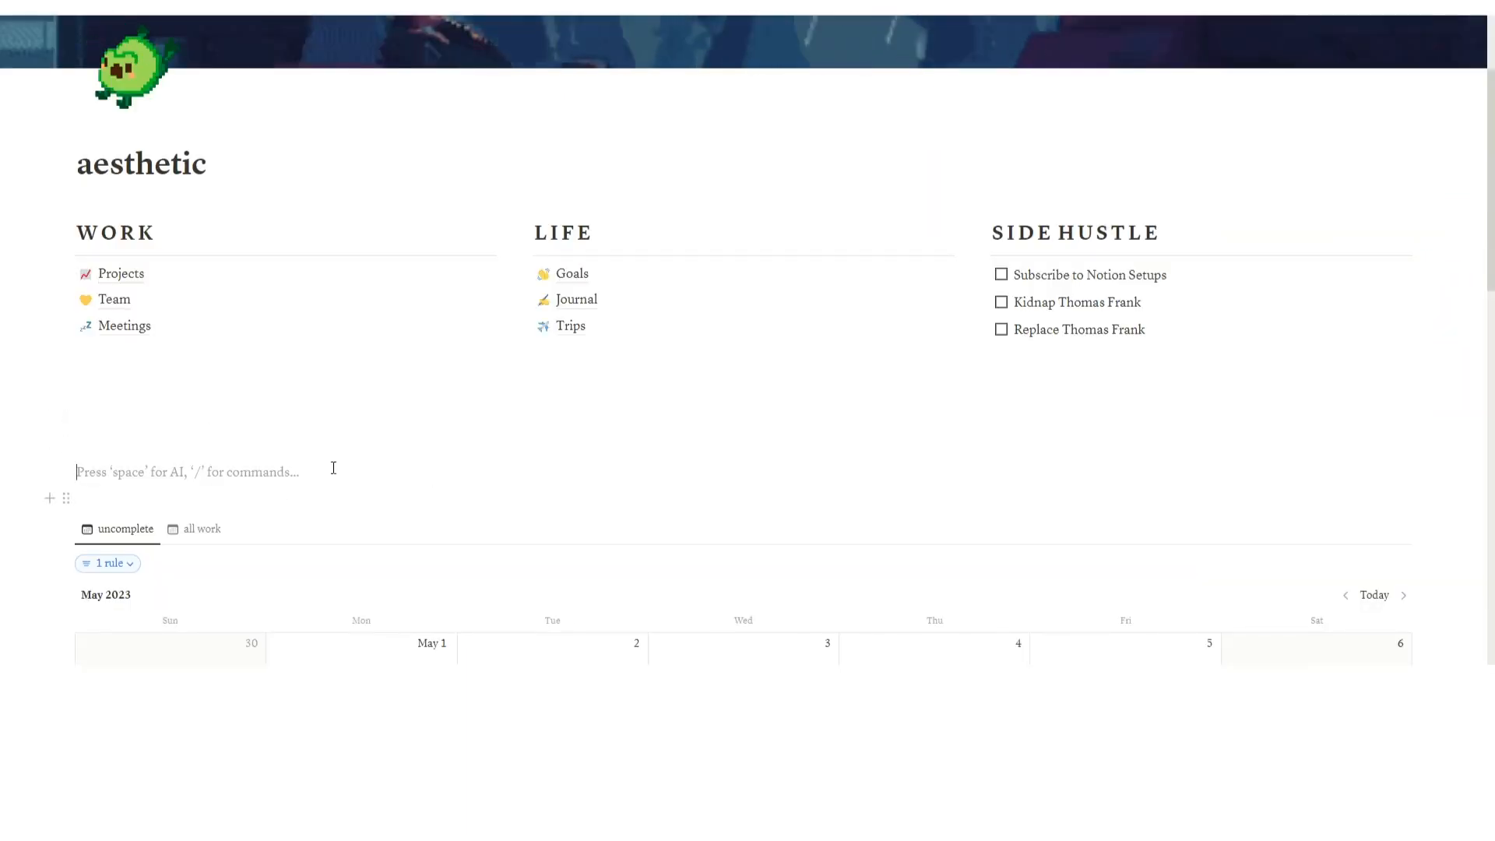
Step: Add two empty lines between the three columns and the calendar
key("Return")
key("Return")
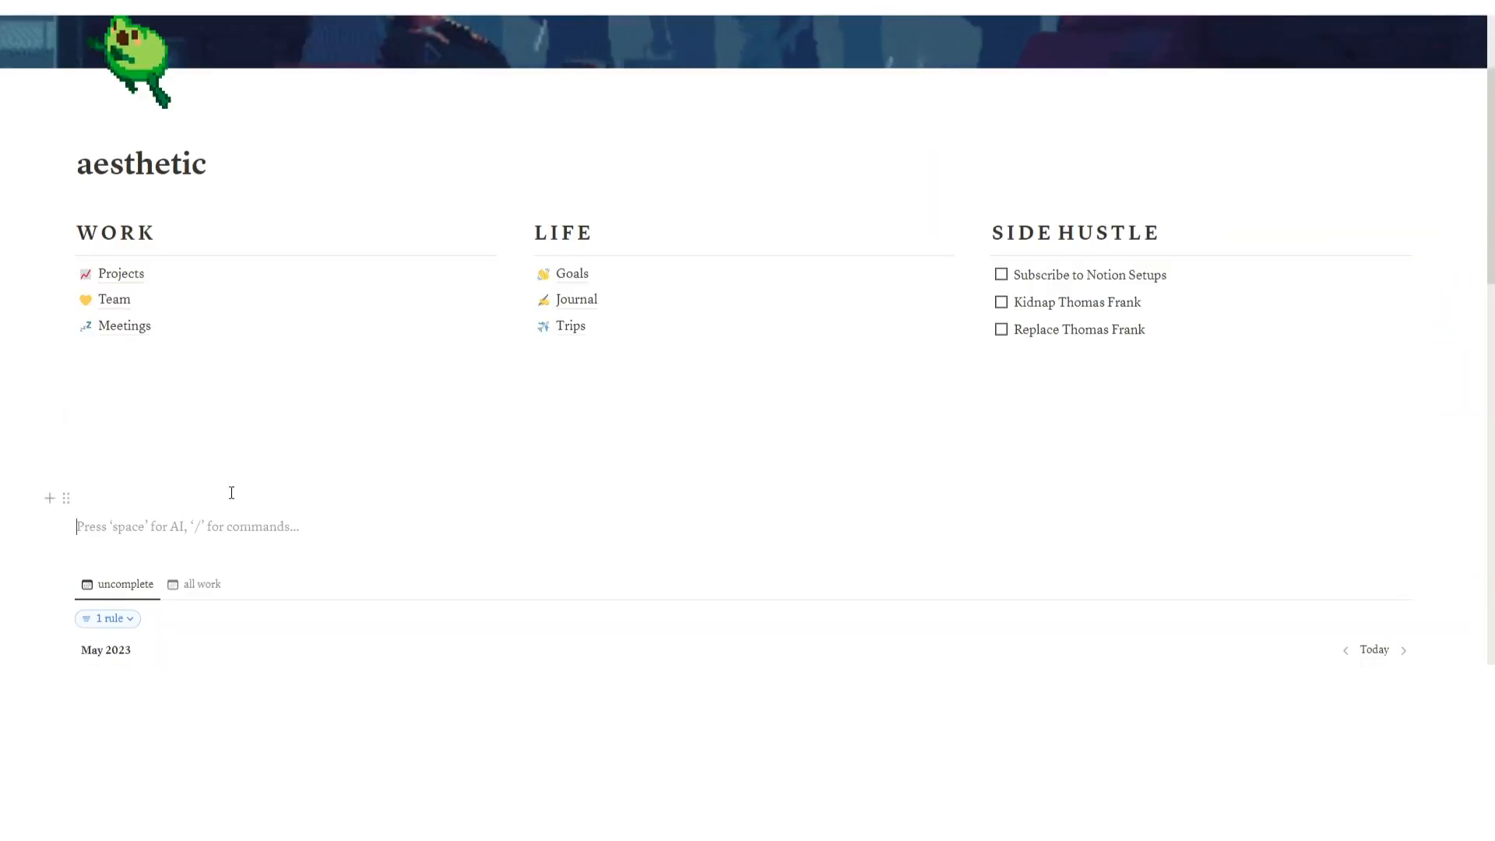
Step: Insert a two-column block above the calendar and move the calendar into its first column
left_click(248, 504)
type("/")
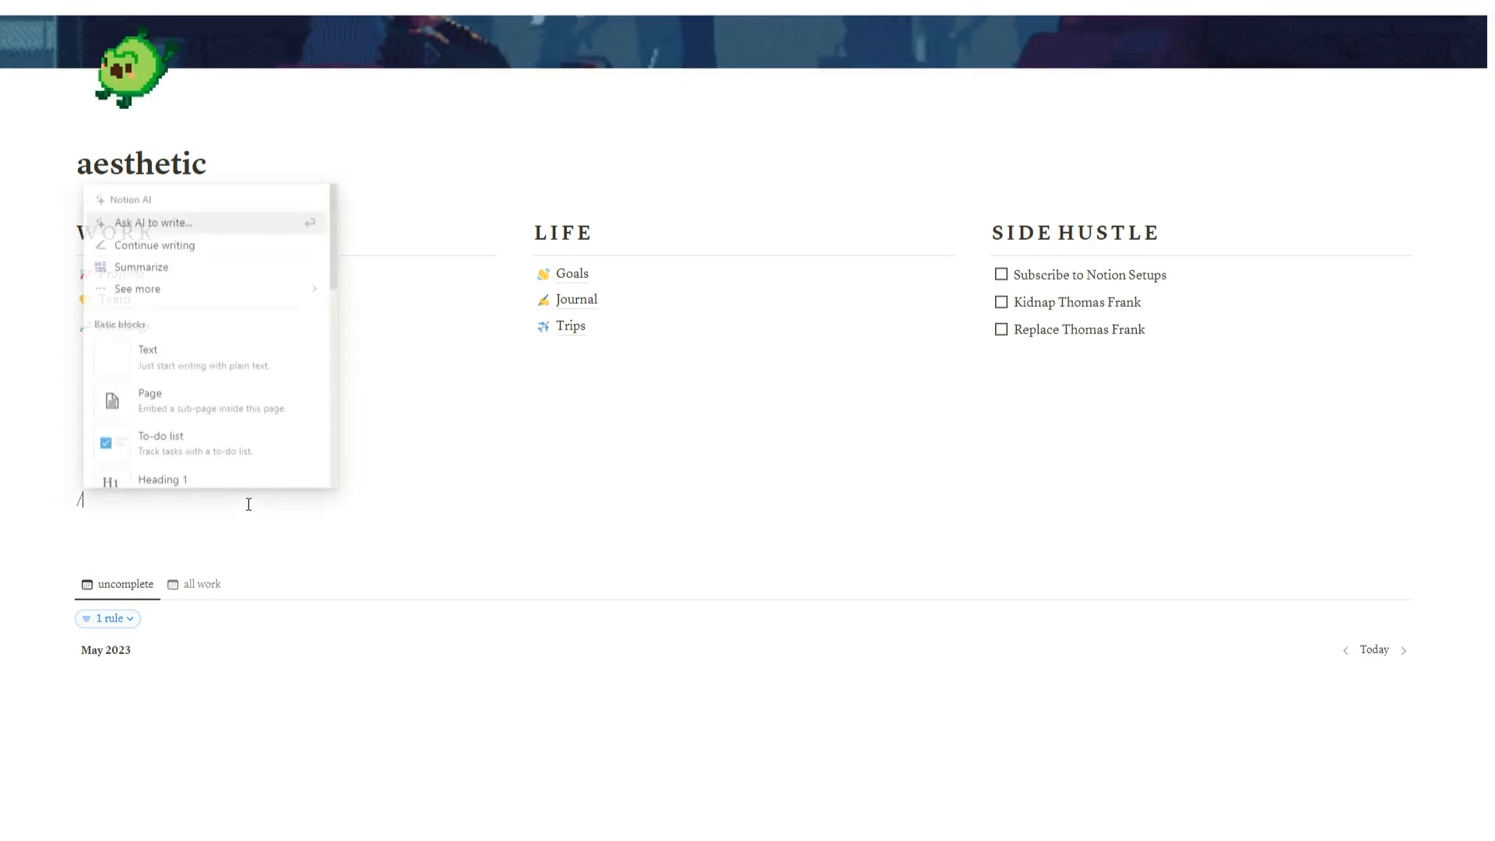
type("col")
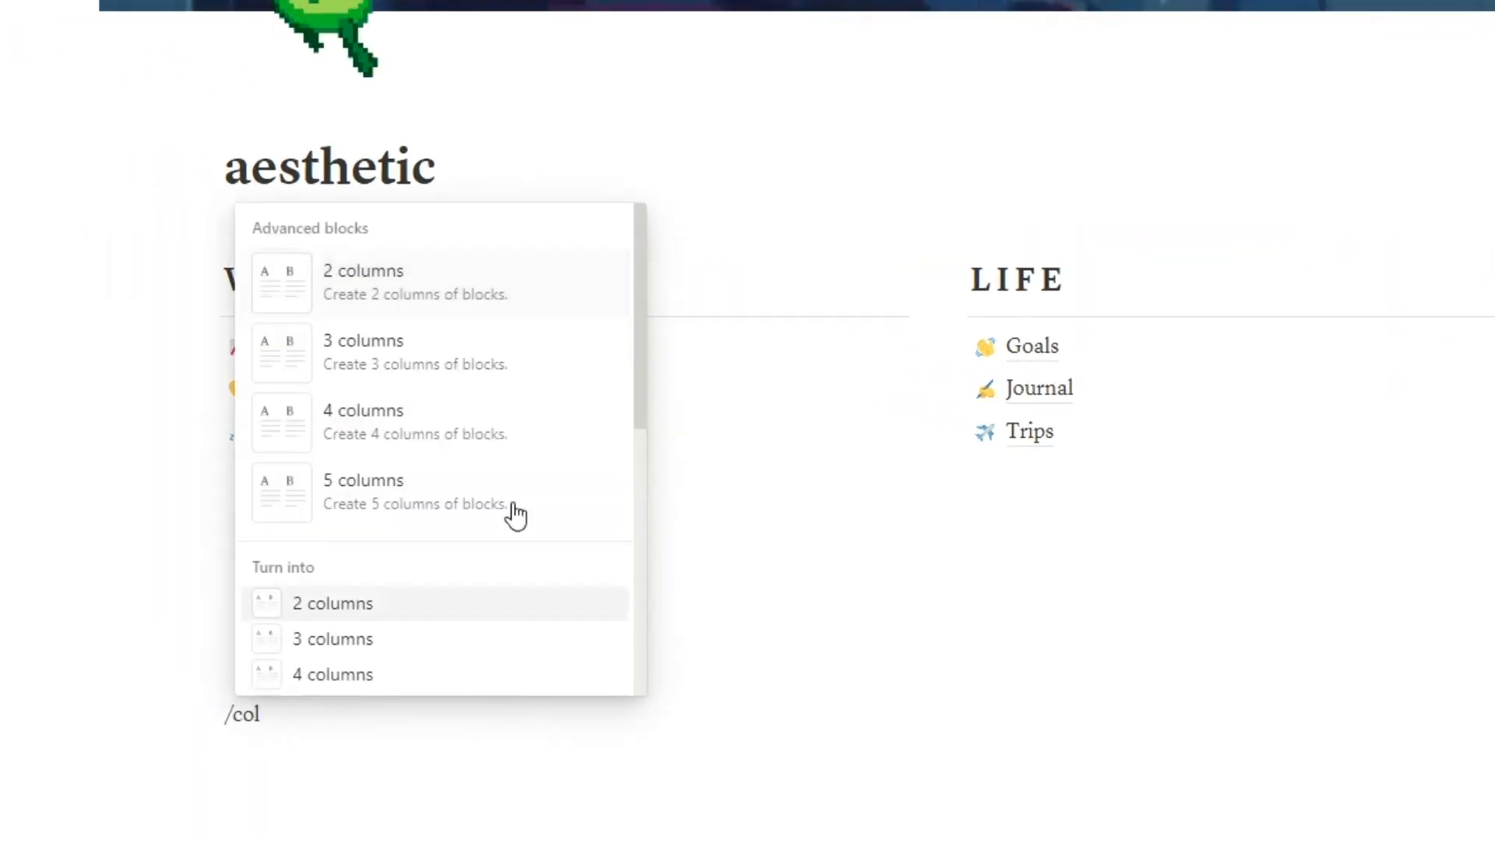
left_click(510, 279)
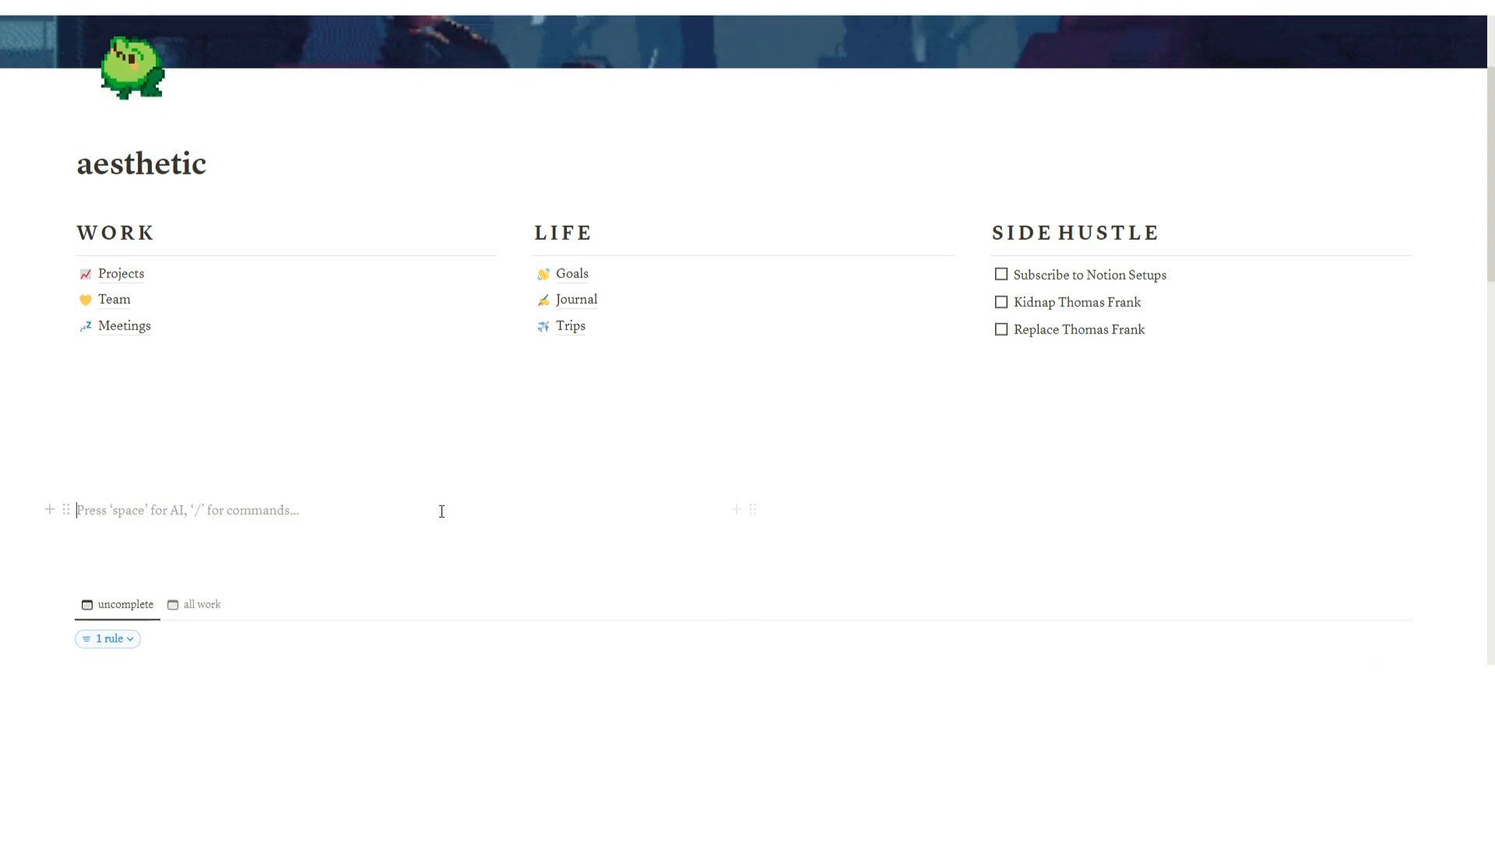
left_click_drag(60, 604, 90, 504)
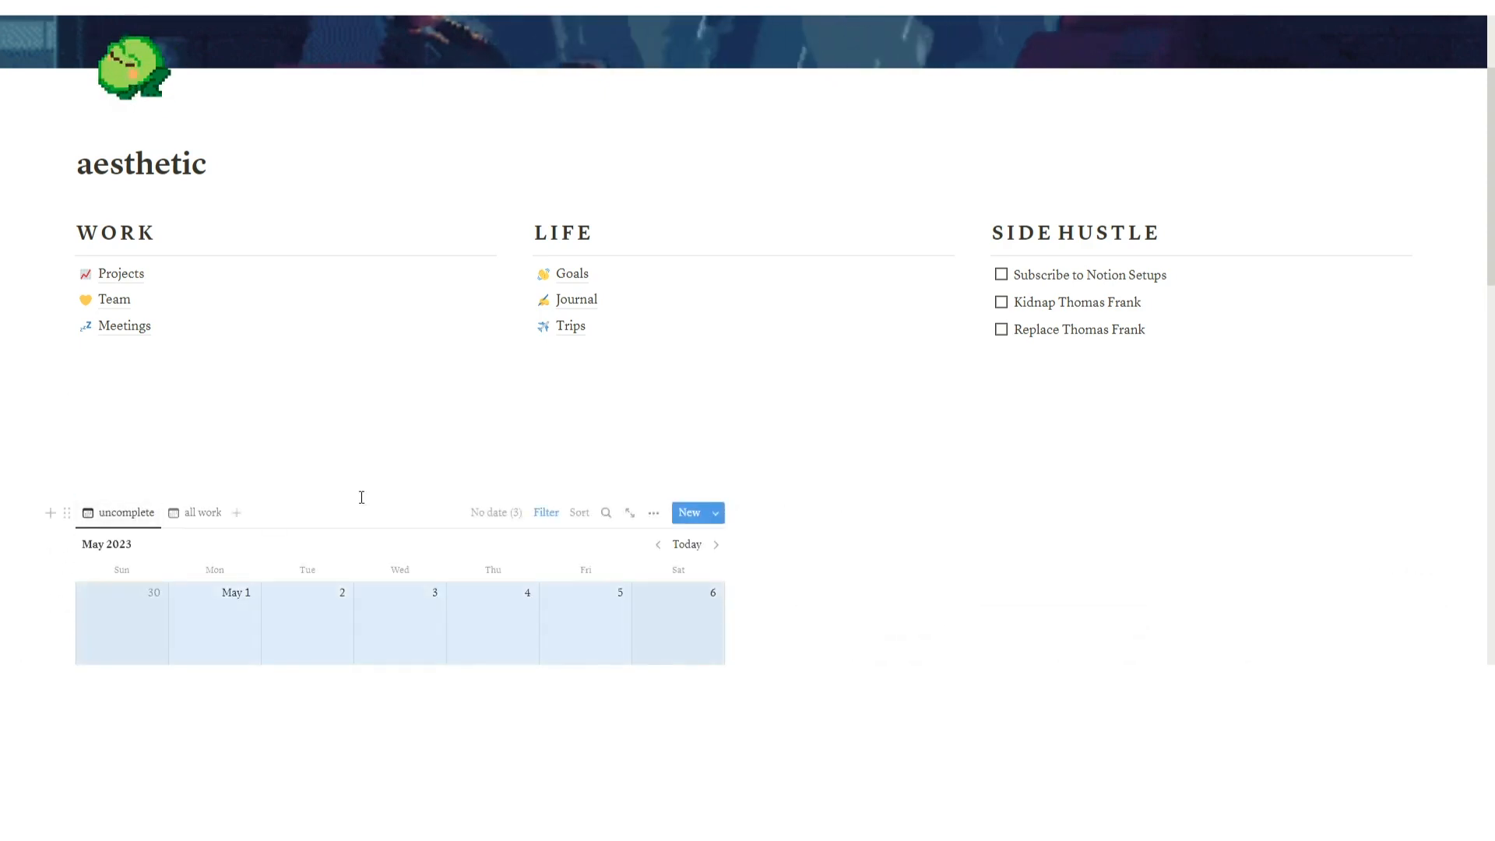
Step: Move the pixel-art street GIF into the second column, beside the calendar
scroll(488, 445, "down", 3)
scroll(491, 452, "down", 4)
left_click_drag(645, 479, 884, 383)
scroll(829, 364, "up", 8)
scroll(891, 315, "down", 2)
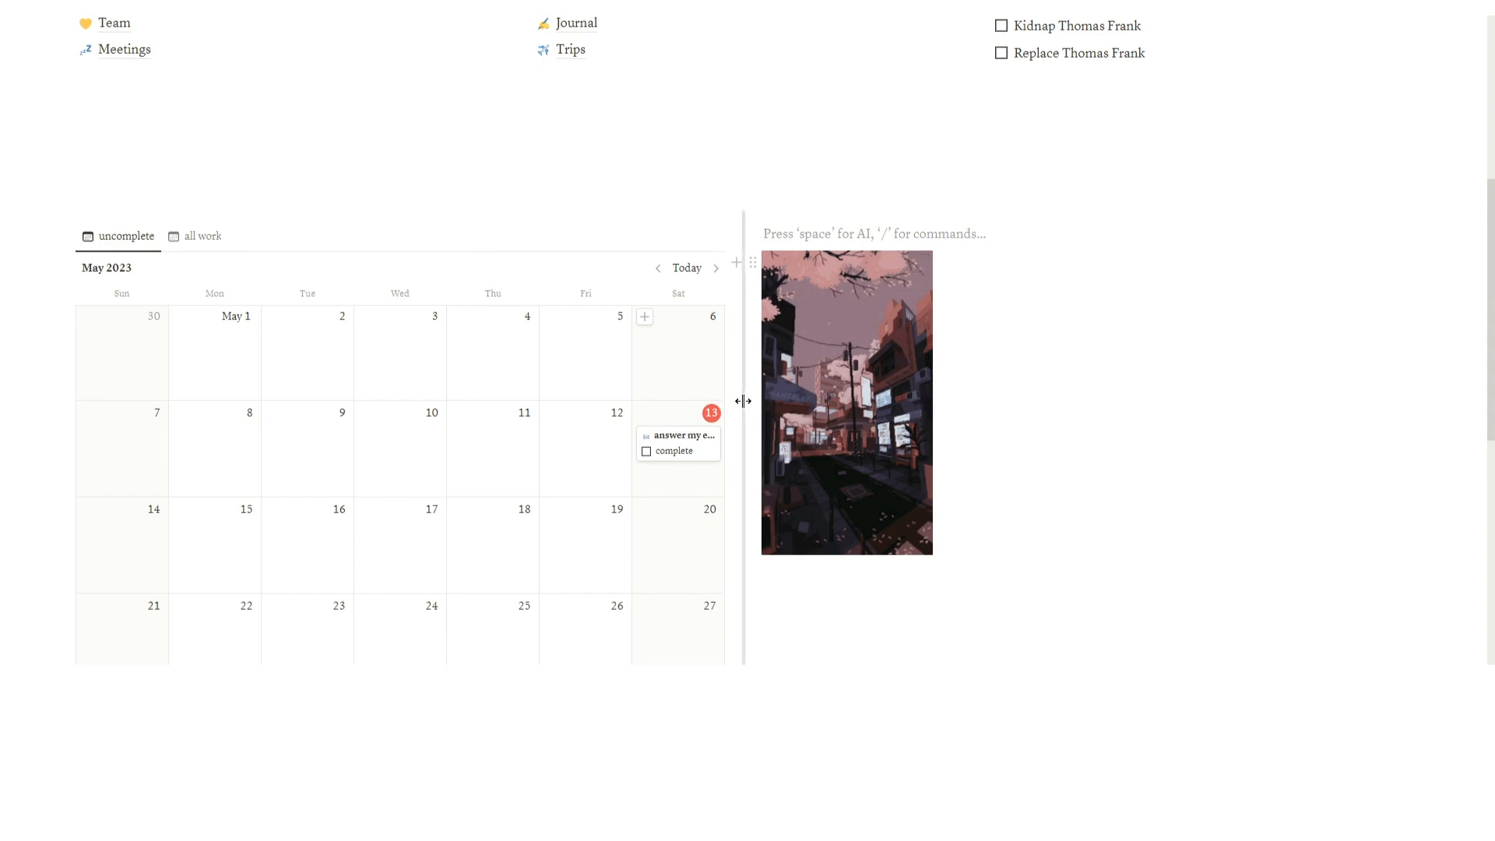
Step: Widen the calendar column to about three quarters of the page width and enlarge the street GIF beside it
left_click_drag(743, 398, 1064, 391)
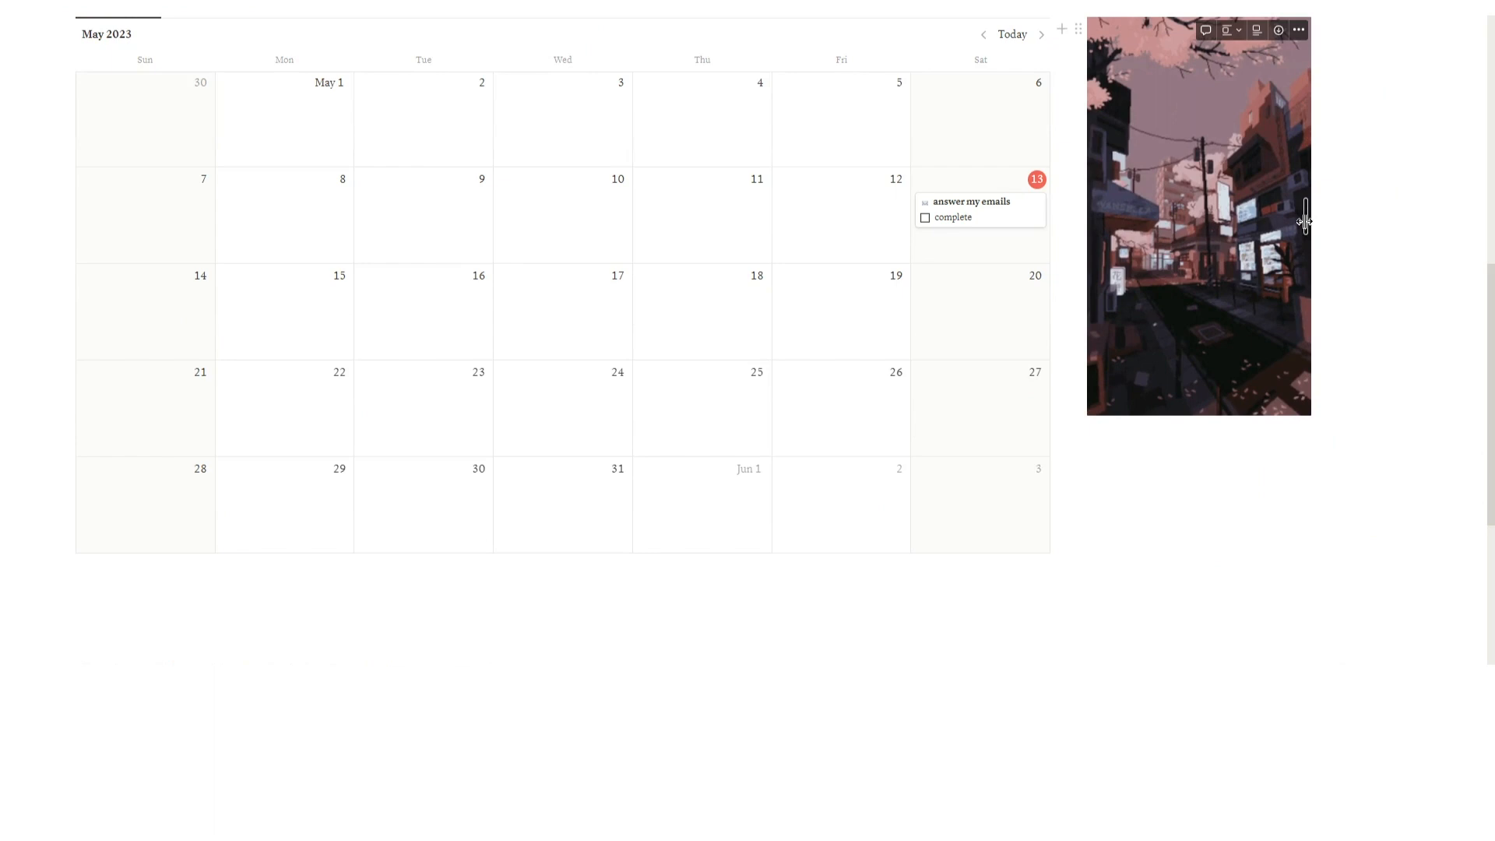
left_click_drag(1306, 224, 1367, 238)
scroll(1401, 273, "up", 3)
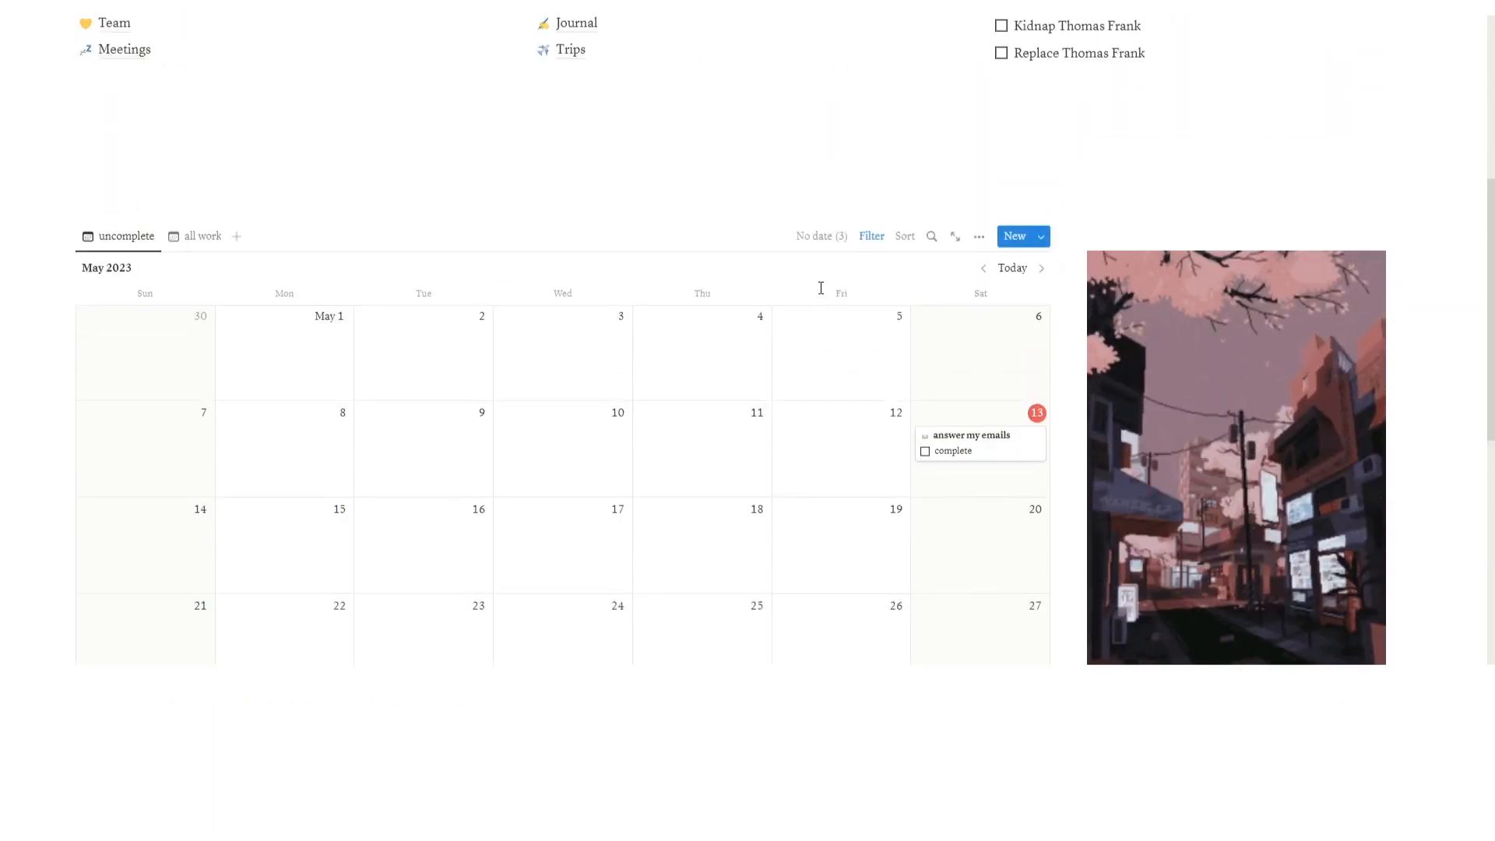
Step: Add a task named "ab work out" to the fitness view of TASK LIST 2
scroll(457, 350, "up", 3)
scroll(622, 405, "down", 6)
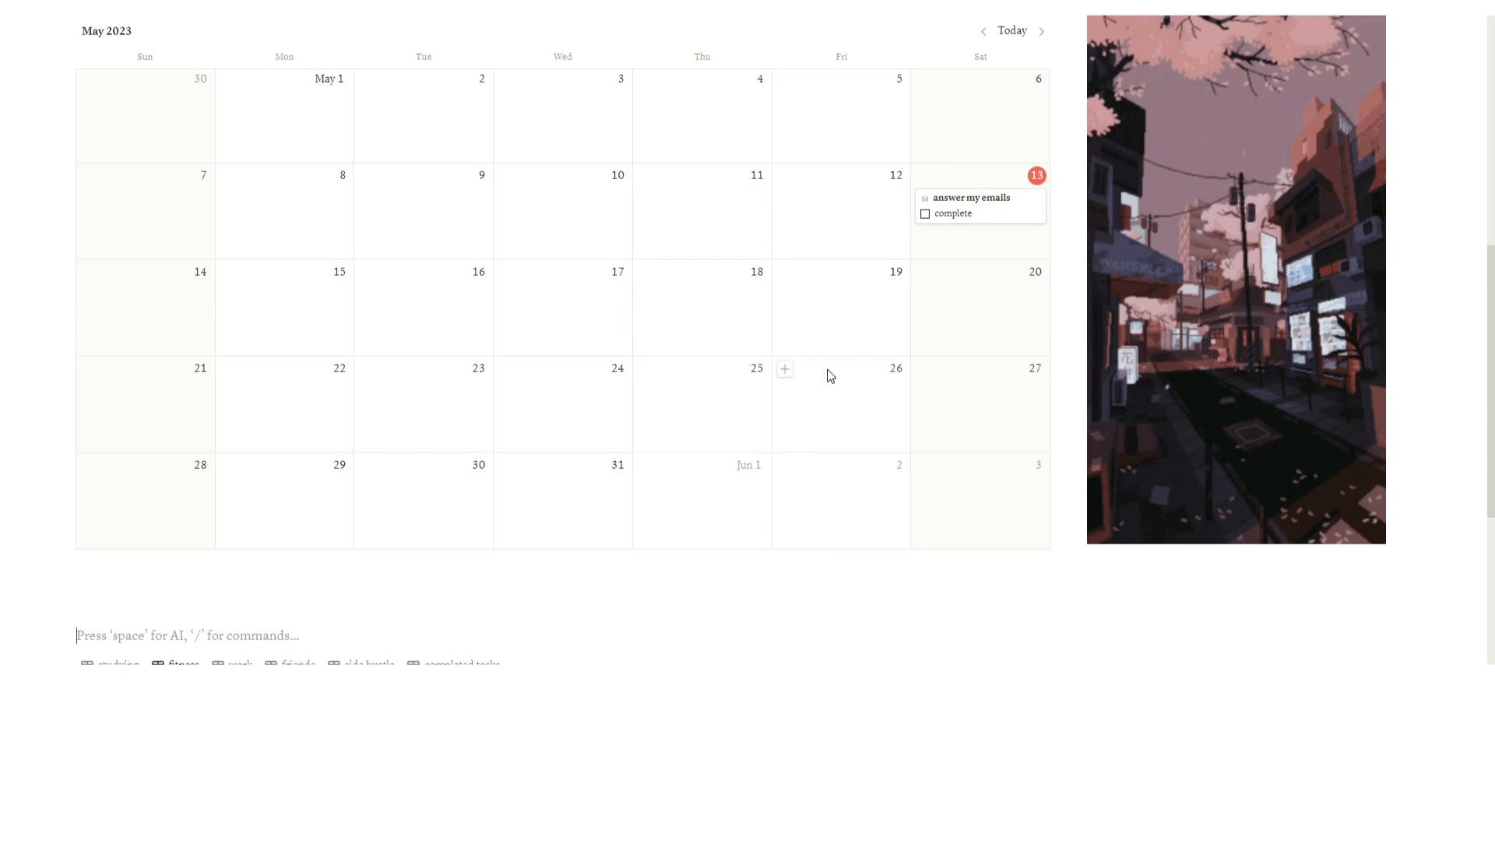
scroll(827, 369, "down", 2)
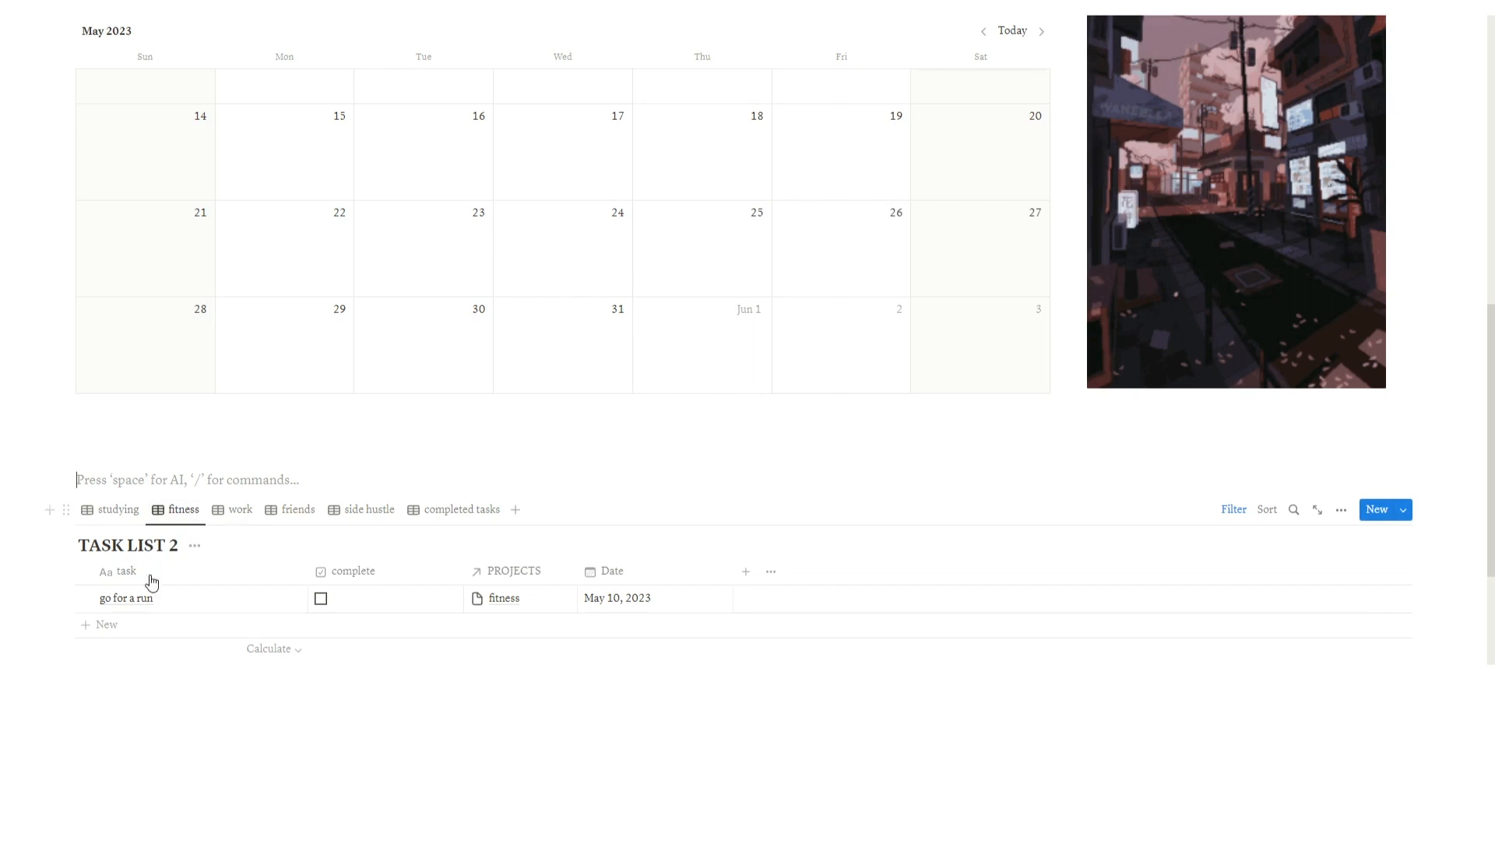
left_click(120, 623)
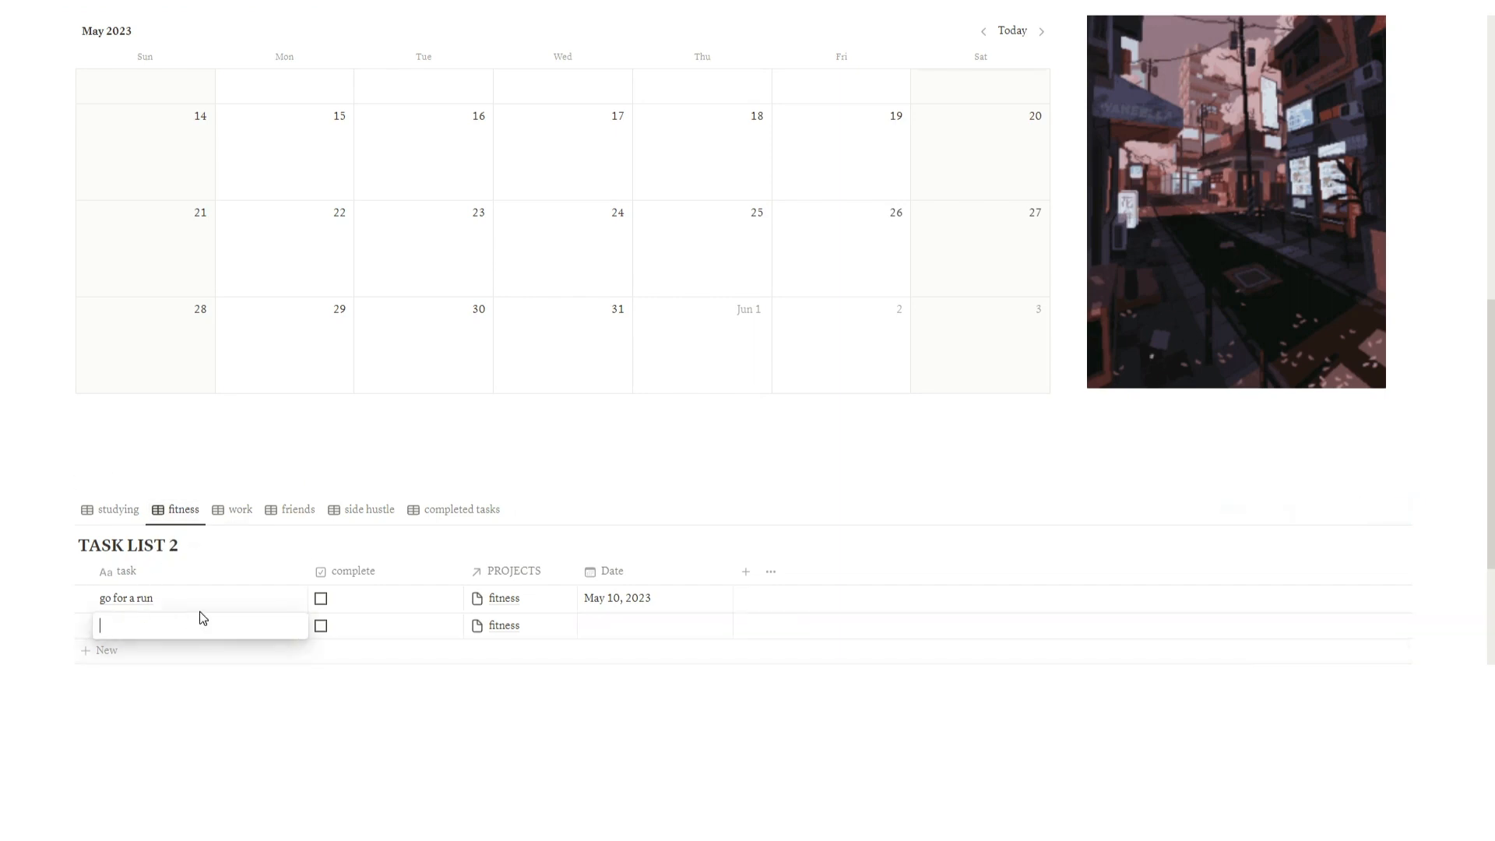
type("ab work out")
key("Return")
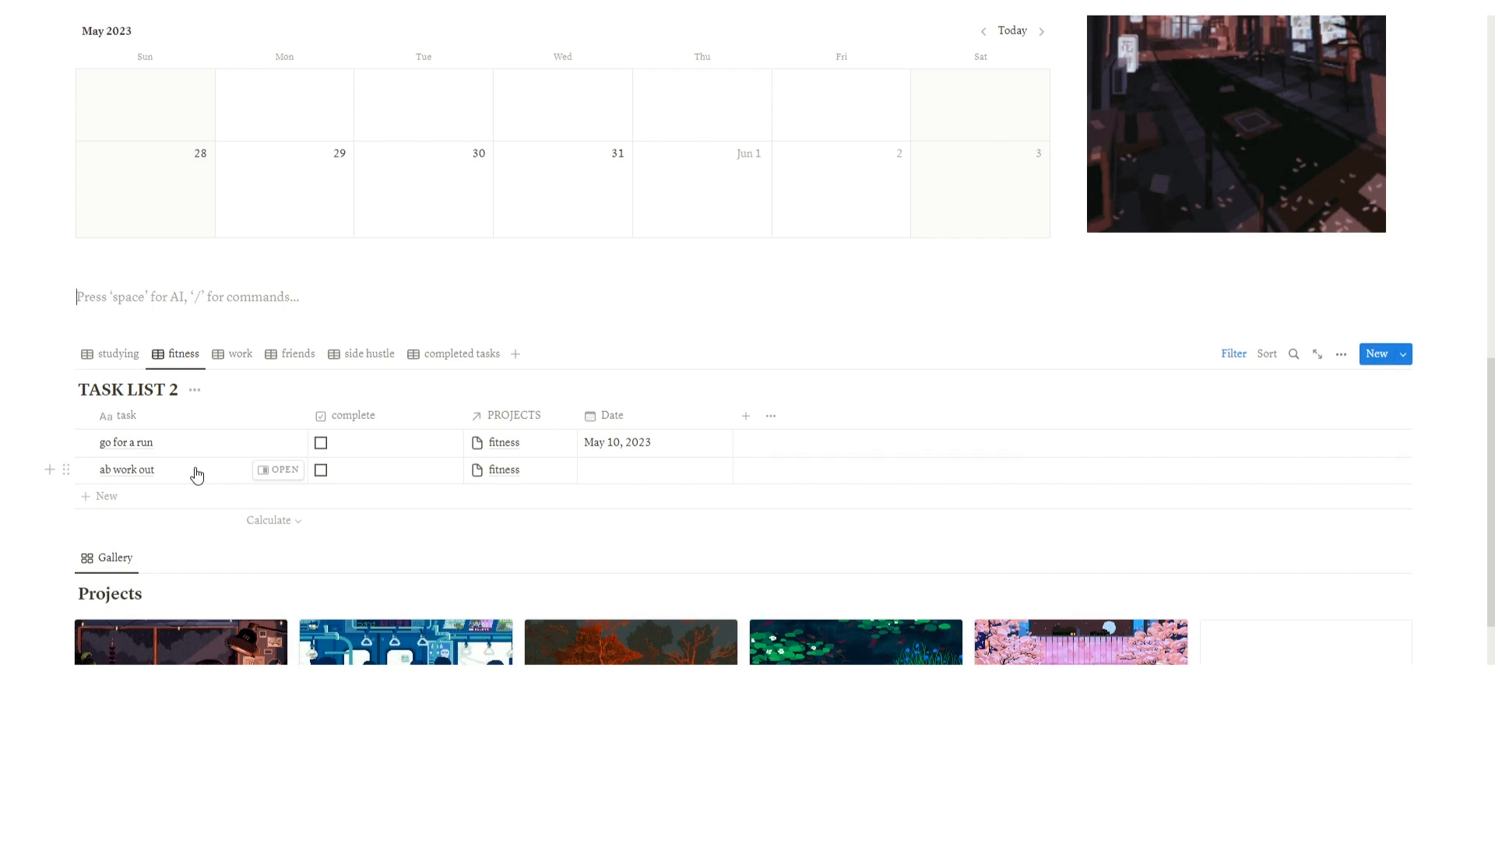
Step: Copy the link of the "How I use Notion Ai (Guide for Beginners)" YouTube video and embed the video in the ab work out page
left_click(269, 469)
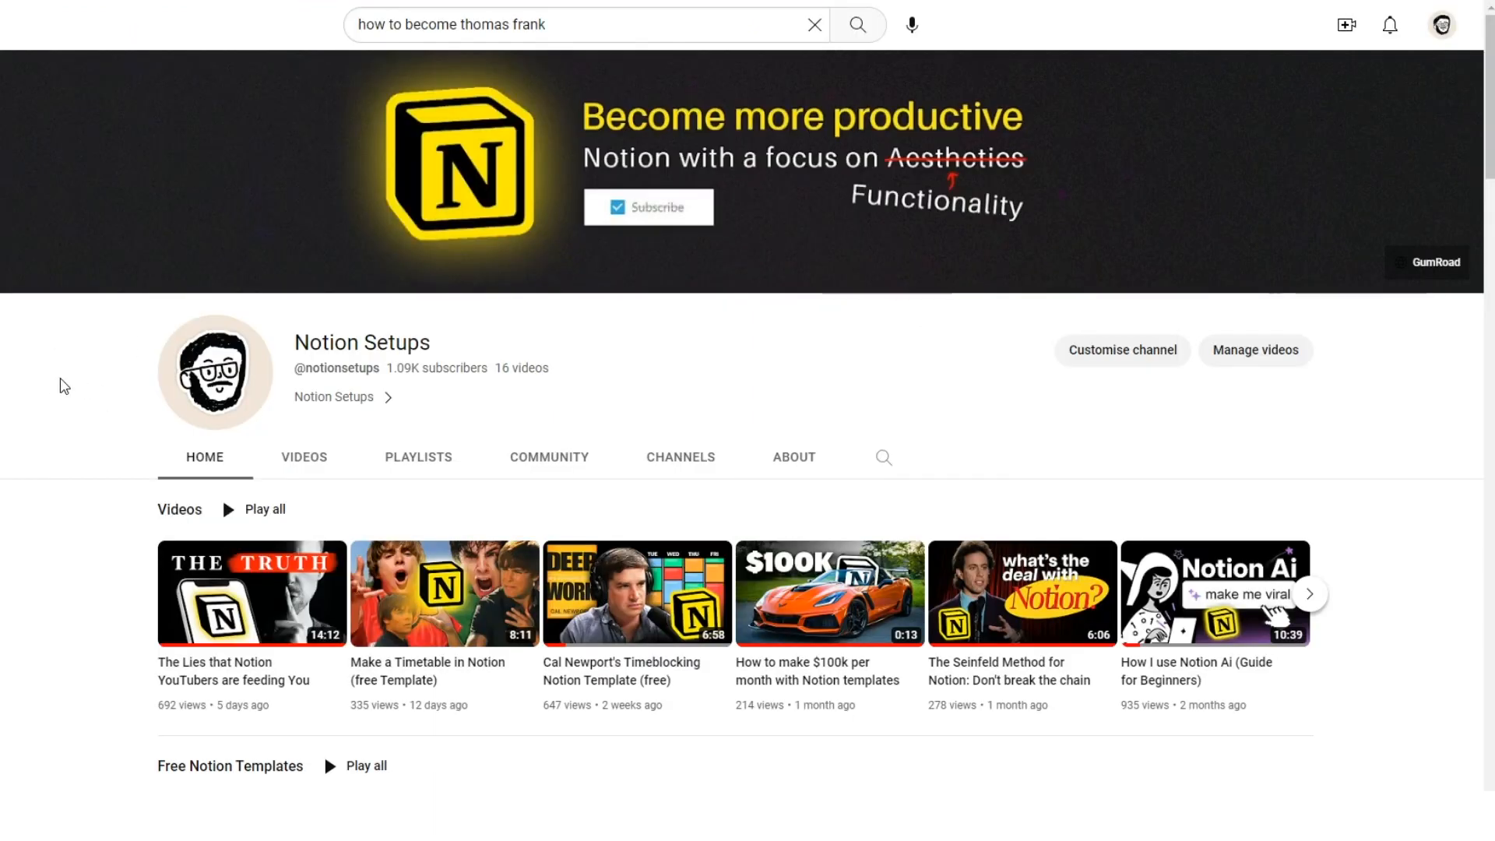
left_click(1248, 558)
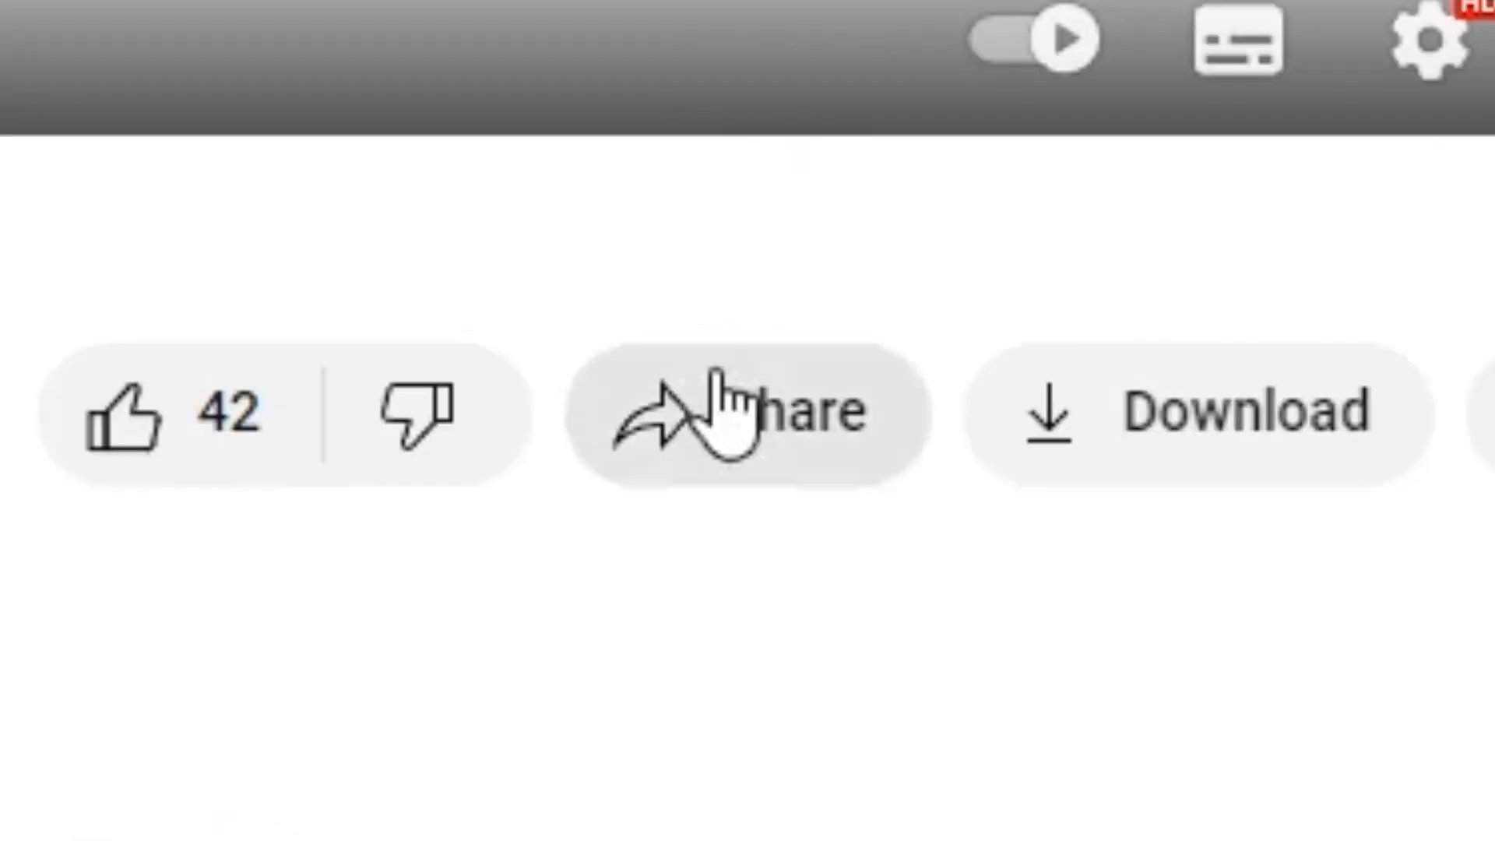
left_click(1032, 840)
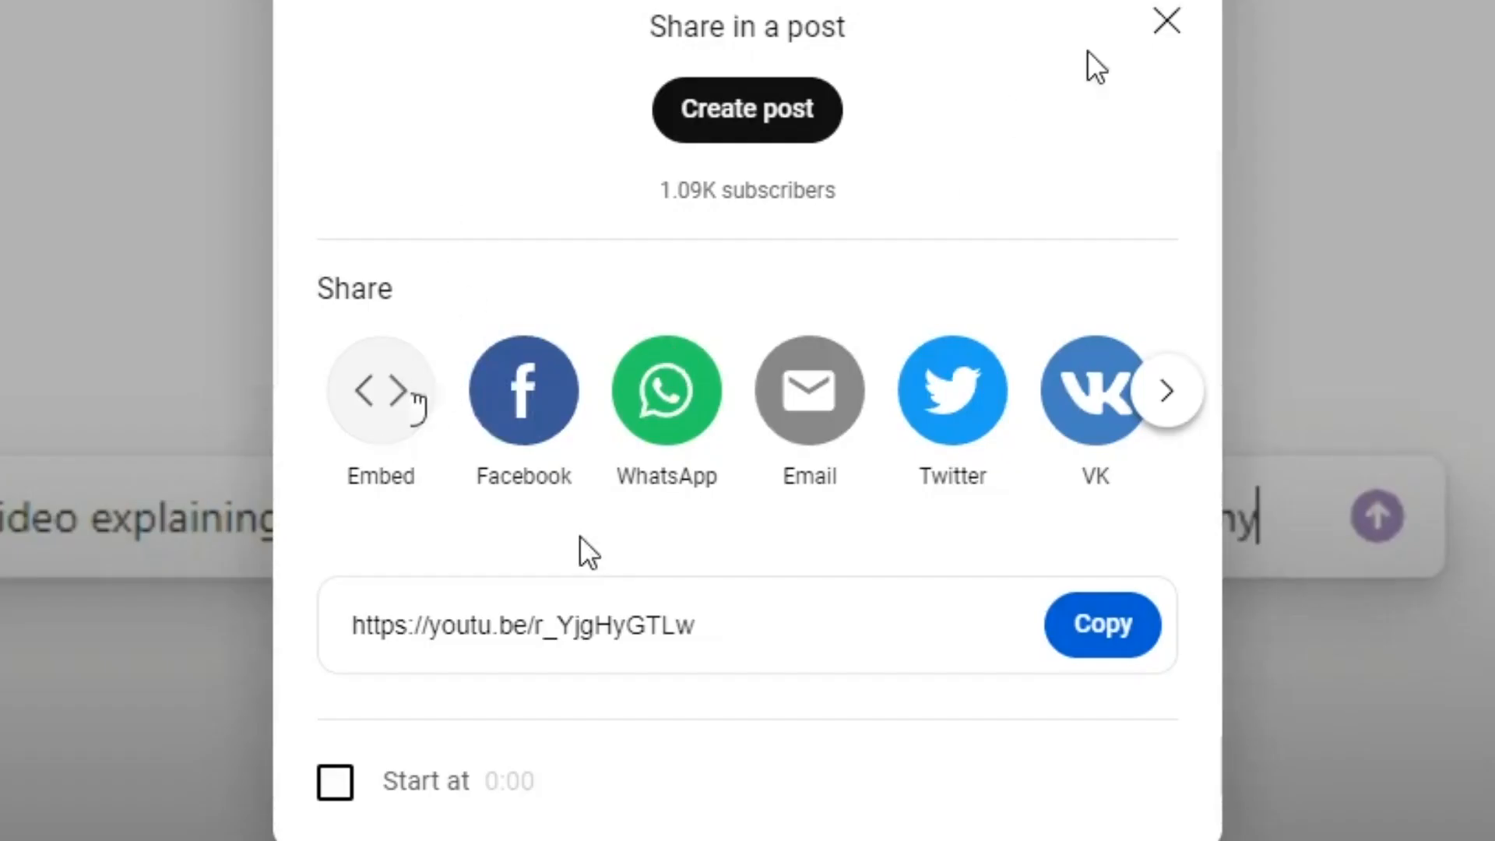
left_click(1166, 21)
key("ctrl+l")
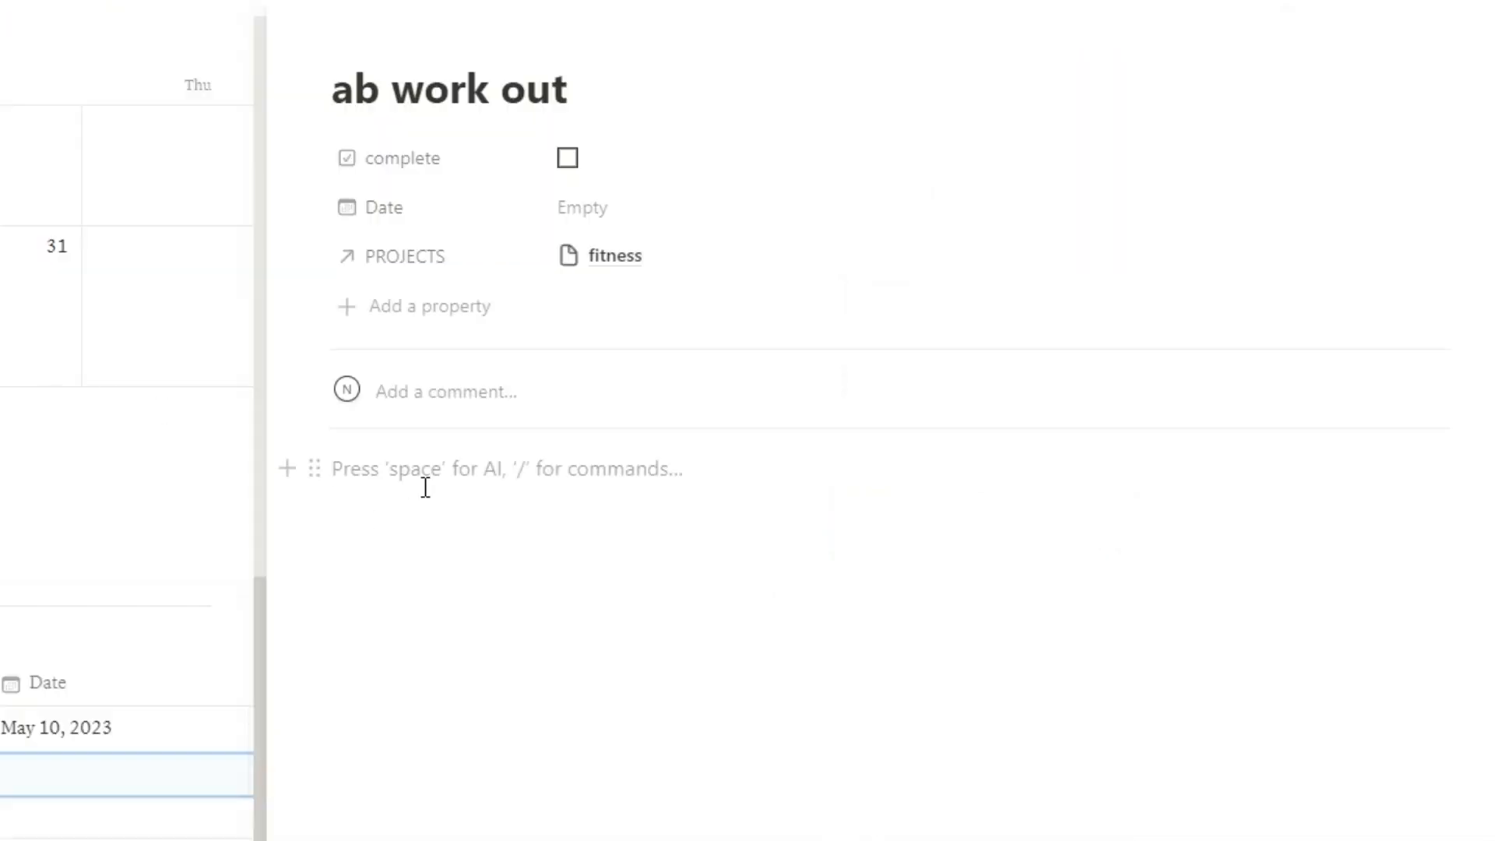
key("ctrl+v")
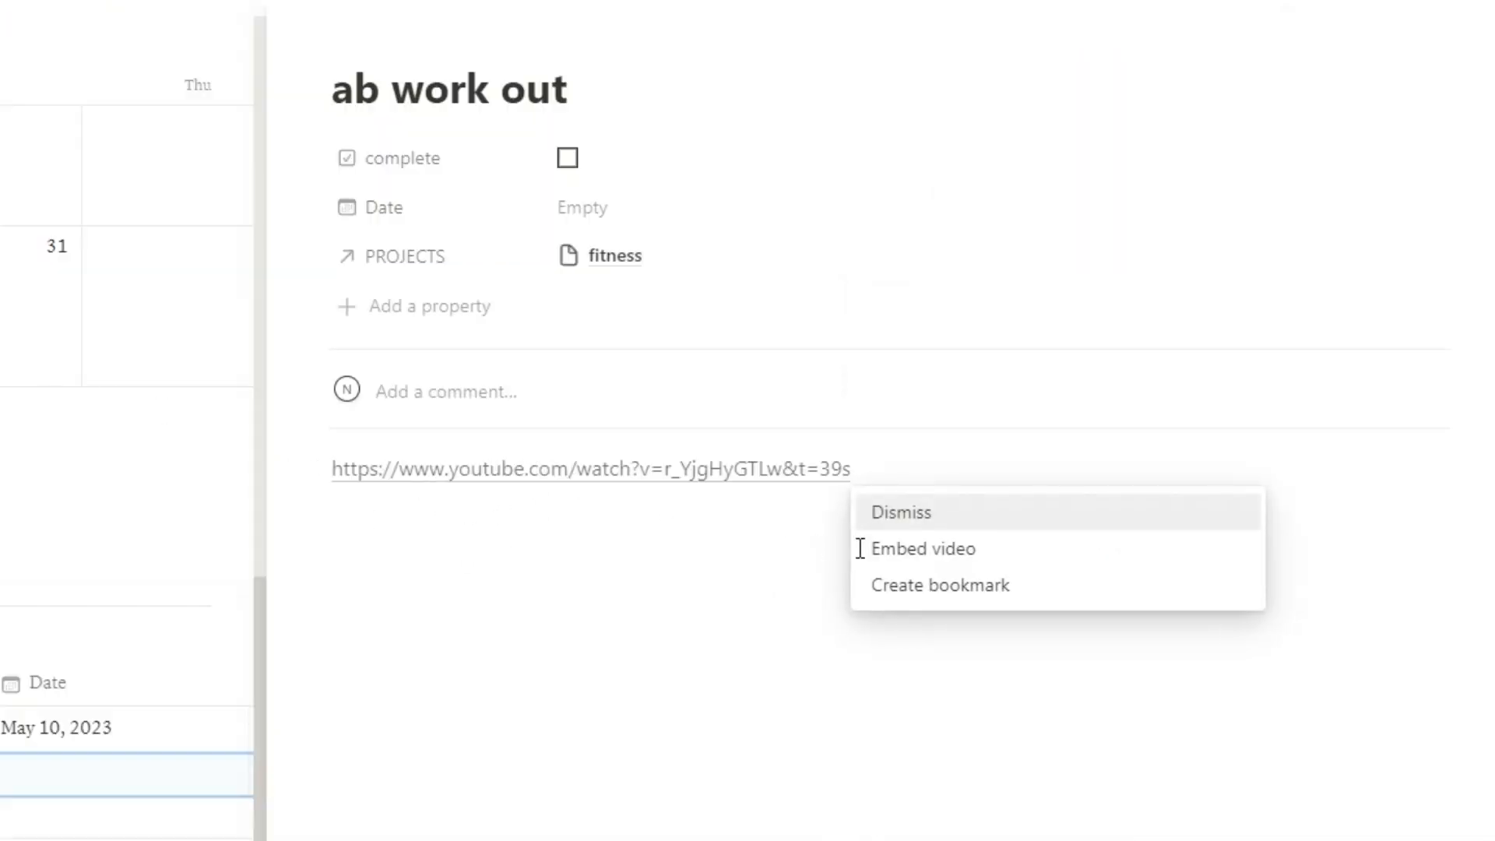
left_click(925, 552)
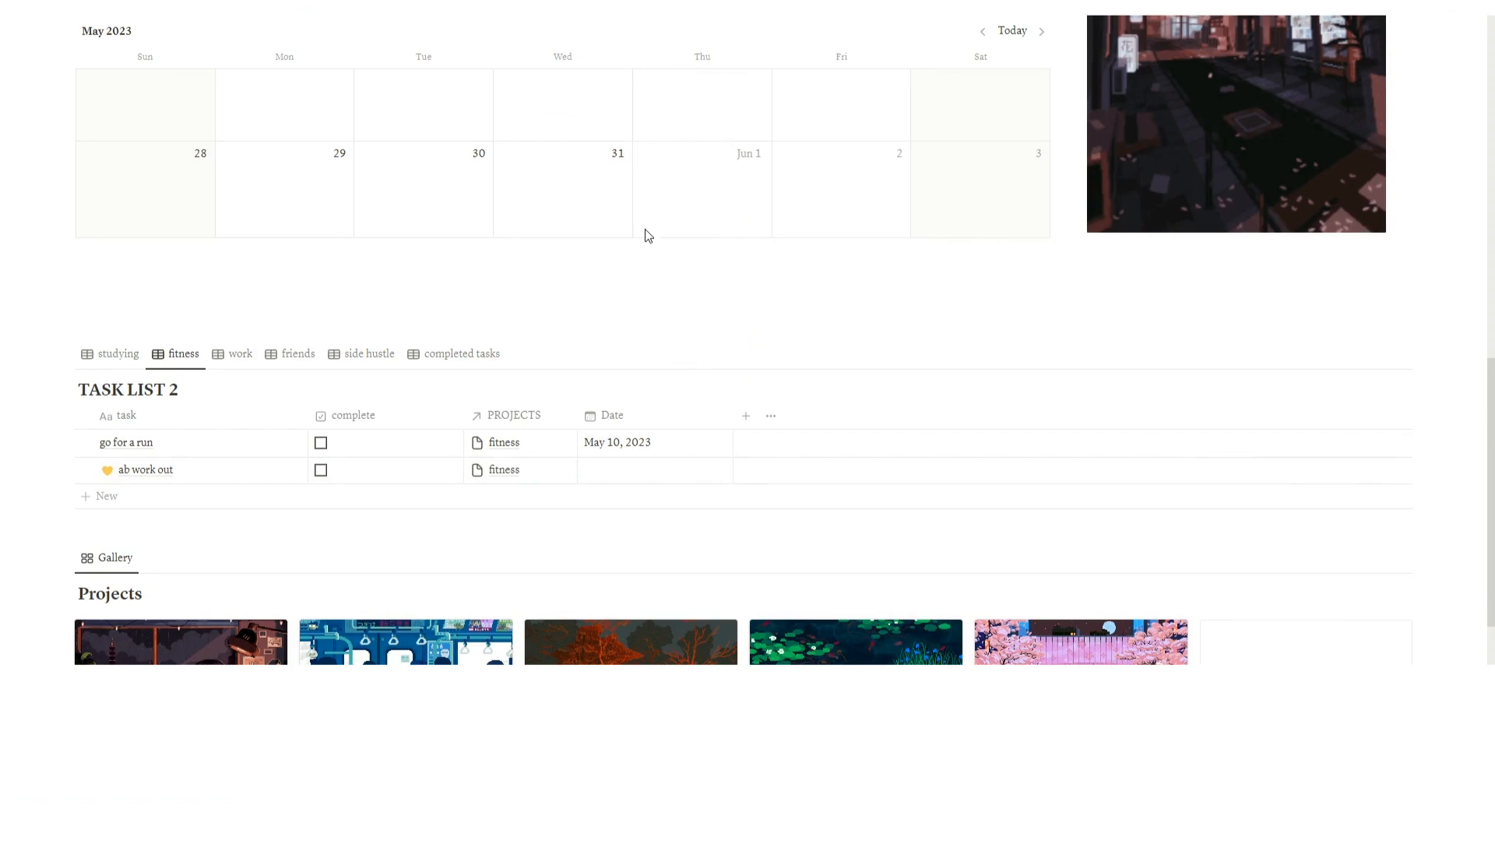
Step: Schedule the ab work out task on May 16 in the calendar and check the embedded video on its page
left_click_drag(67, 471, 392, 402)
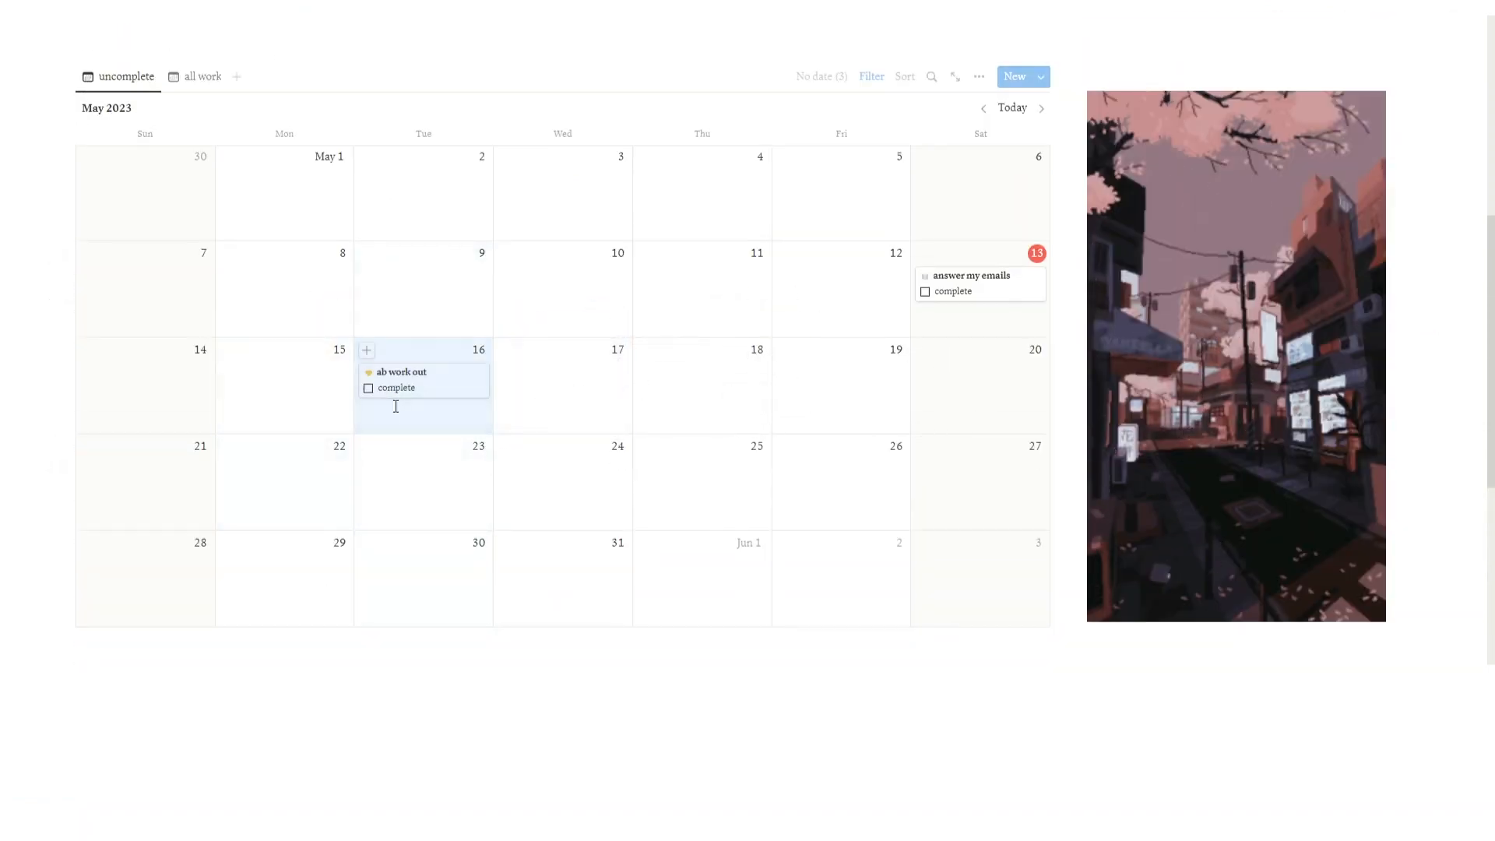
left_click(446, 389)
scroll(408, 447, "down", 3)
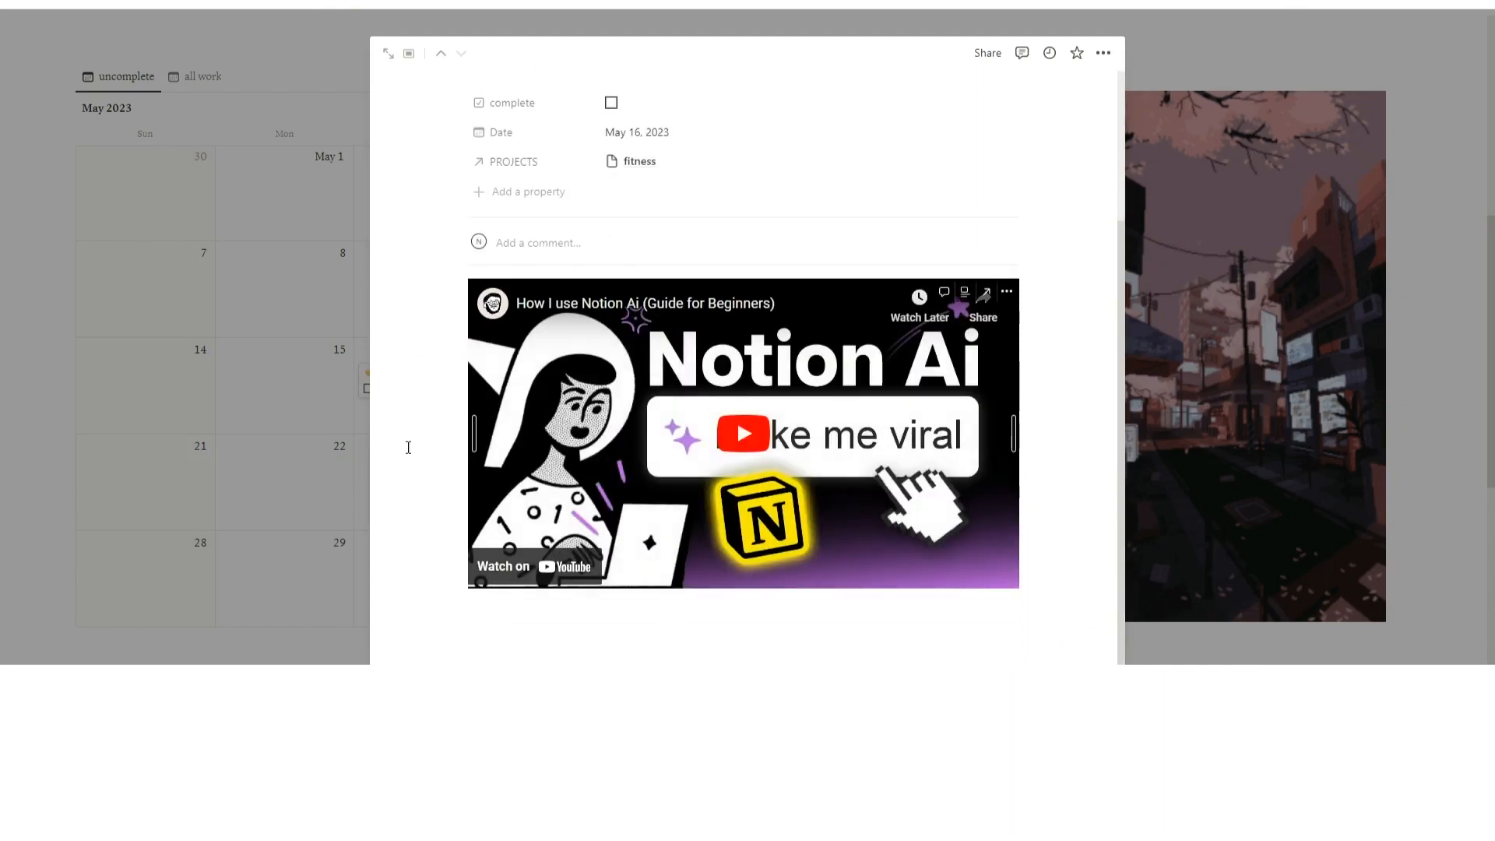
left_click(194, 338)
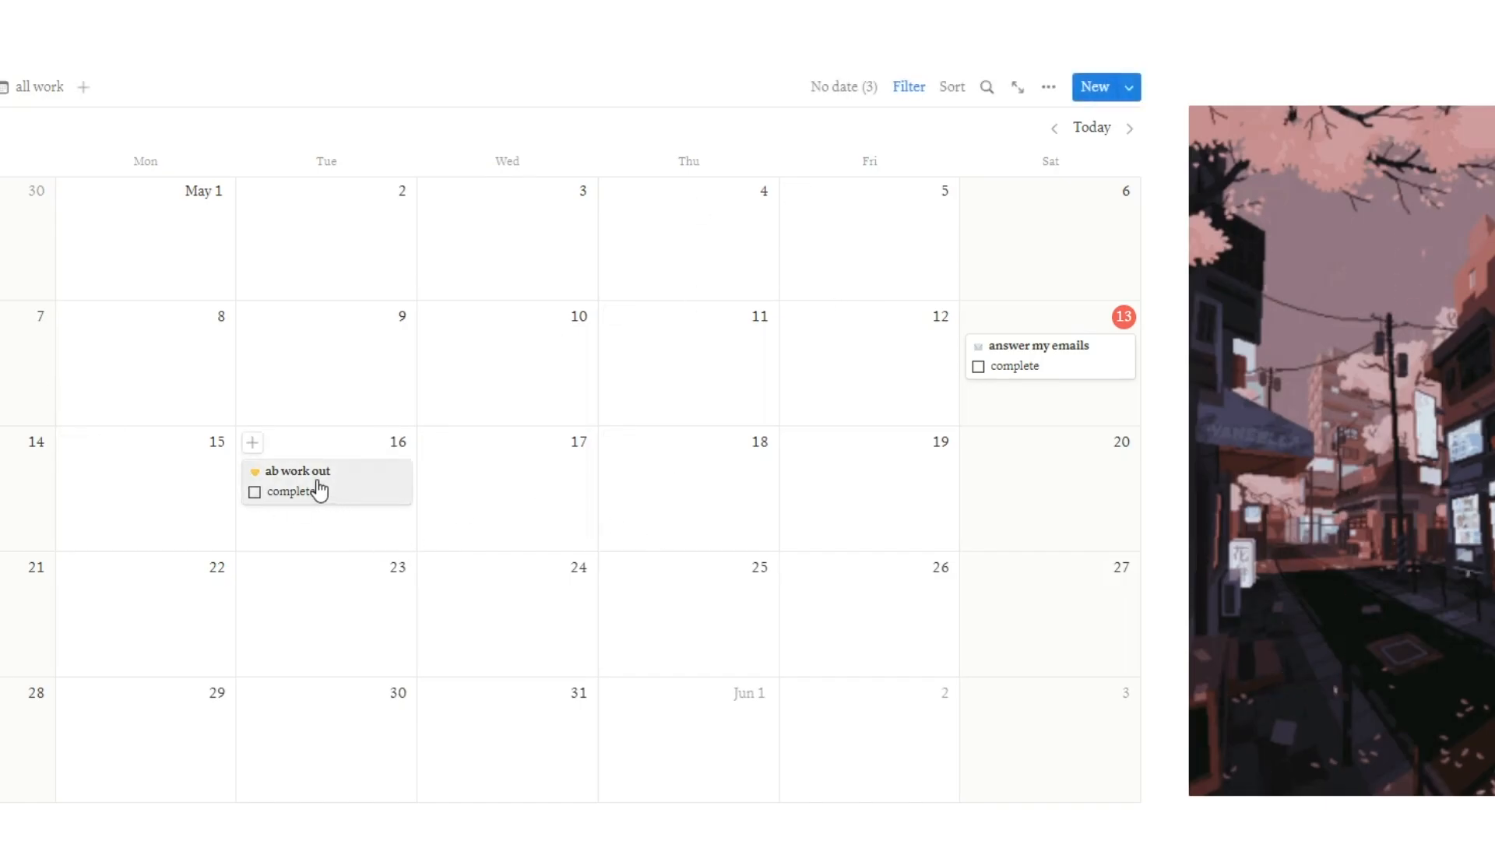
Step: Duplicate the May 16 ab work out task to May 18 and mark the May 16 entry as complete
left_click_drag(319, 488, 704, 587)
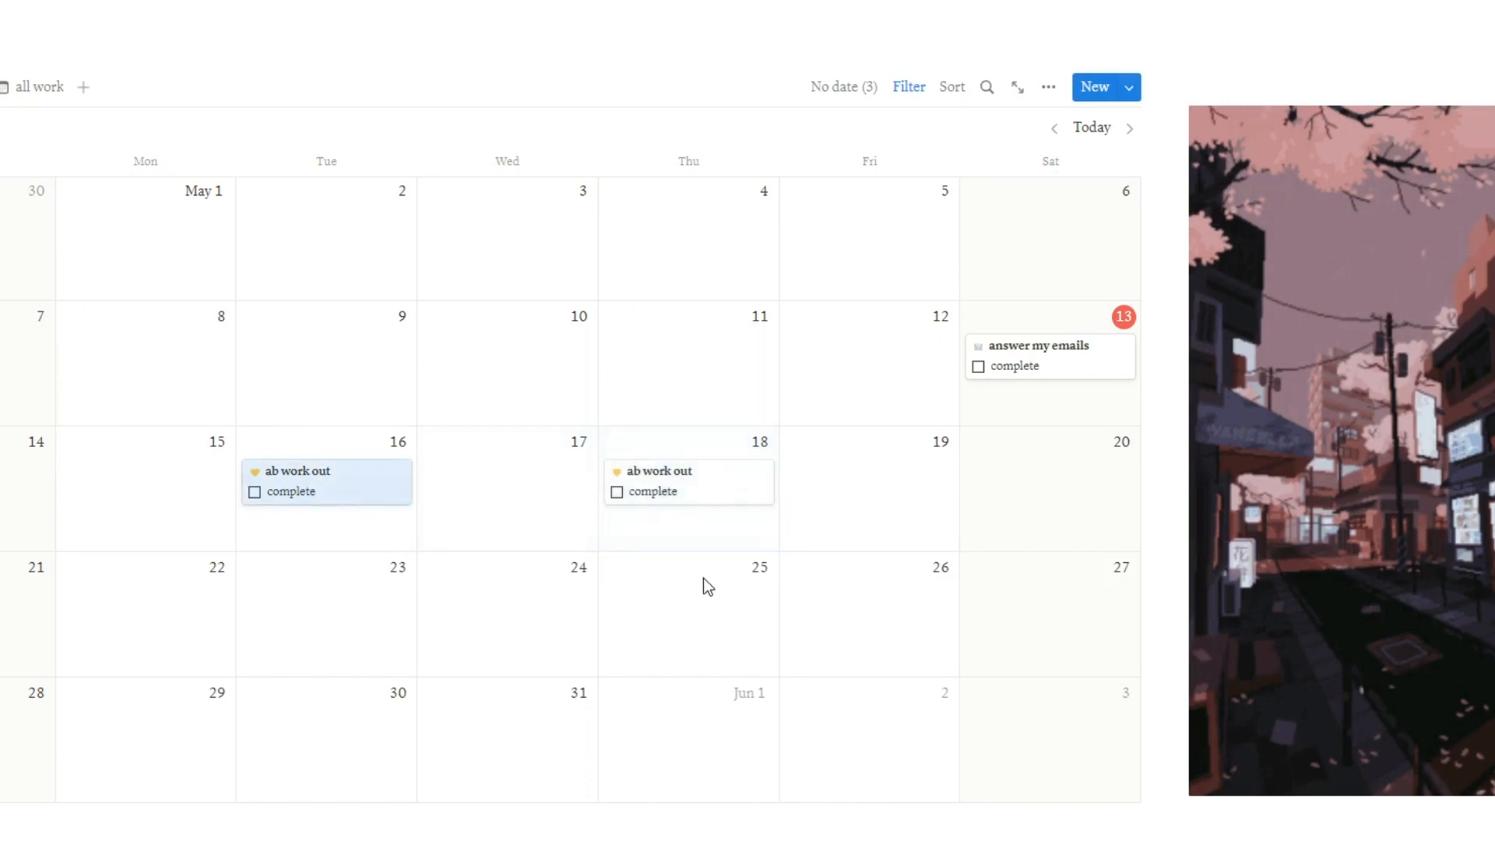
left_click(711, 487)
scroll(818, 417, "down", 3)
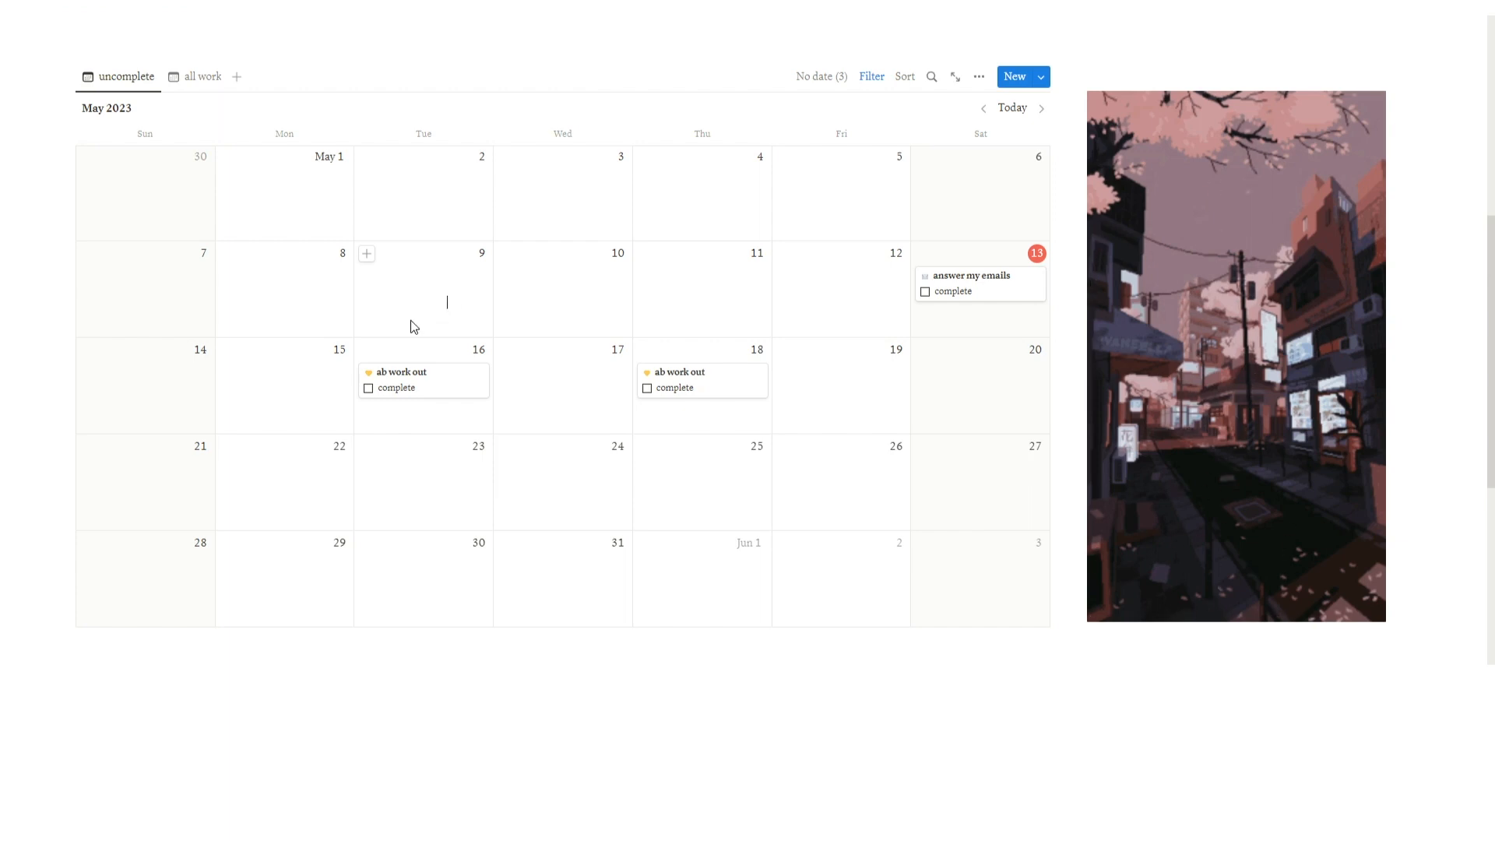
left_click(369, 389)
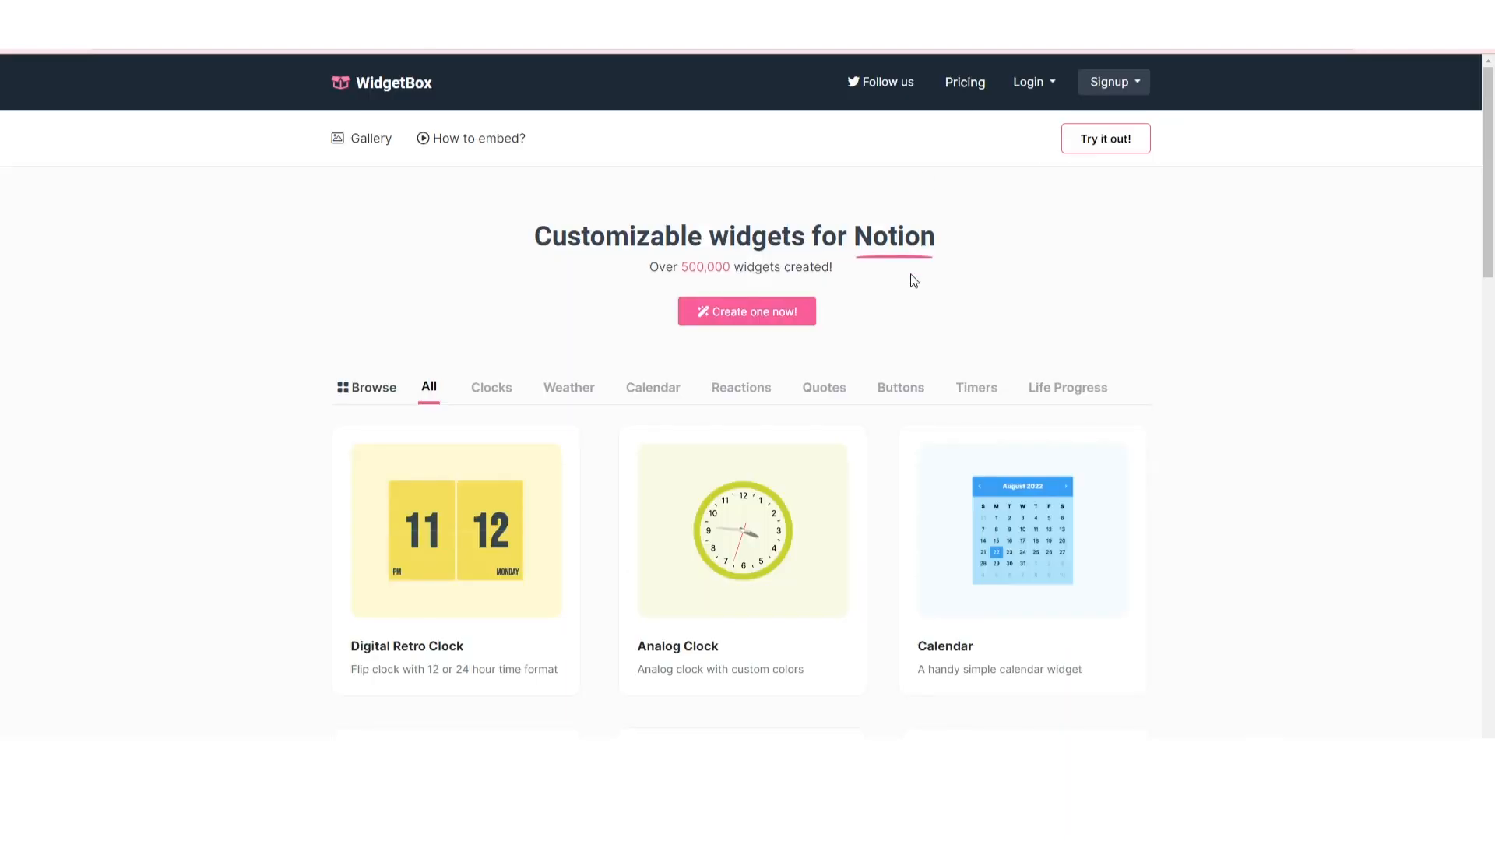
Step: Look through the gallery of customizable Notion widgets on the WidgetBox website
scroll(1017, 288, "down", 10)
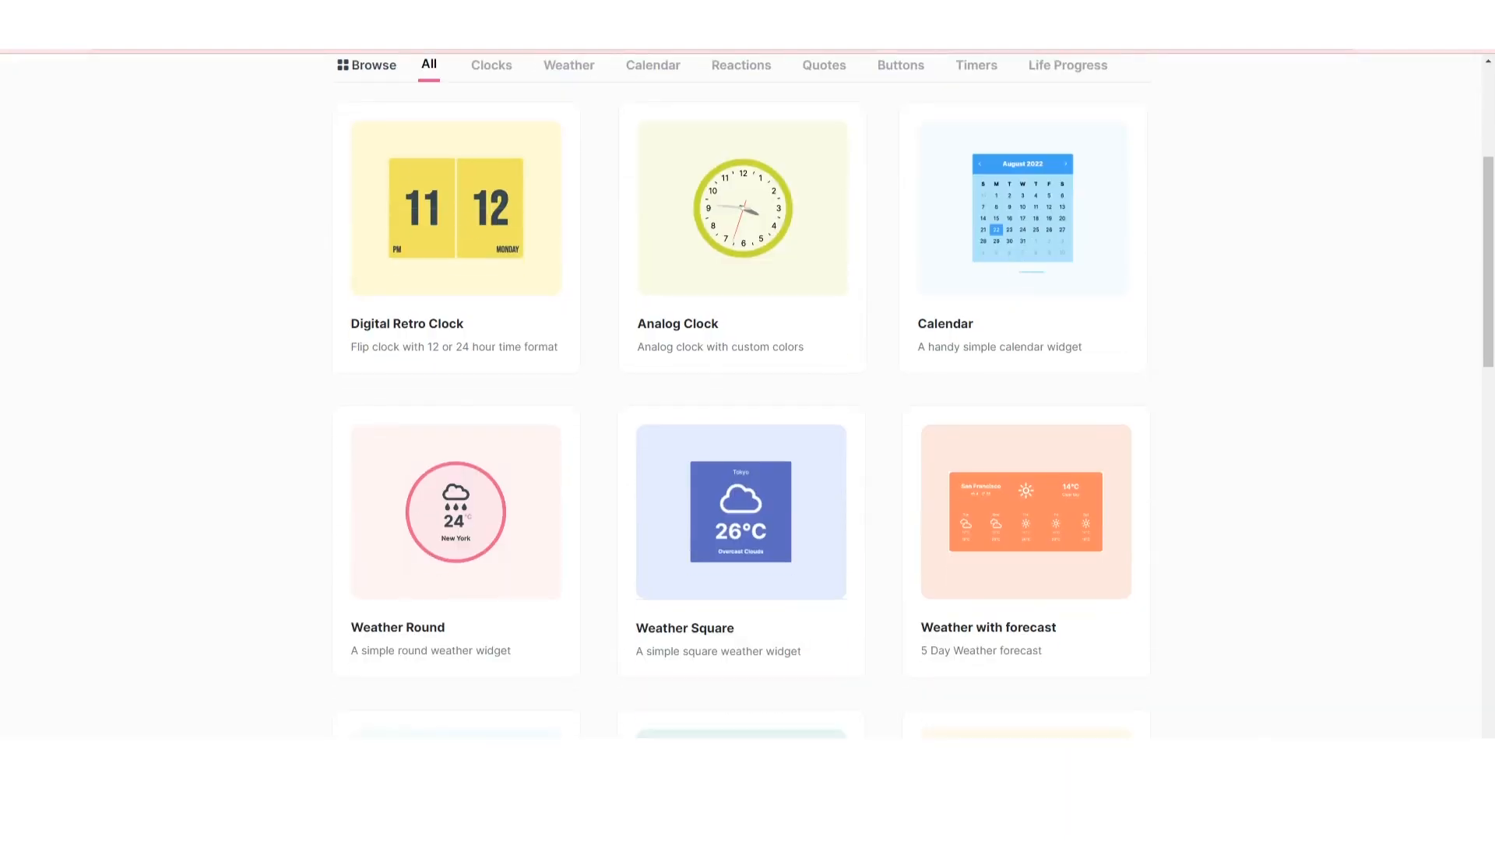
scroll(1025, 270, "down", 4)
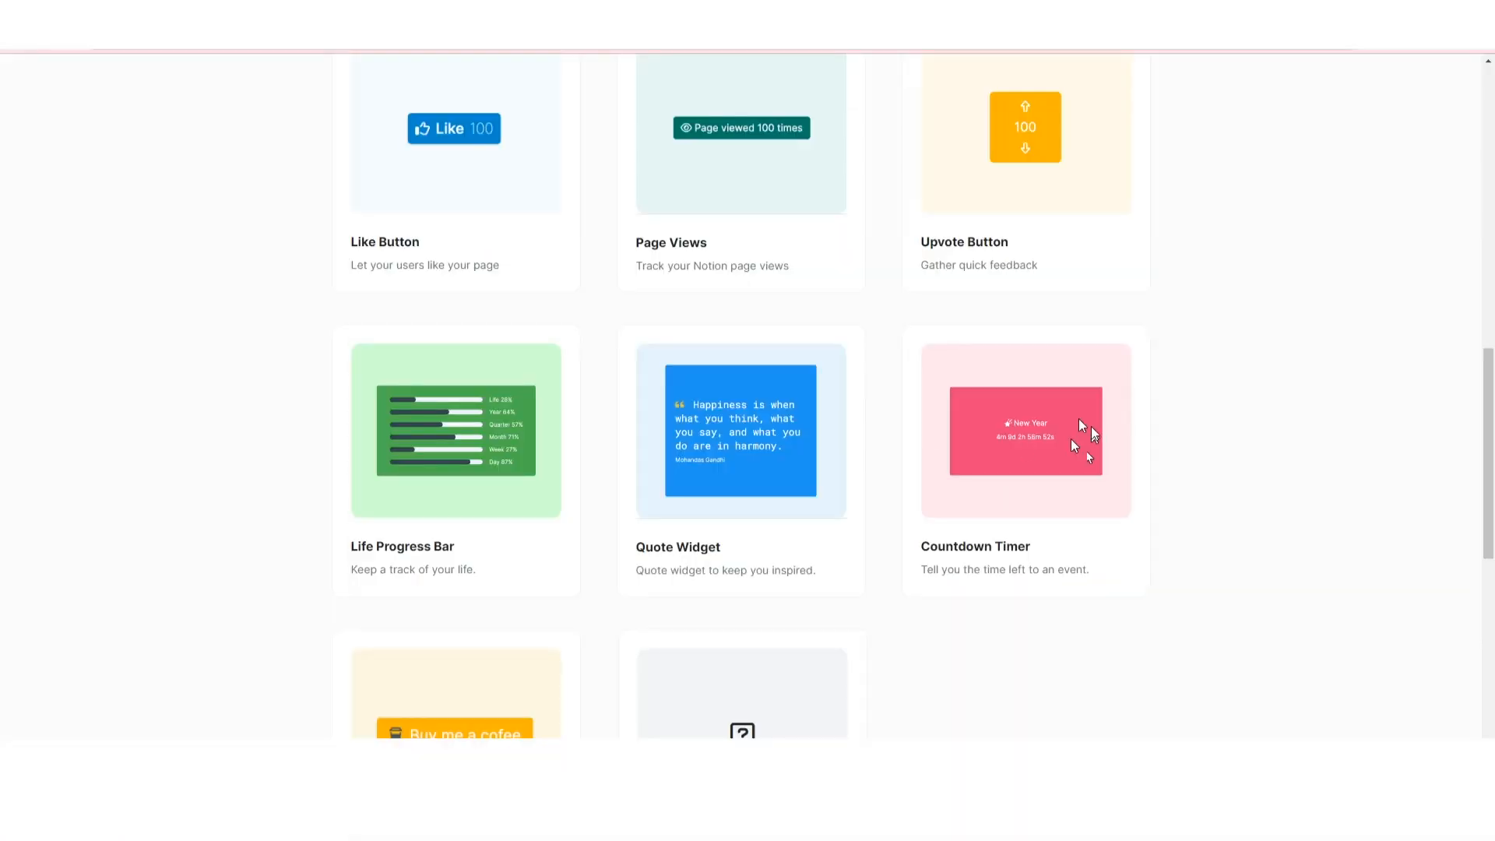
scroll(1079, 429, "up", 6)
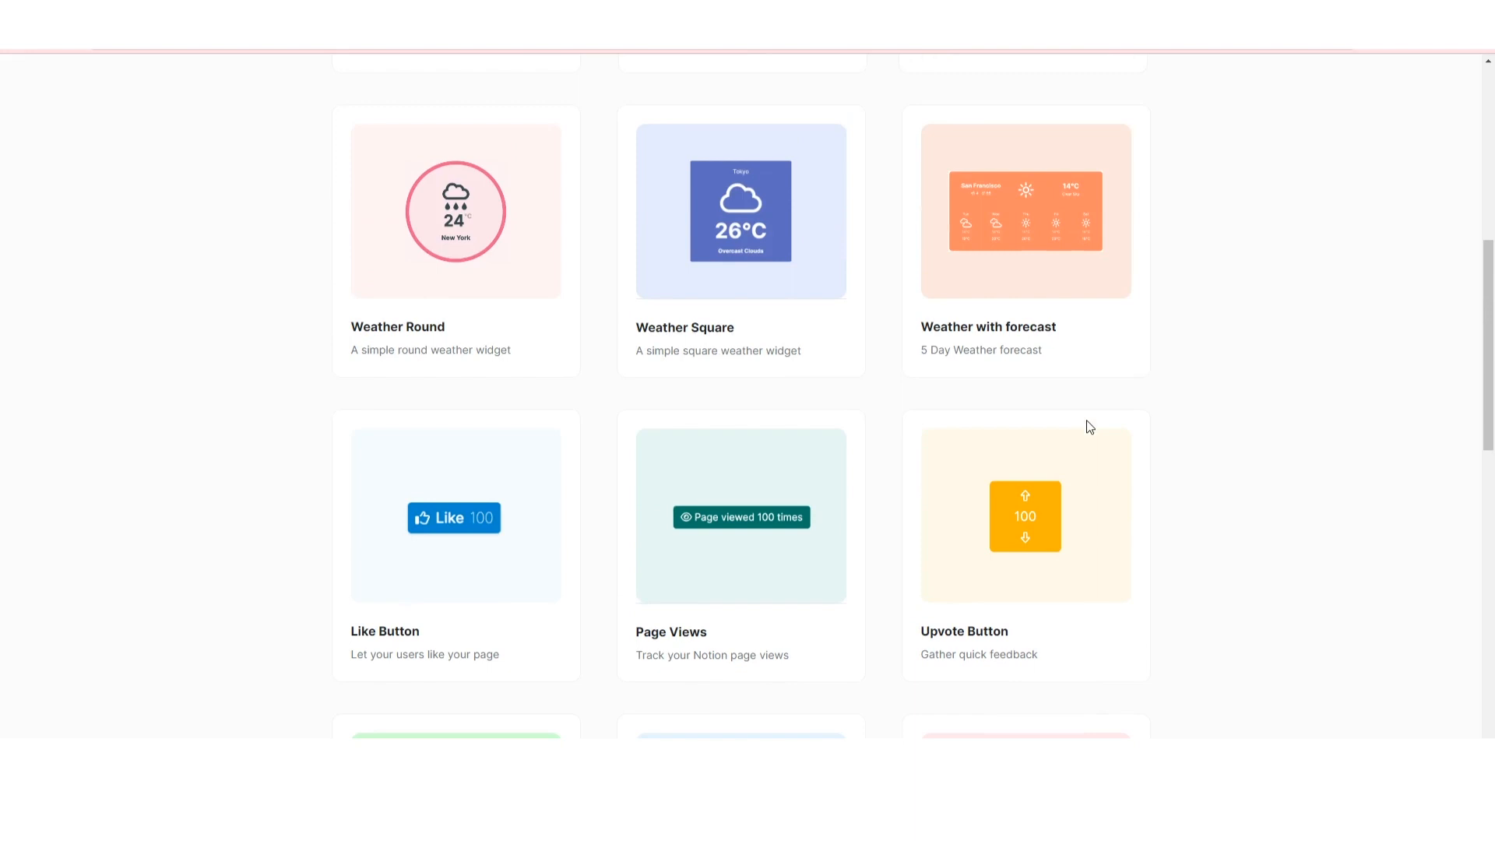
scroll(1133, 431, "up", 5)
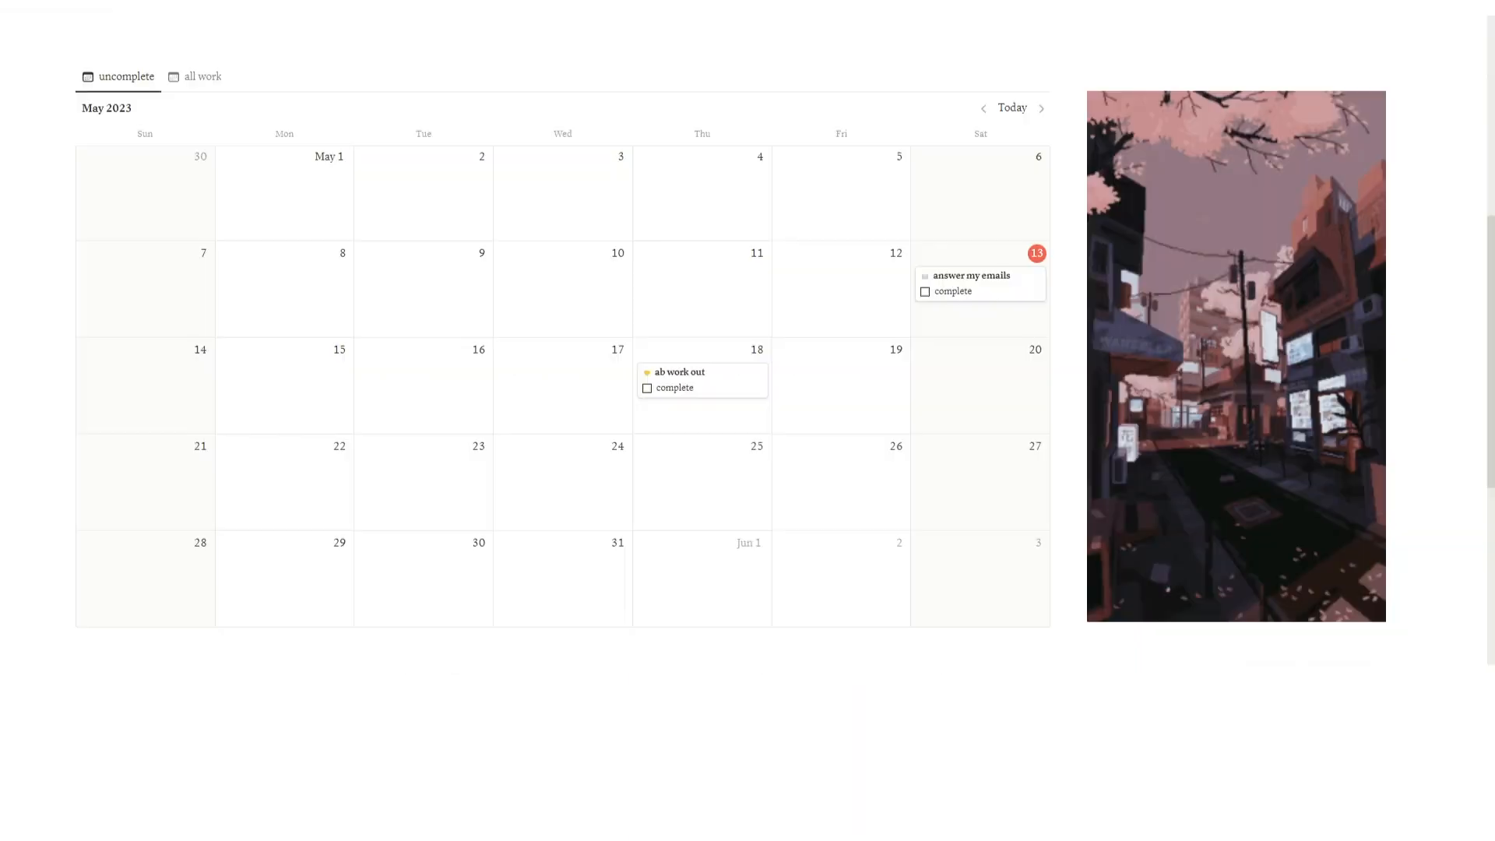
Step: Review the layout of the finished Notion page, from the cover and columns down to the calendar and task sections
scroll(801, 263, "up", 10)
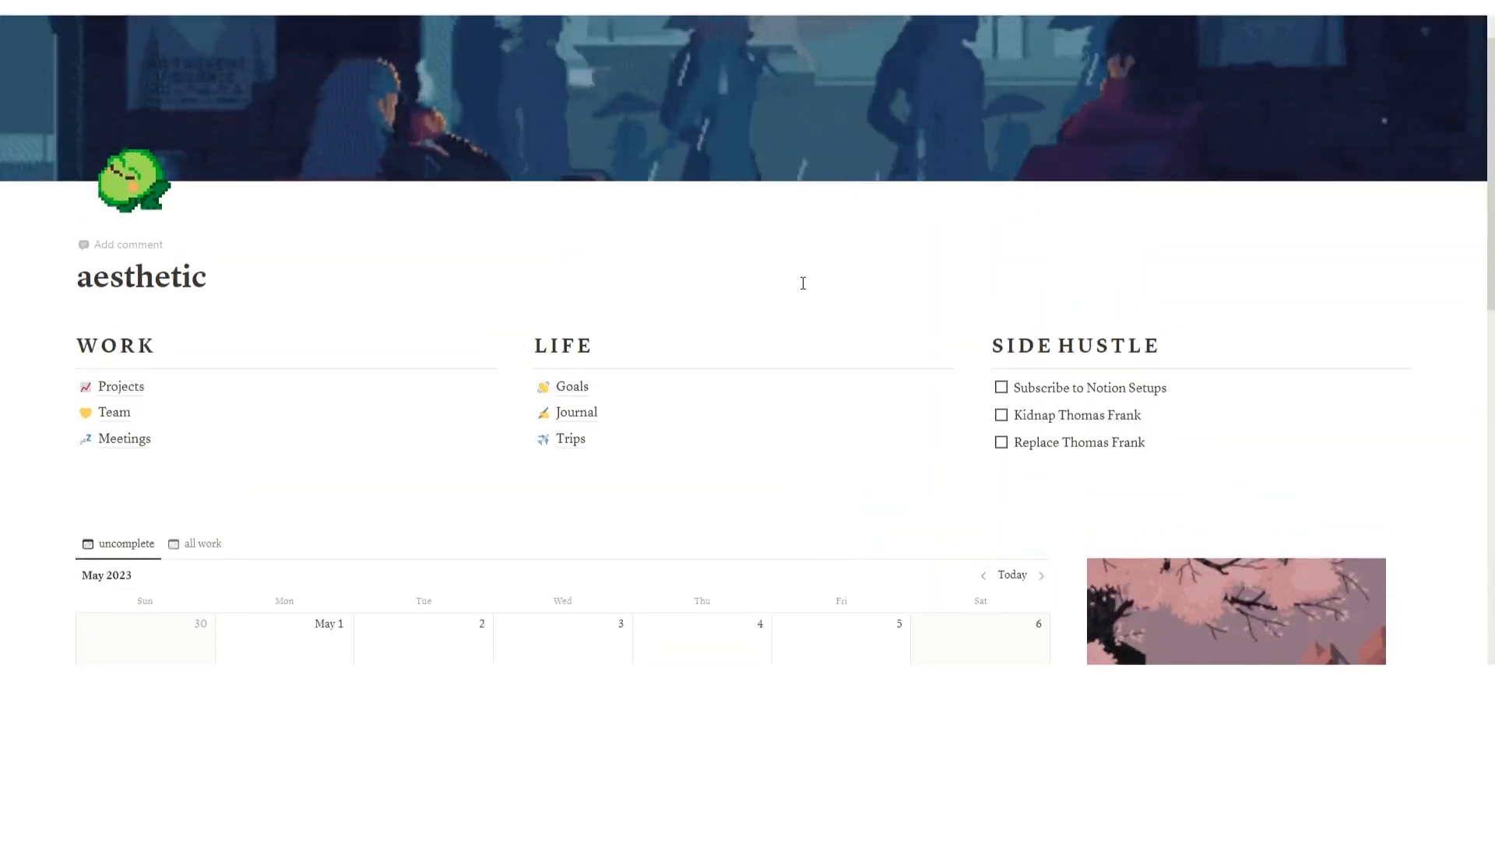
scroll(801, 267, "down", 2)
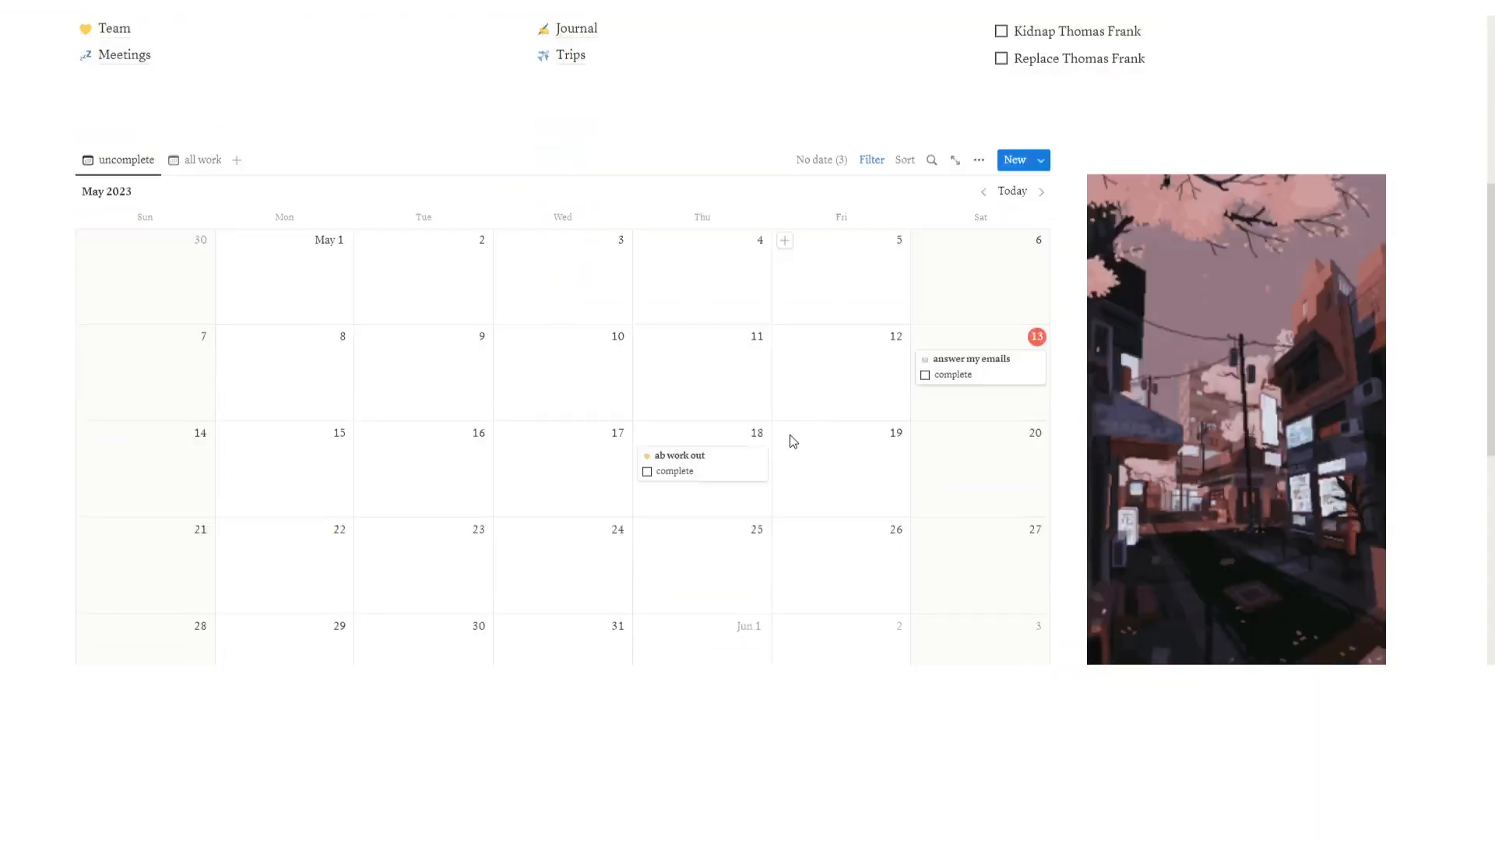
scroll(793, 404, "down", 9)
scroll(795, 423, "up", 6)
scroll(795, 423, "up", 5)
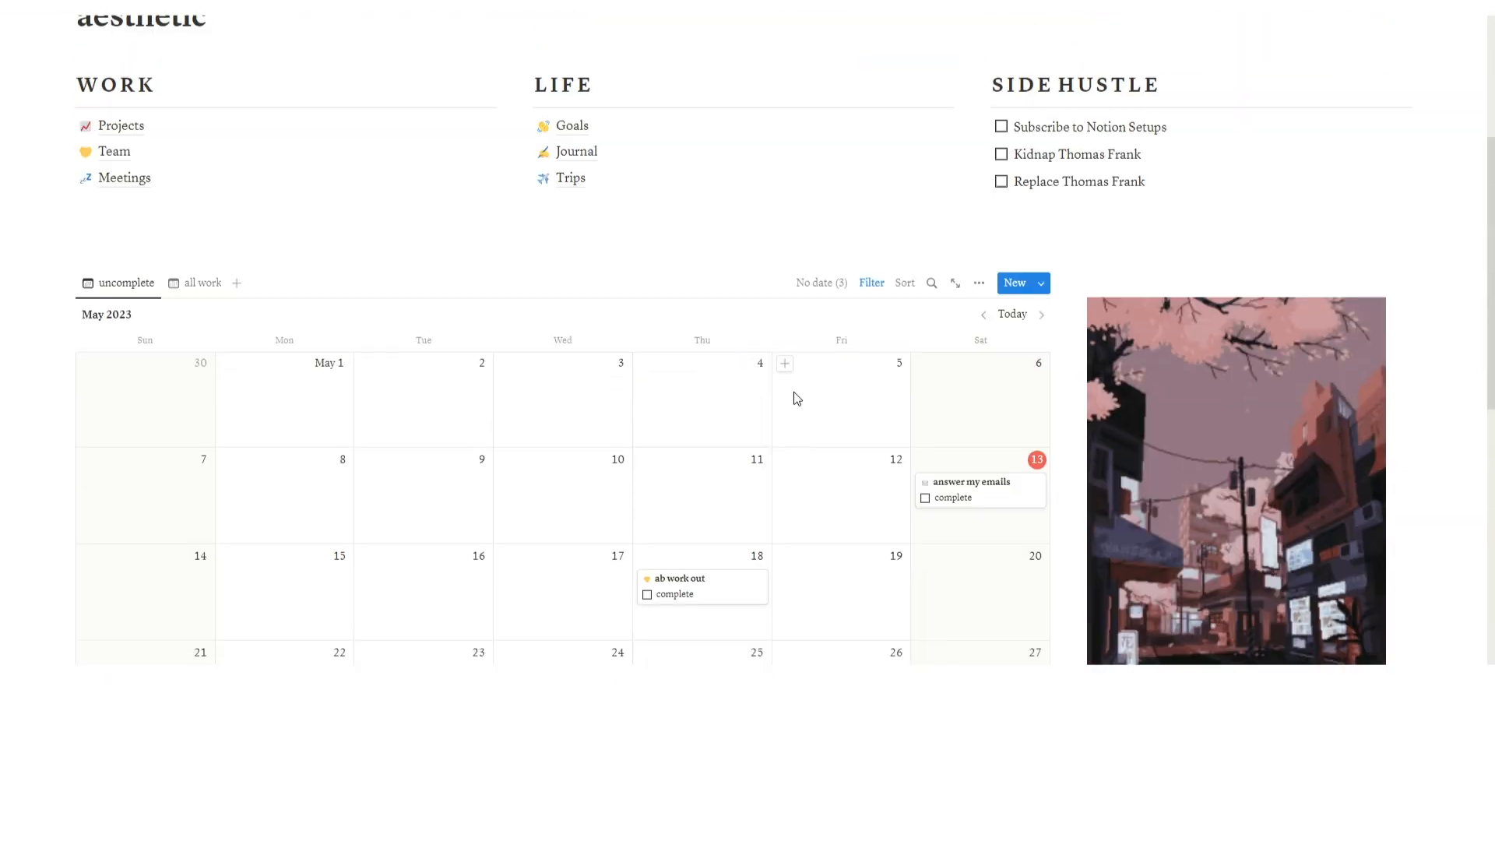